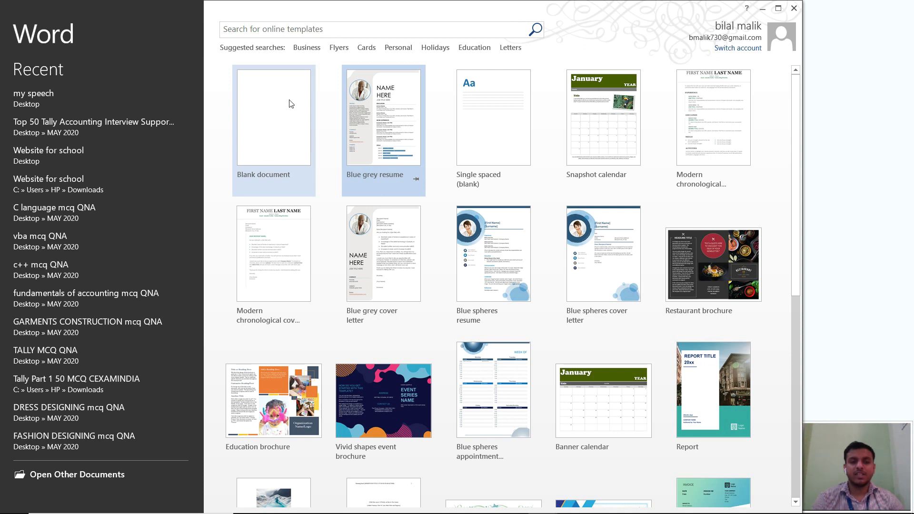
- Create a blank document and move the right margin slightly outward to about 16 on the ruler
click(269, 129)
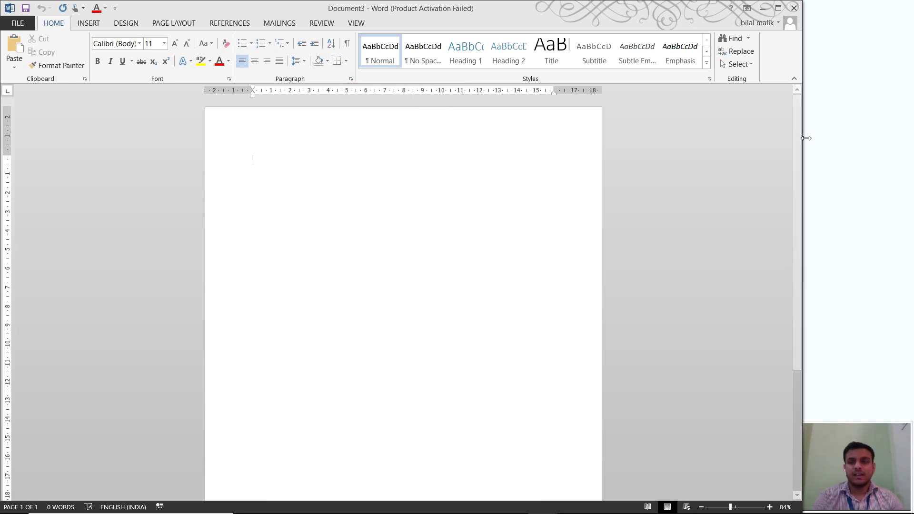
mouse_move(799, 141)
mouse_down()
mouse_move(801, 256)
mouse_move(794, 130)
mouse_move(798, 269)
mouse_move(798, 133)
mouse_up()
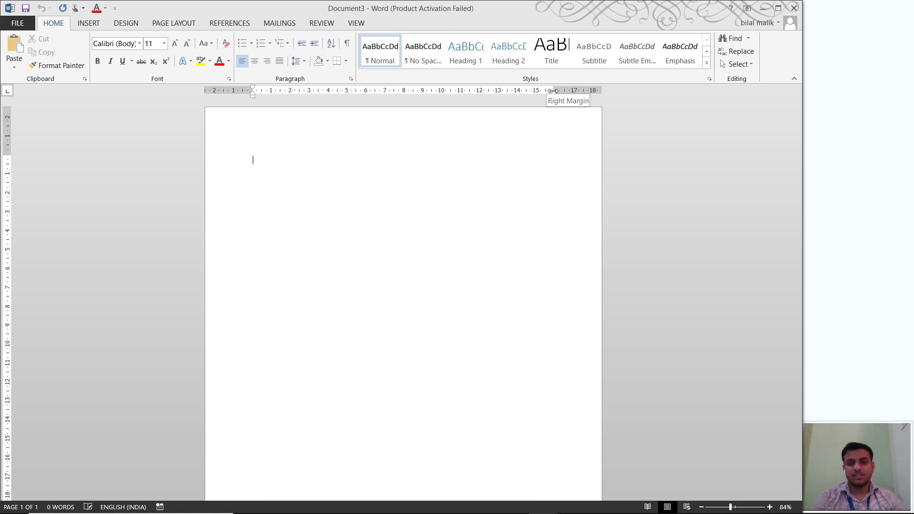
mouse_move(553, 90)
mouse_down()
mouse_move(578, 91)
mouse_move(510, 91)
mouse_move(558, 96)
mouse_up()
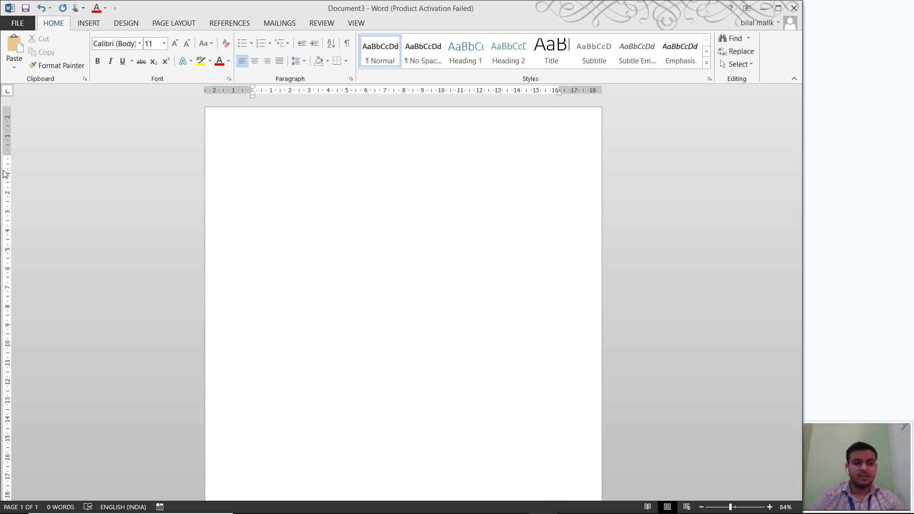
mouse_move(6, 153)
mouse_down()
mouse_move(6, 123)
mouse_move(9, 154)
mouse_up()
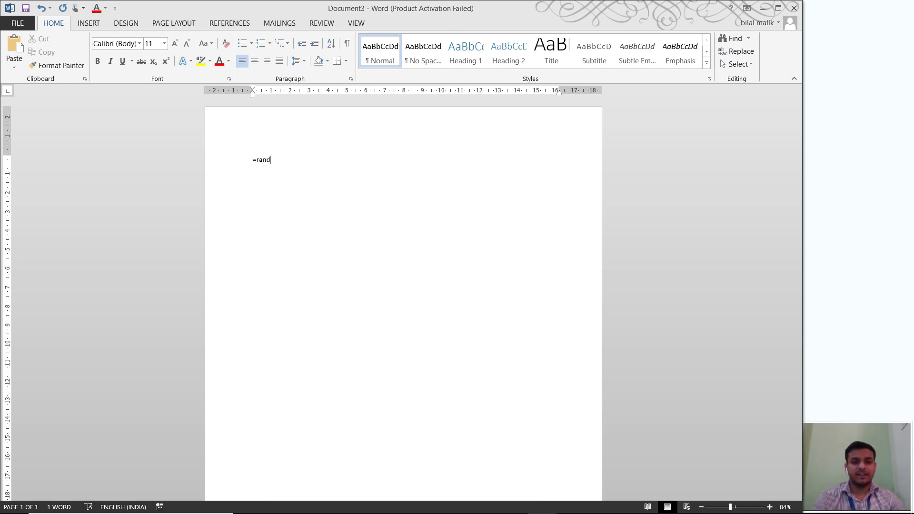
- Generate sample paragraphs with the =rand() function and set the page zoom to 100%
text(()
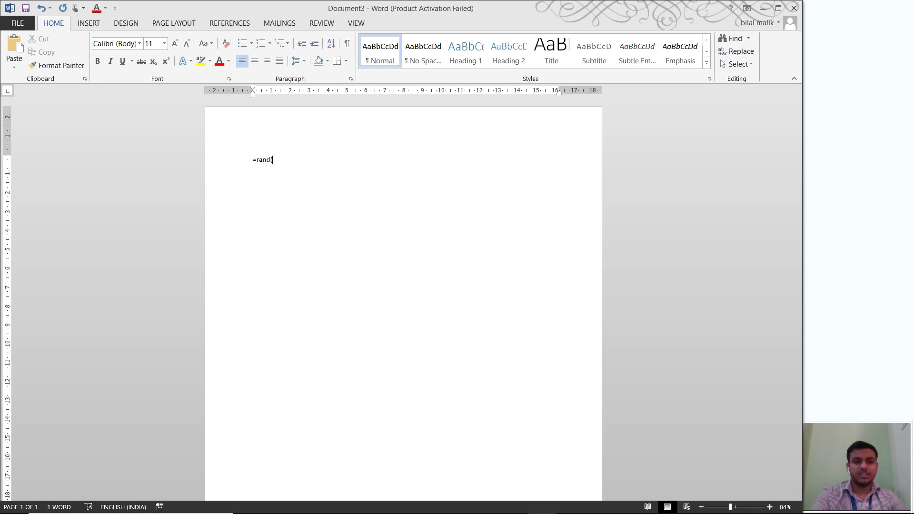
text())
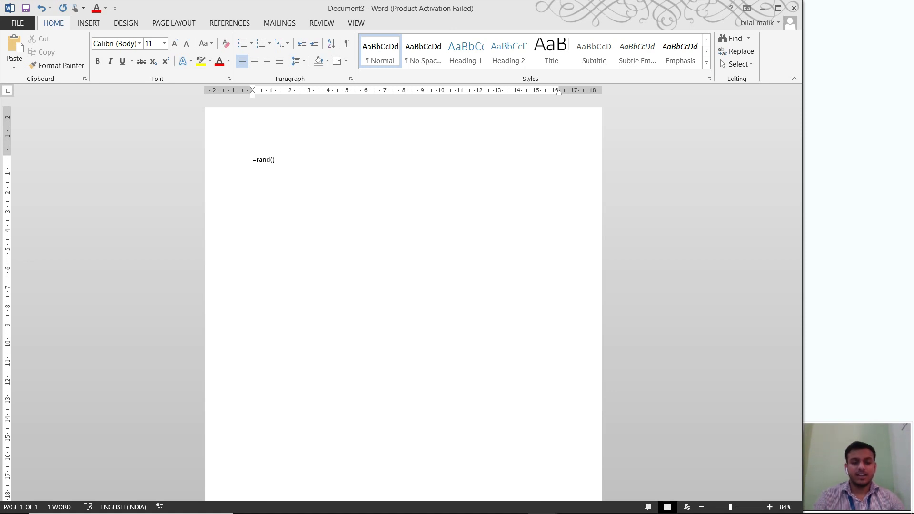
key(Return)
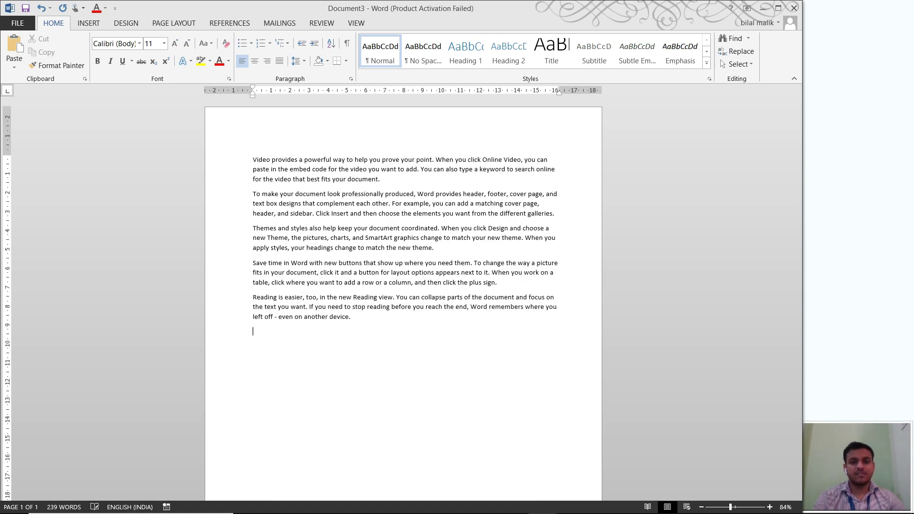
ctrl+scroll(277, 144, up, 2)
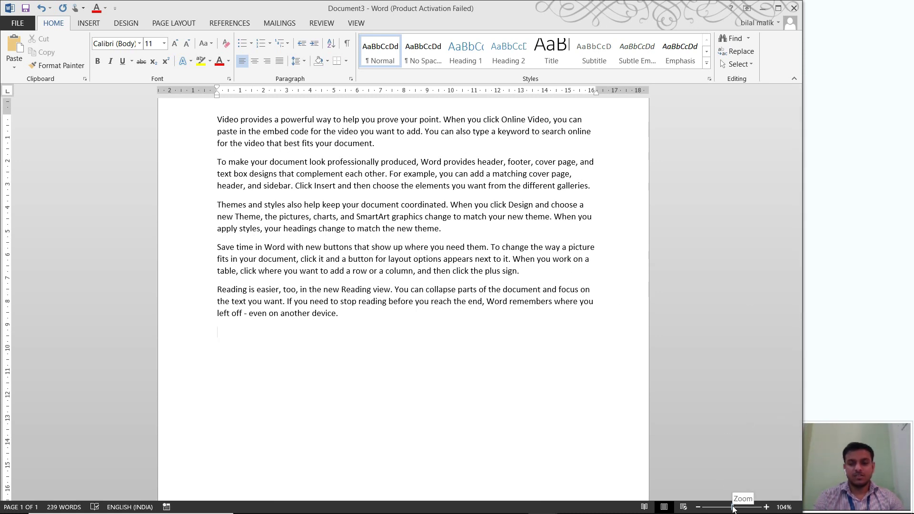
drag(734, 509, 732, 509)
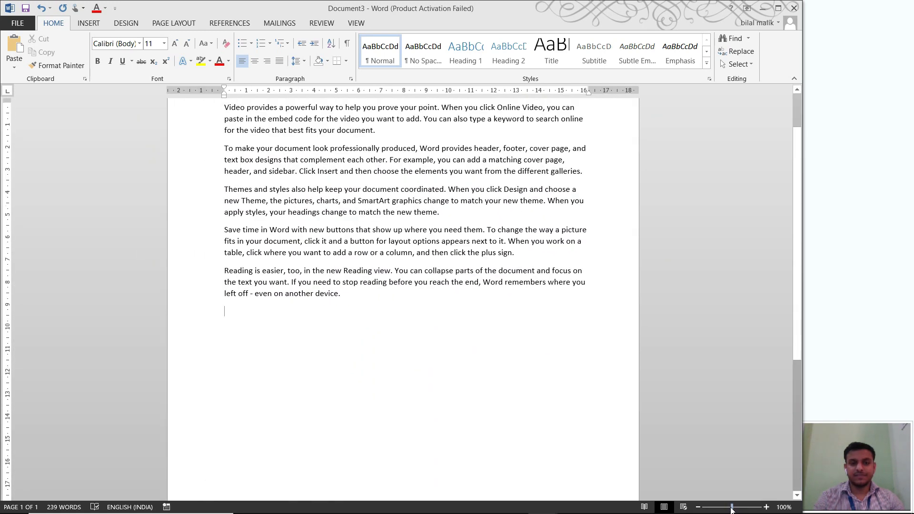
scroll(445, 326, up, 2)
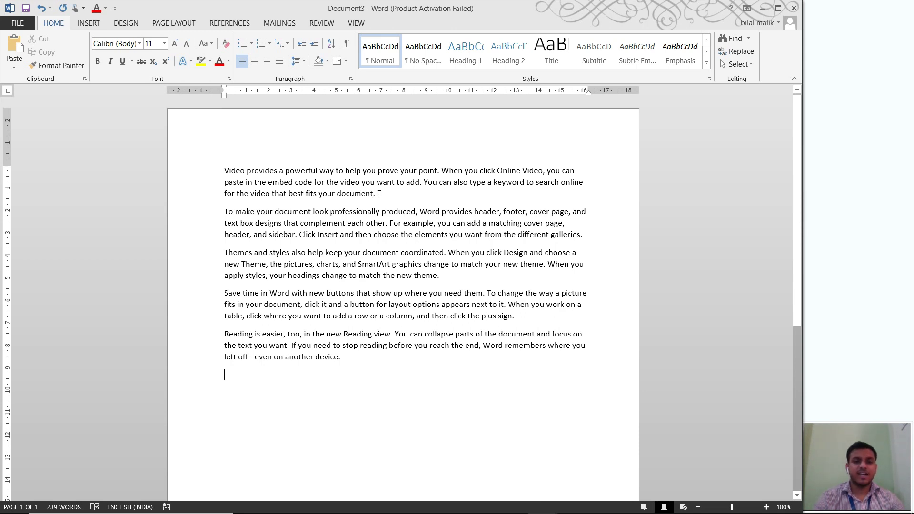
- Extend a text selection from the word "provides" down to the third paragraph and shrink it back
mouse_move(379, 194)
mouse_down()
mouse_move(307, 183)
mouse_move(296, 173)
mouse_move(247, 173)
mouse_move(236, 160)
mouse_move(266, 193)
mouse_move(370, 183)
mouse_move(383, 192)
mouse_up()
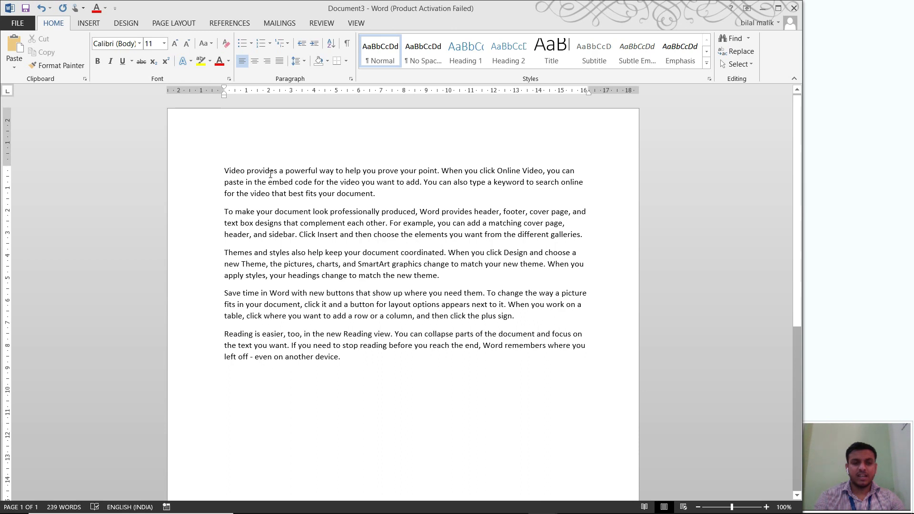
key(shift+Right)
key(shift+Left)
key(shift+Left)
key(shift+Left)
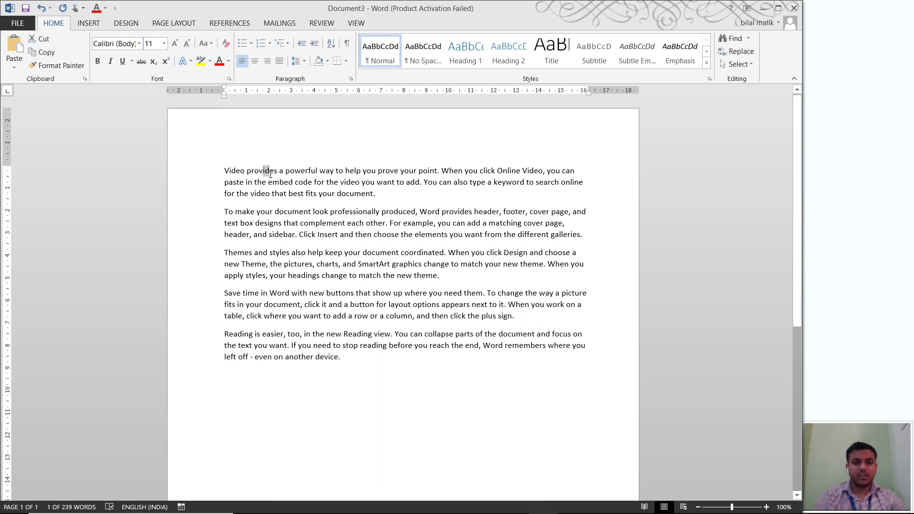
key(shift+Down)
key(shift+Down)
key(shift+Down)
key(shift+Down)
key(shift+Down)
key(shift+Down)
key(shift+Down)
key(shift+Down)
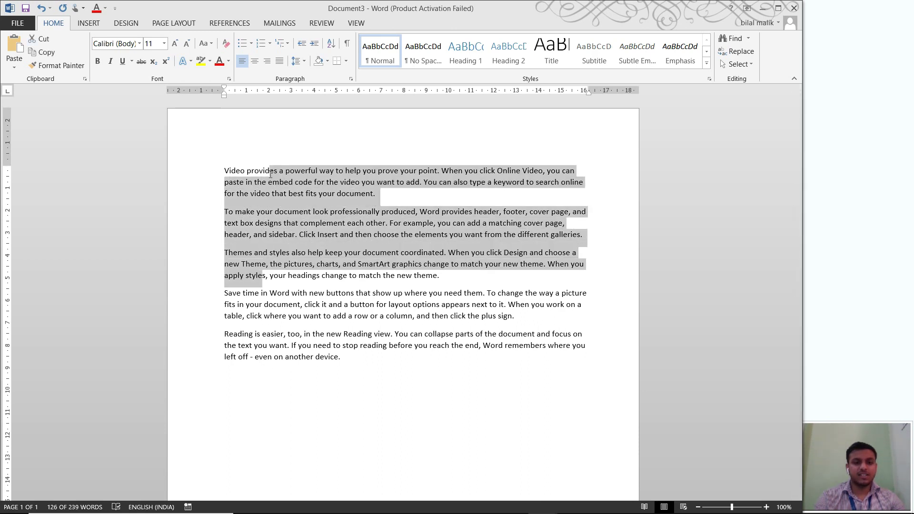
key(shift+Up)
key(shift+Up)
key(shift+Up)
key(shift+Up)
key(shift+Up)
key(shift+Up)
key(shift+Up)
key(shift+Up)
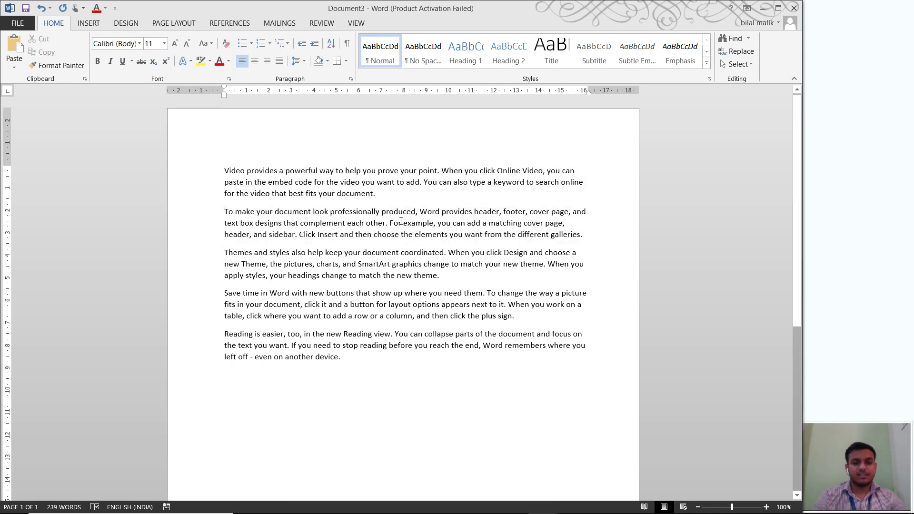
- Copy the first paragraph, "Video provides a powerful way", and paste it on the empty line after the last paragraph
triple_click(409, 195)
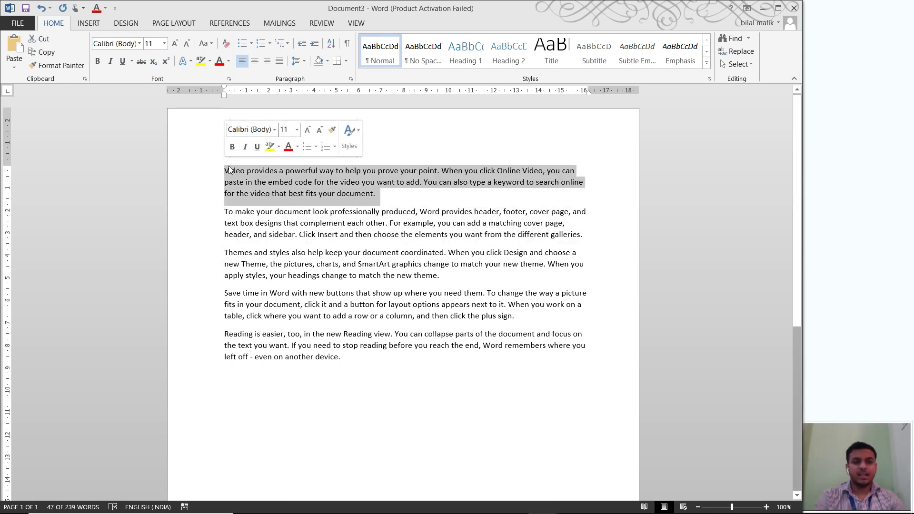
click(46, 54)
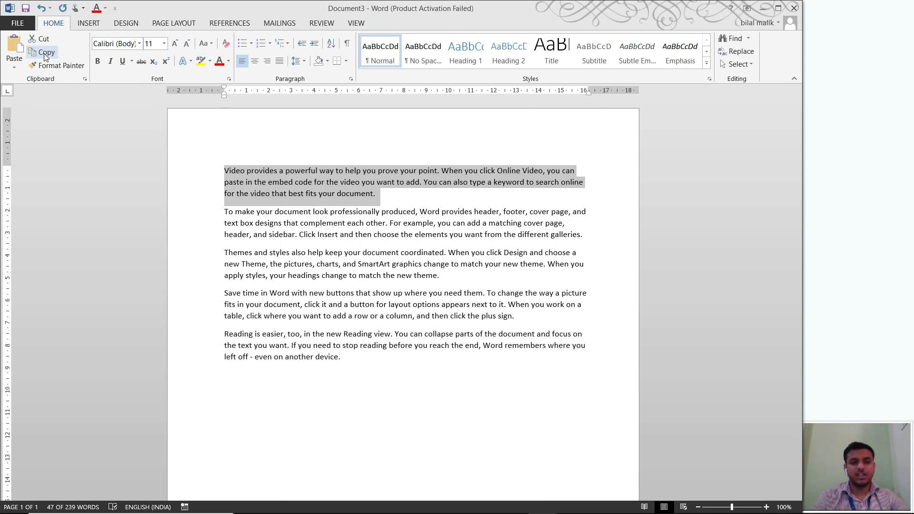
click(47, 54)
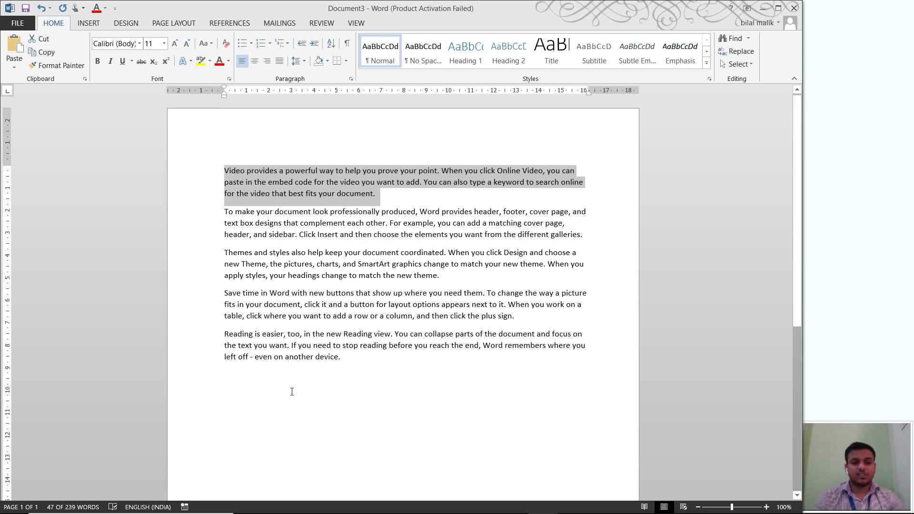
click(249, 385)
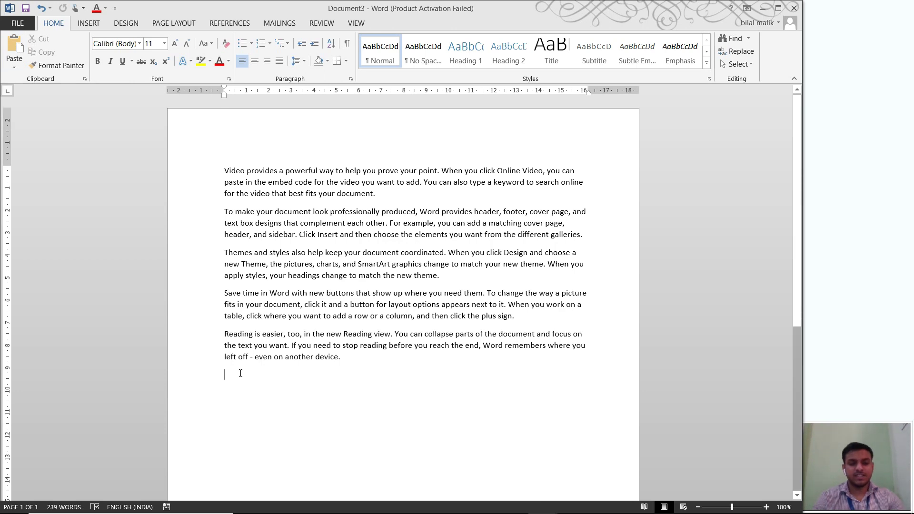
key(ctrl+v)
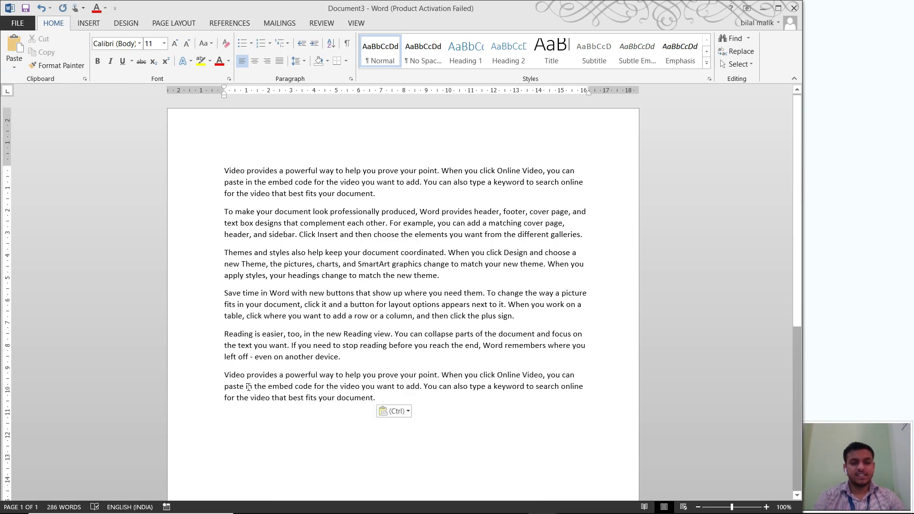
- Cut the opening "Video provides" paragraph and paste it on the empty line at the end of the text
triple_click(225, 375)
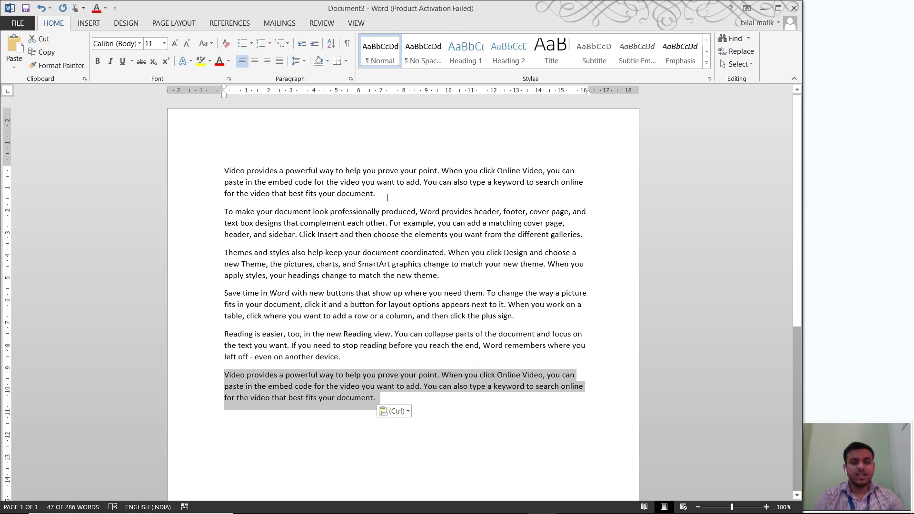
drag(387, 196, 222, 167)
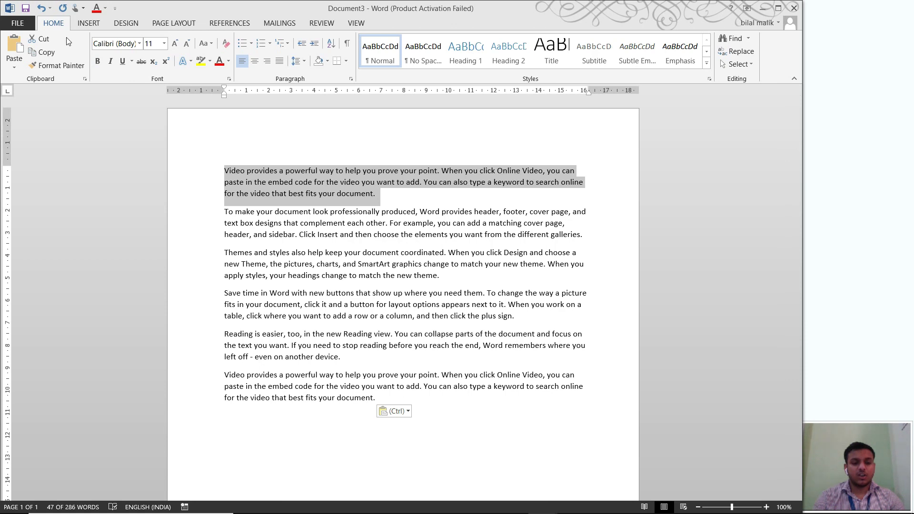
key(ctrl)
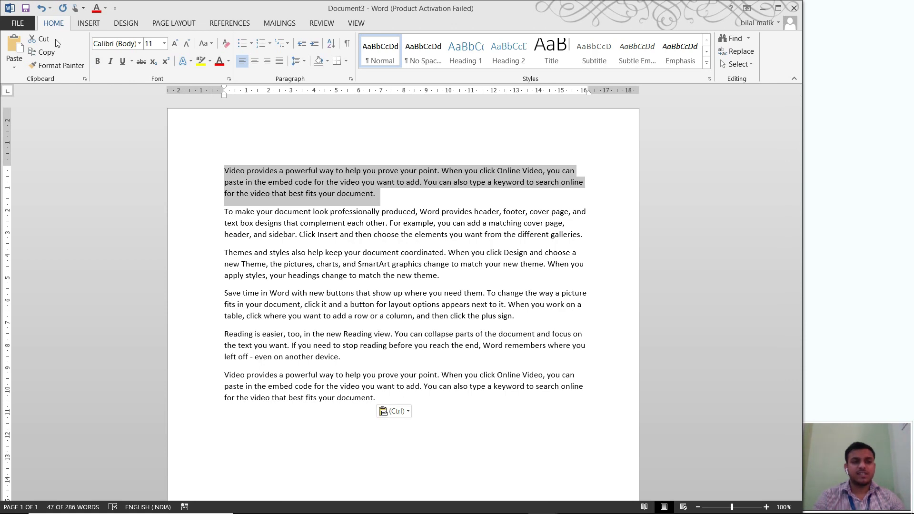
click(42, 42)
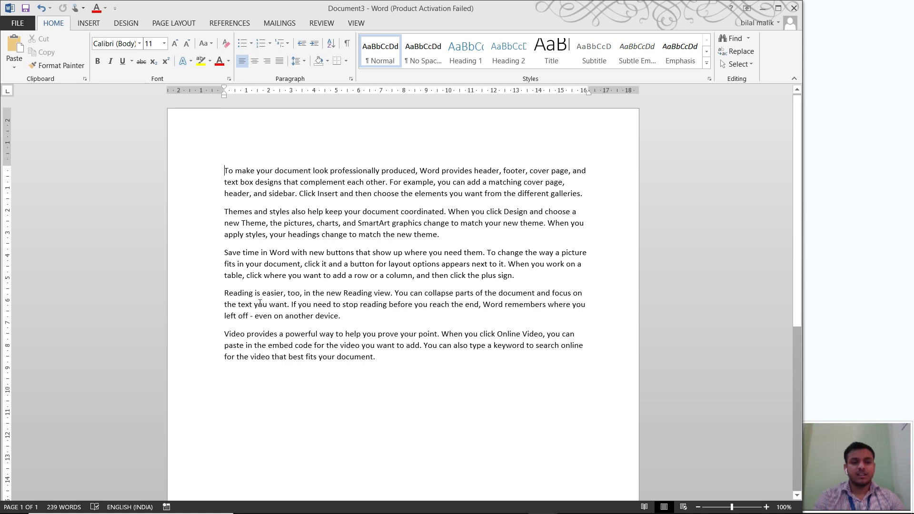
click(240, 383)
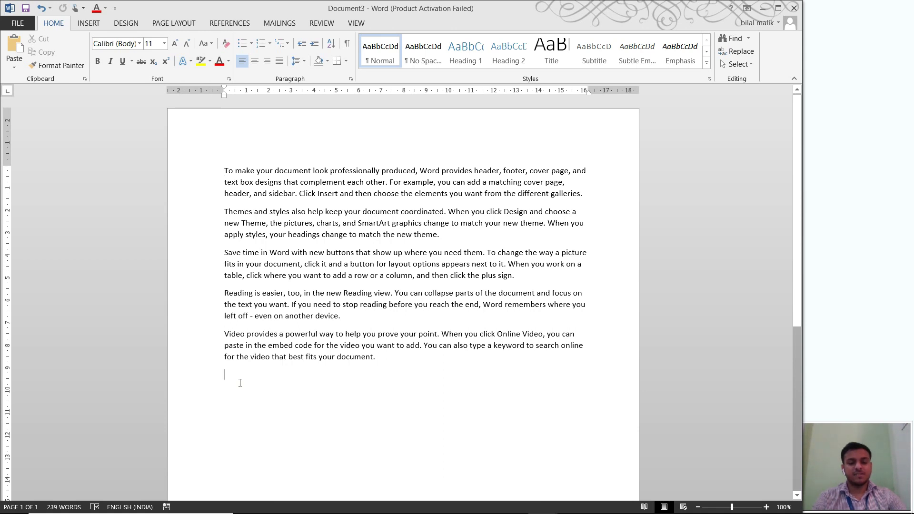
key(ctrl+v)
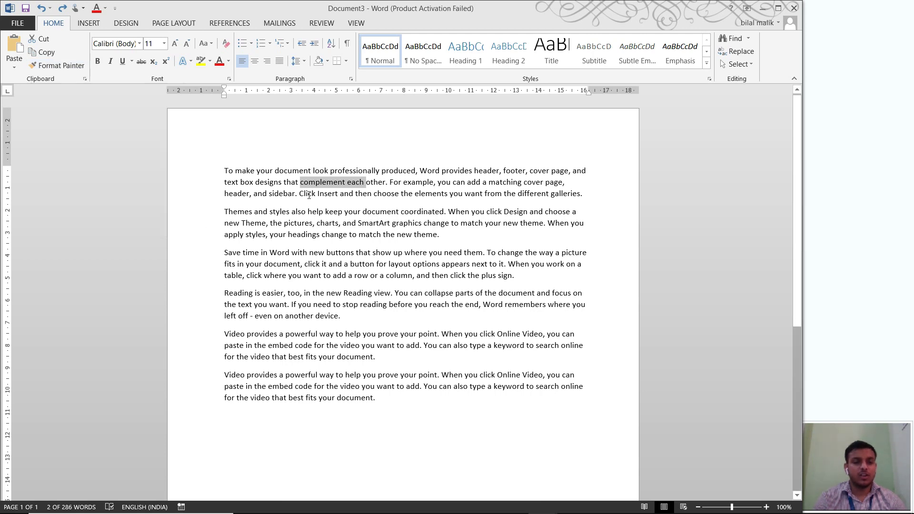
- Color the first paragraph's passage from "that complement each other" through "Click Insert and" red and enlarge it to 16 pt
drag(294, 184, 360, 190)
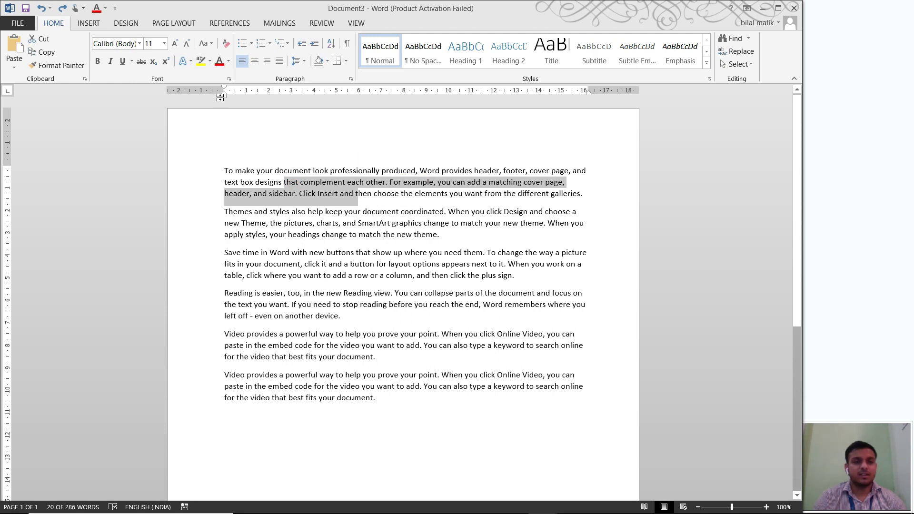
click(219, 64)
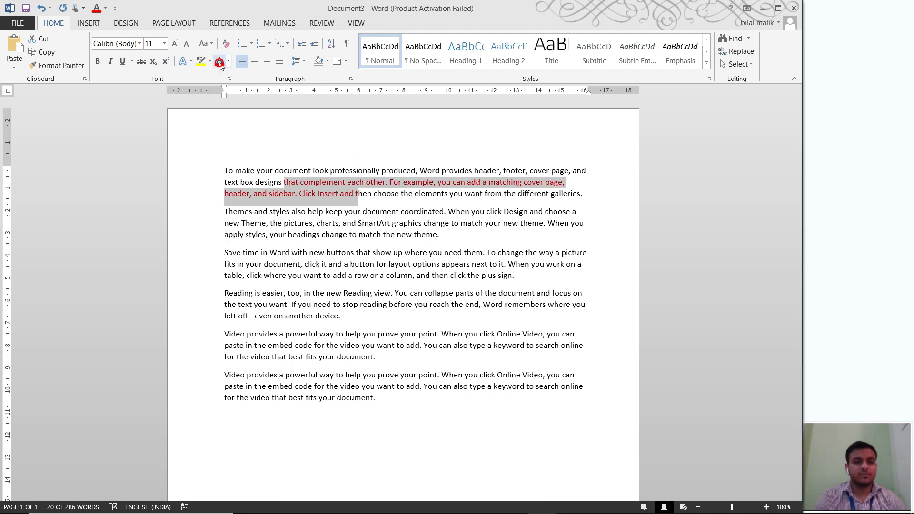
click(176, 43)
click(175, 44)
click(176, 44)
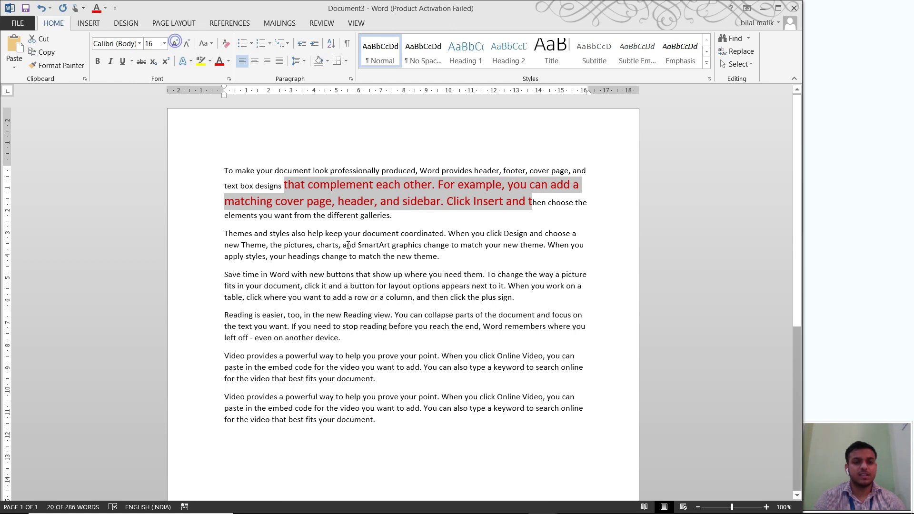
click(371, 239)
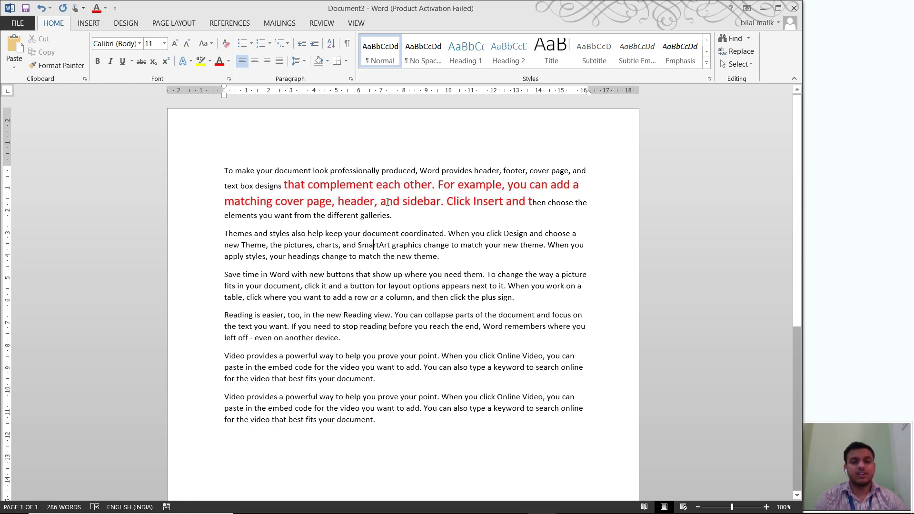
- Copy the red 16 pt formatting onto "your document coordinated" in the second paragraph with Format Painter
drag(355, 191, 389, 185)
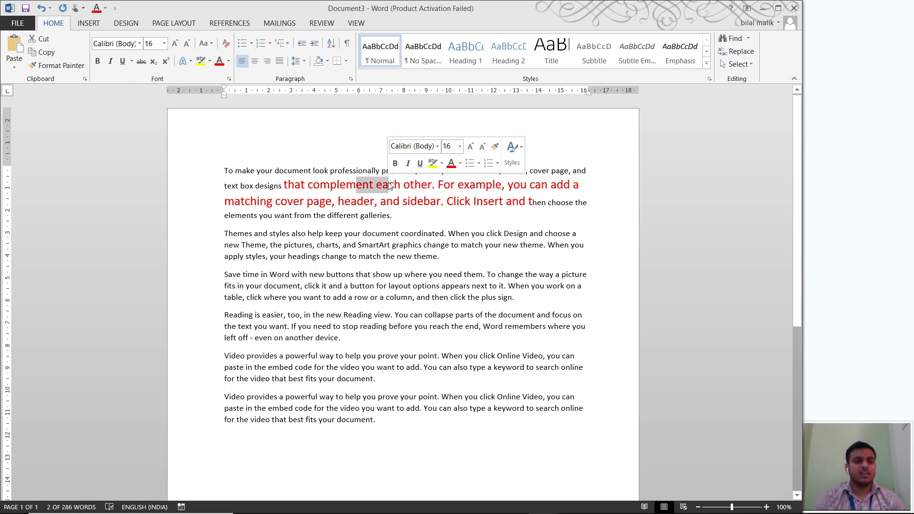
click(75, 70)
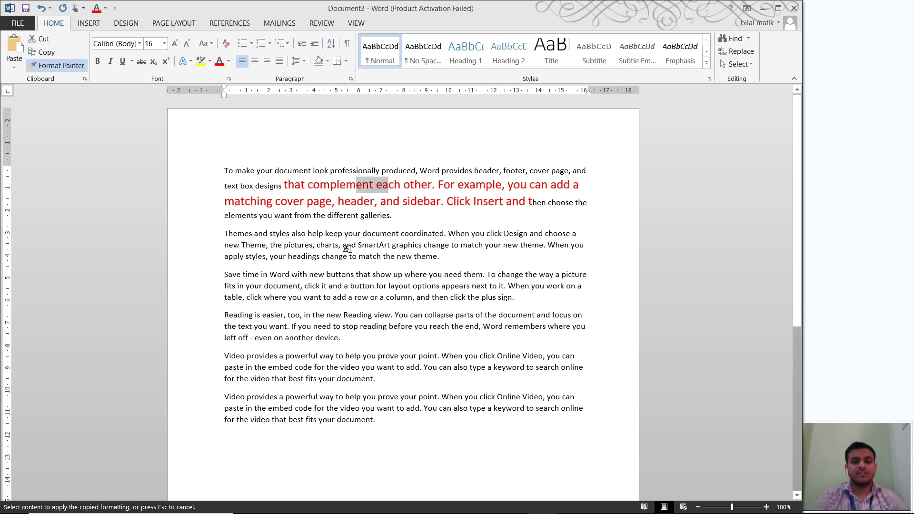
drag(344, 233, 445, 233)
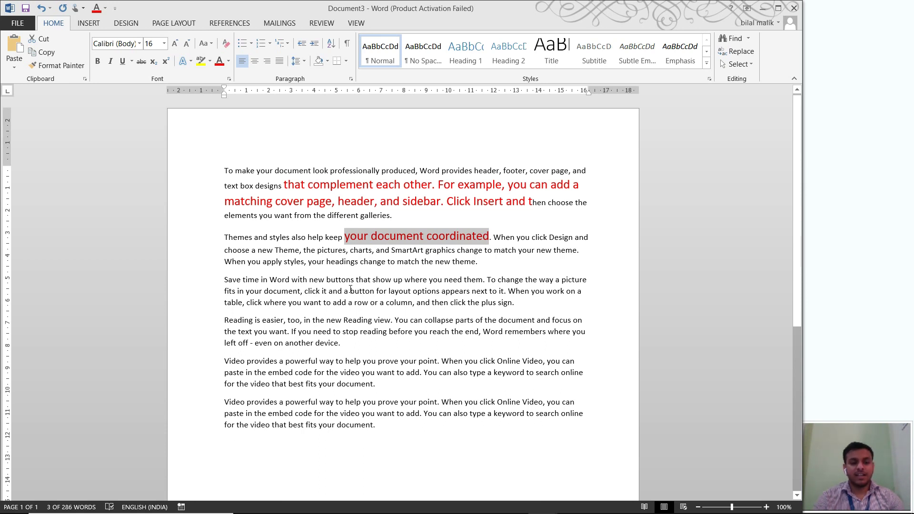
- Undo the copied formatting, the size and color changes, and the last paragraph paste
key(ctrl+z)
key(ctrl+z)
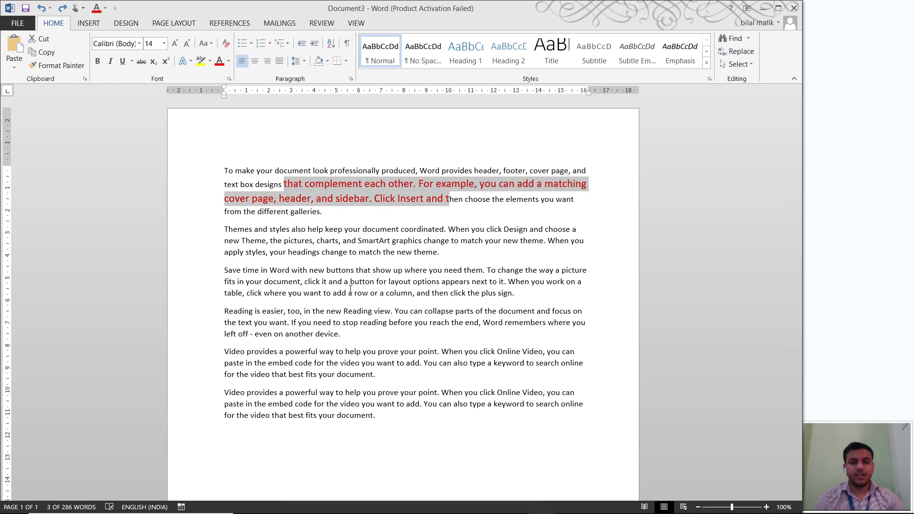
key(ctrl+z)
key(ctrl+z)
key(ctrl+z)
key(ctrl+z)
key(ctrl+z)
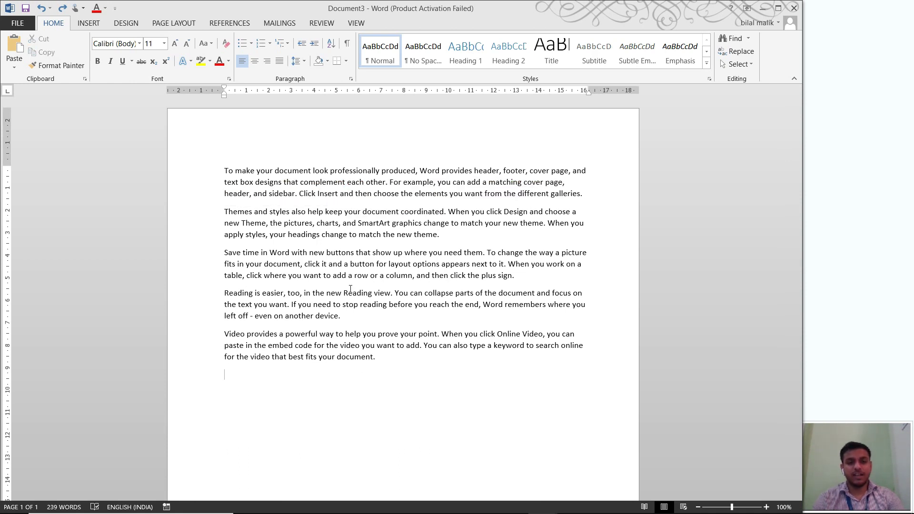
- Redo the undone paste of the "Video provides" paragraph at the end of the text
key(ctrl+y)
key(ctrl+y)
key(ctrl+y)
key(ctrl+y)
key(ctrl+y)
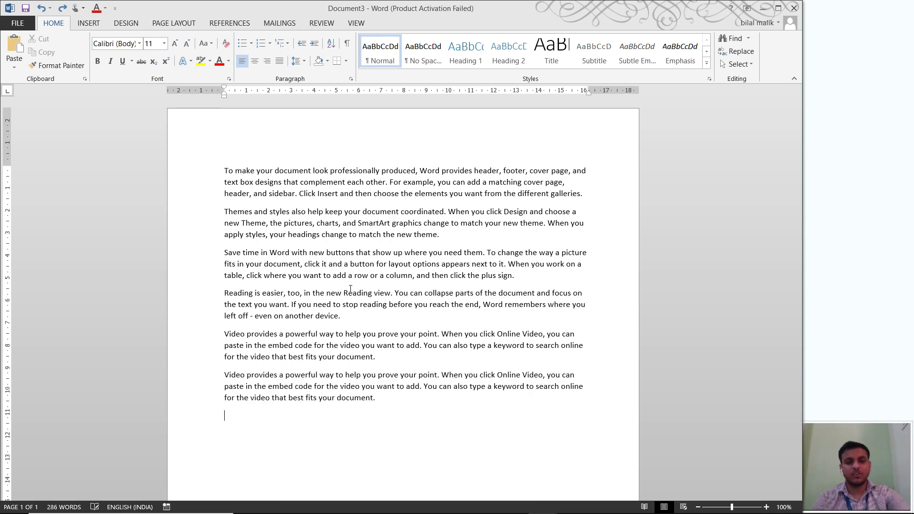
- Redo the red 16 pt formatting on the first paragraph's passage and undo it again
key(ctrl+y)
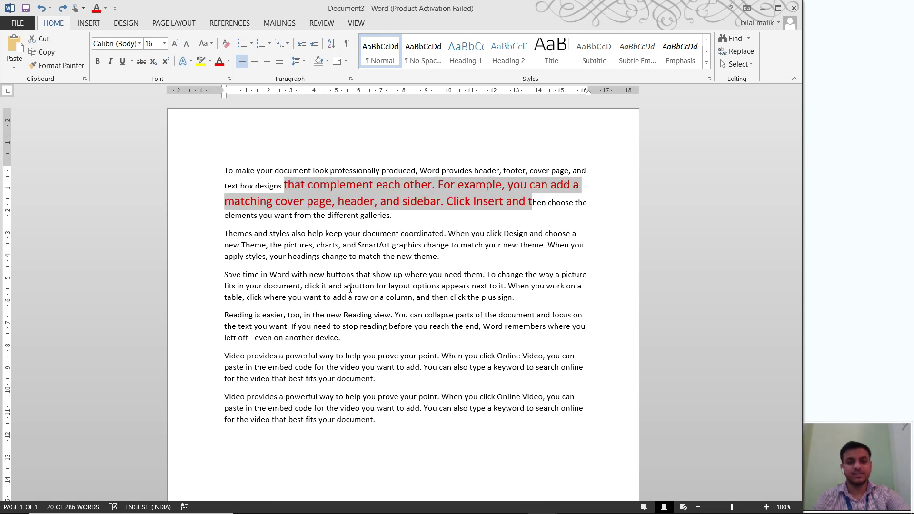
key(ctrl+z)
key(ctrl+z)
key(ctrl+z)
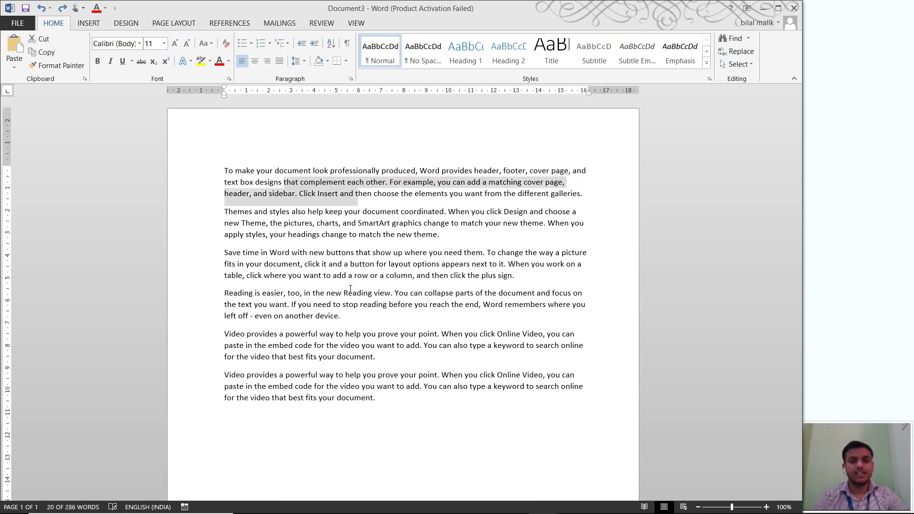
- Make the whole first paragraph, beginning "To make your document look professionally produced", bold
click(72, 120)
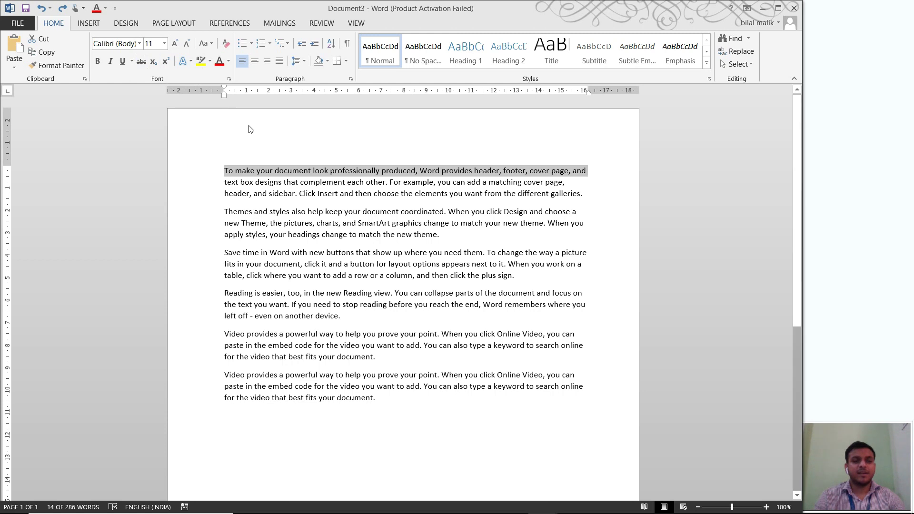
double_click(245, 200)
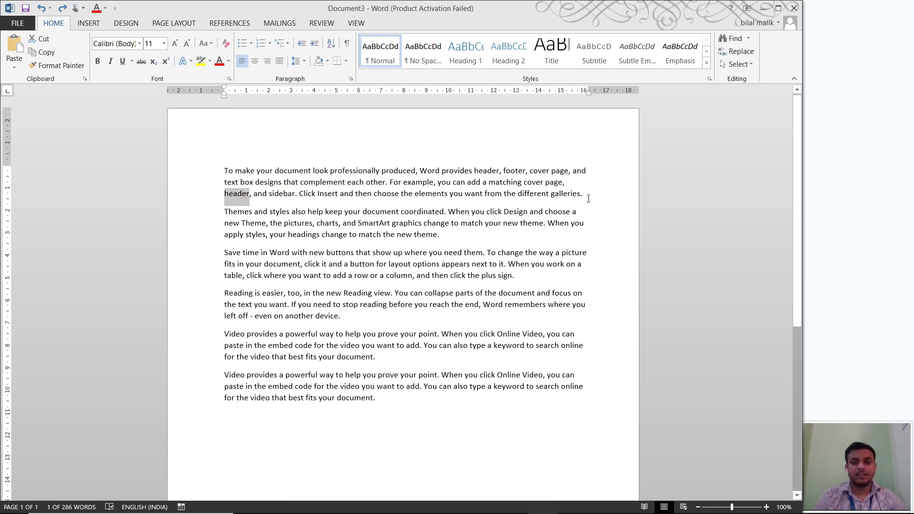
drag(589, 198, 224, 170)
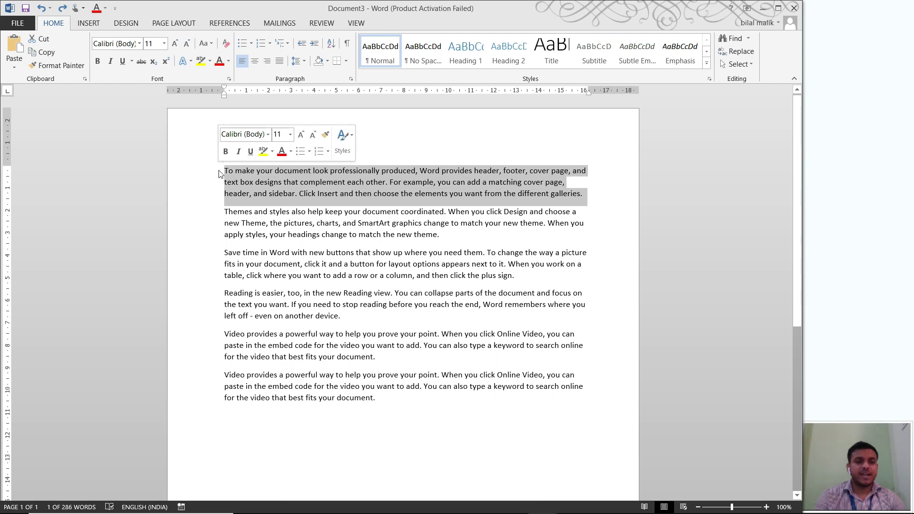
click(98, 62)
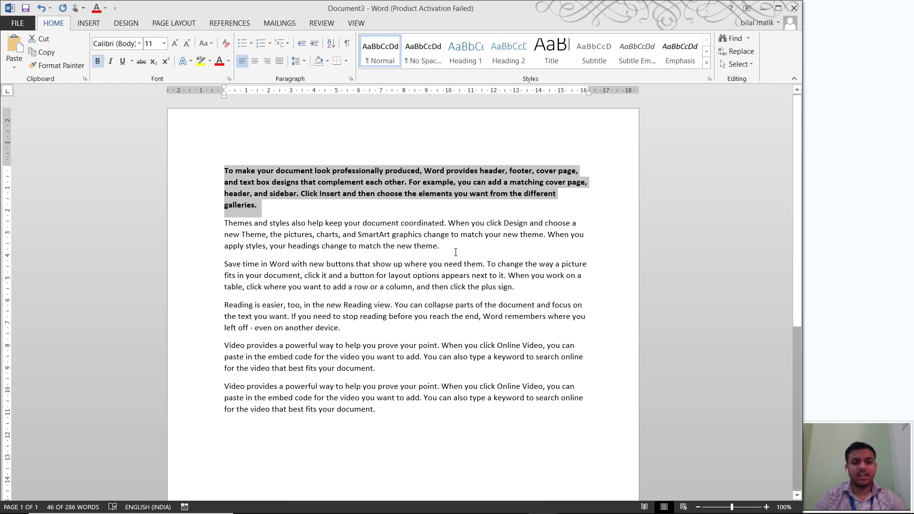
- Italicize the entire second paragraph, beginning "Themes and styles also help"
drag(456, 252, 202, 229)
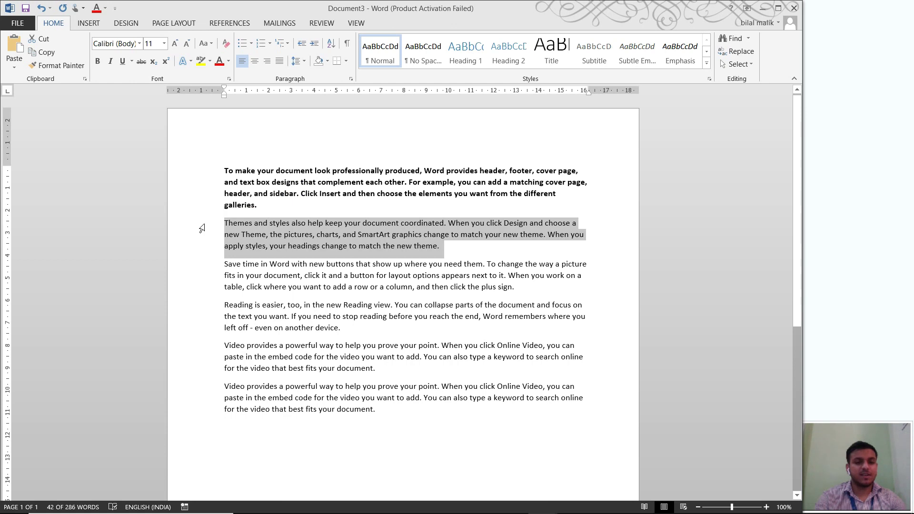
key(ctrl+i)
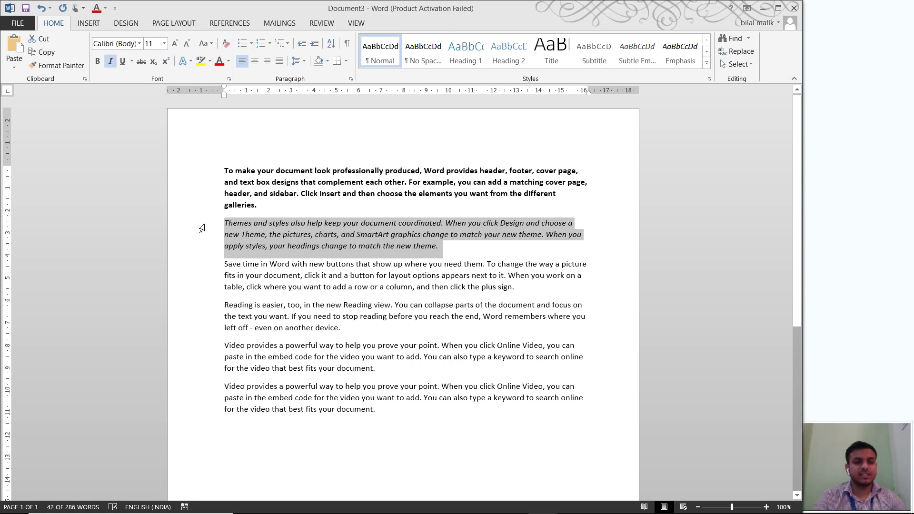
click(110, 69)
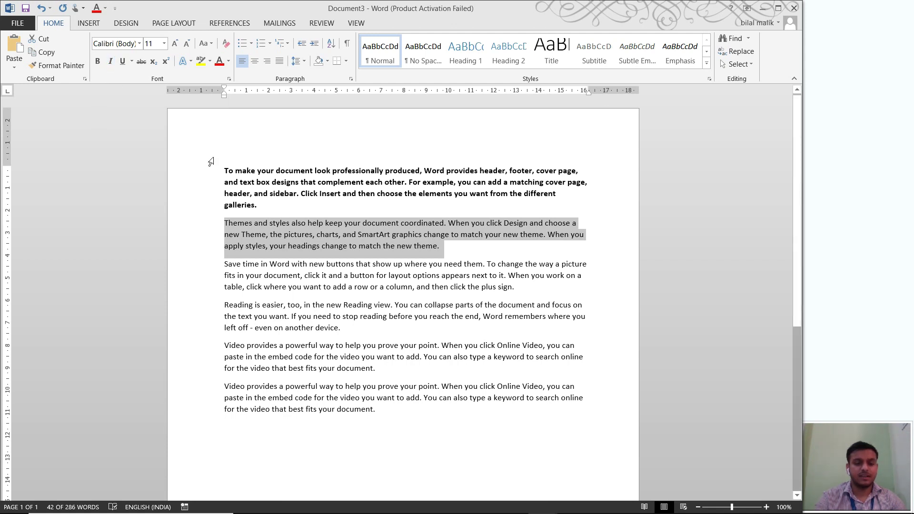
key(ctrl+i)
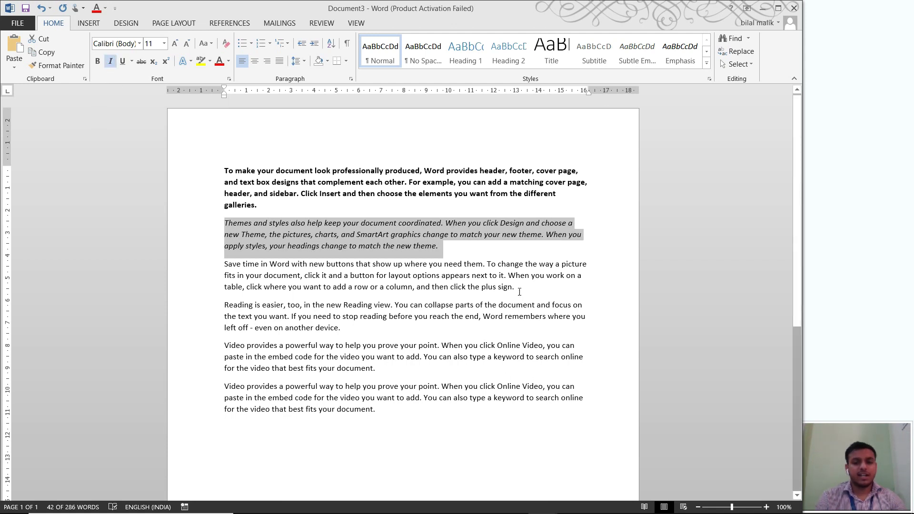
- Underline the third paragraph, beginning "Save time in Word", with a single line and set the underline color to red
drag(517, 288, 224, 261)
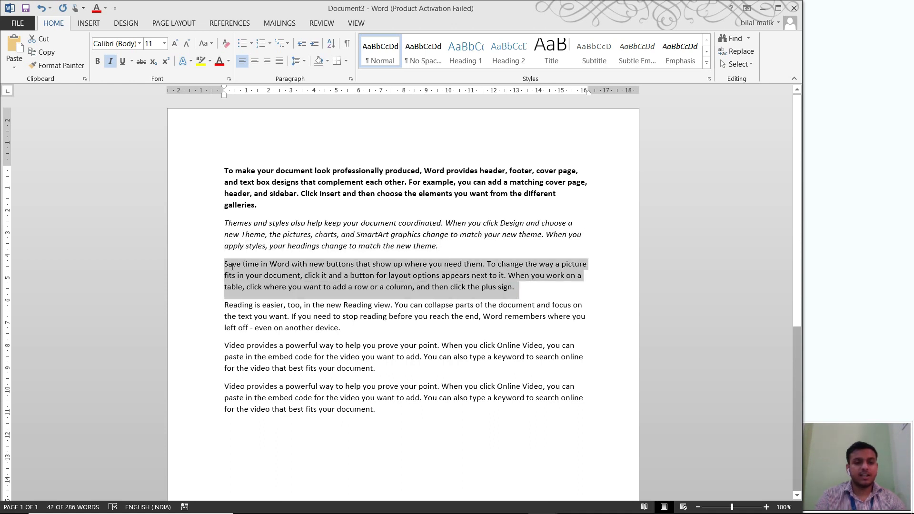
click(123, 62)
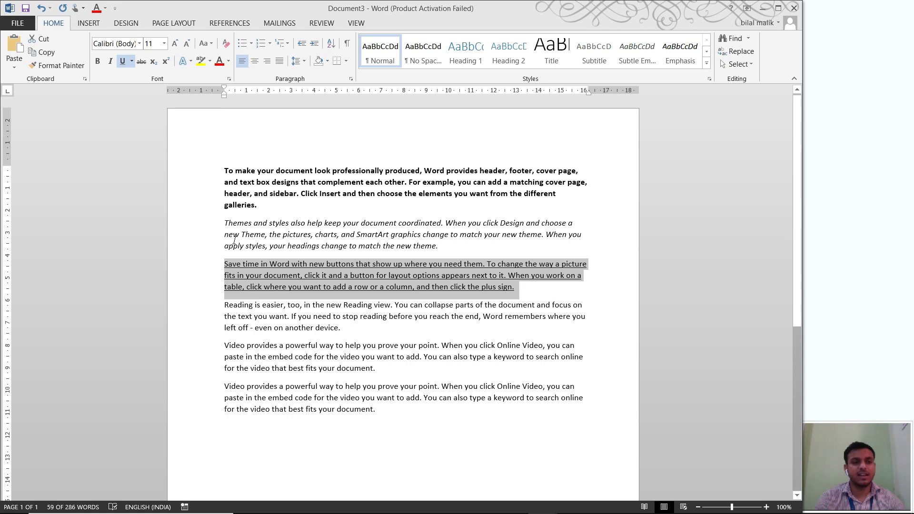
click(132, 65)
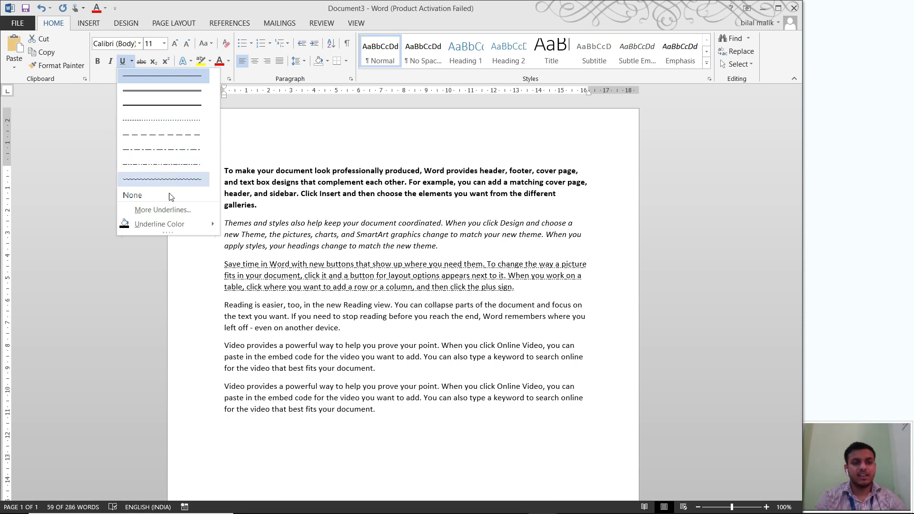
mouse_move(180, 225)
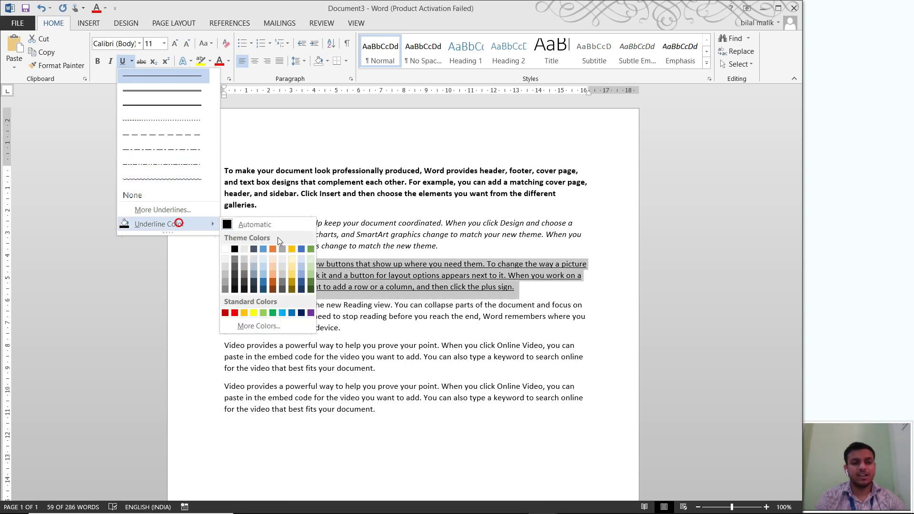
click(234, 313)
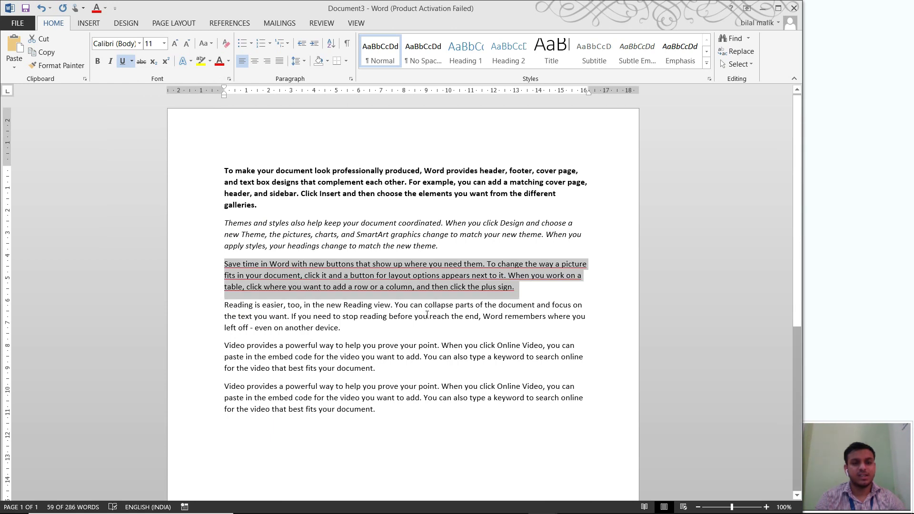
- Apply strikethrough to the whole fourth paragraph, beginning "Reading is easier, too"
click(348, 327)
drag(348, 326, 226, 306)
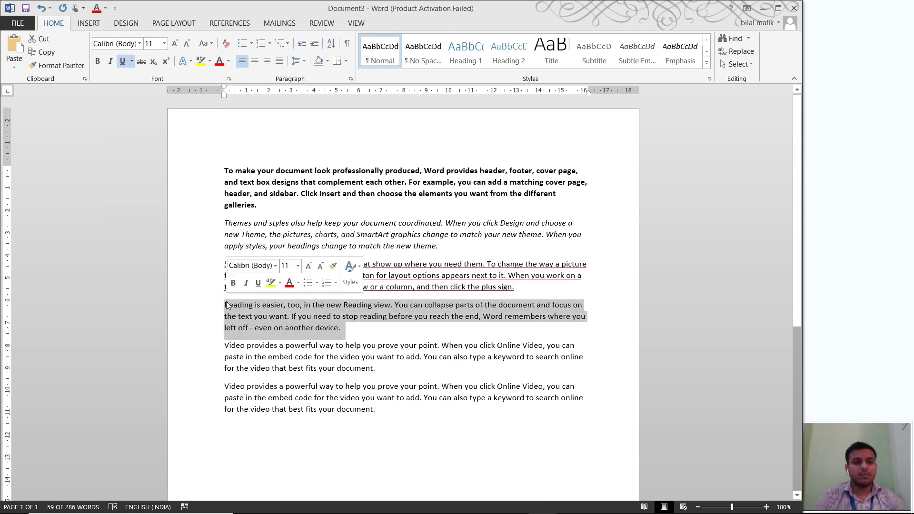
click(139, 61)
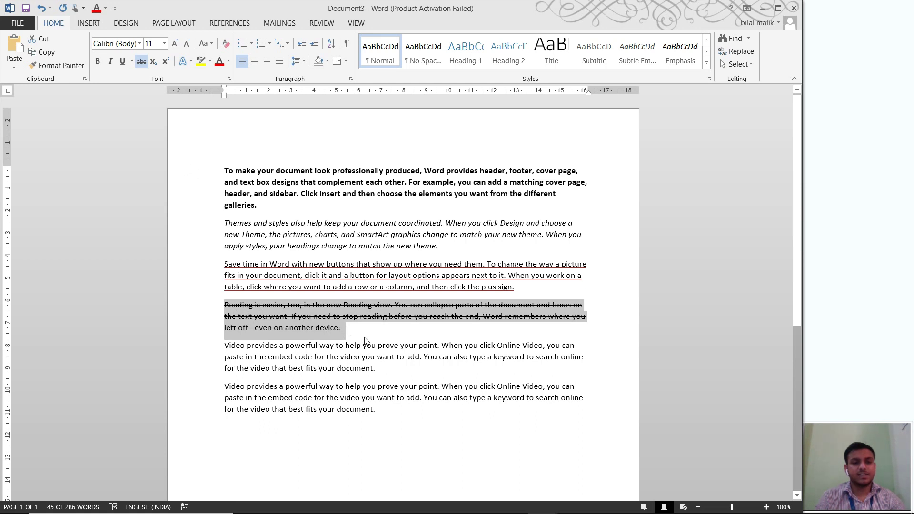
click(382, 349)
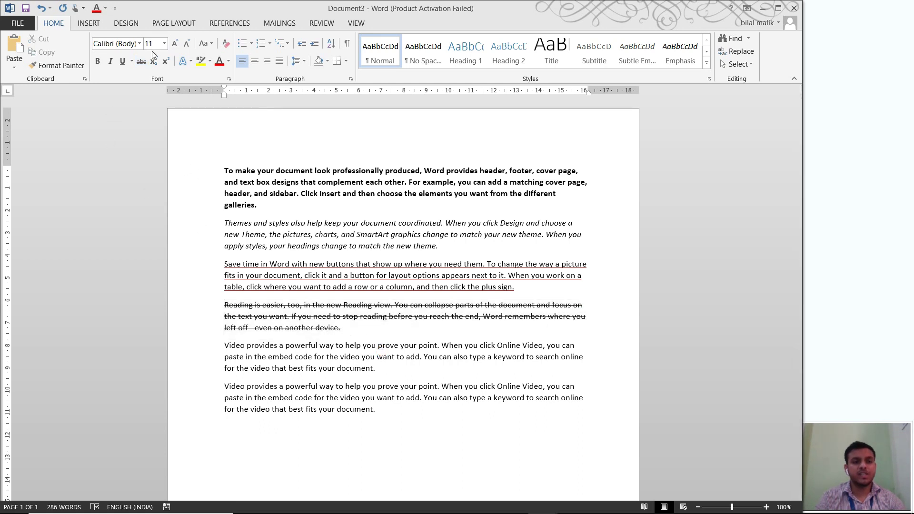
- Enter the text "H2SO4" on the empty line below the last "Video provides" paragraph
scroll(260, 209, down, 5)
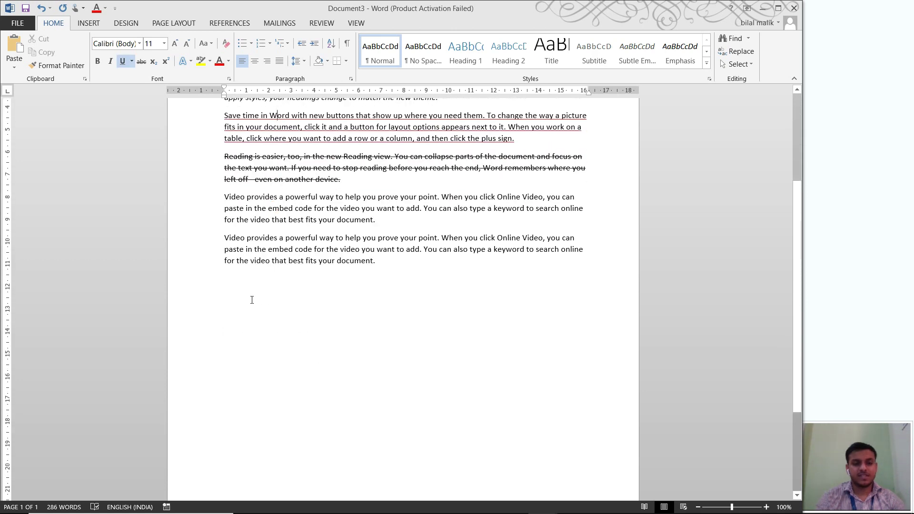
click(252, 299)
text(H2)
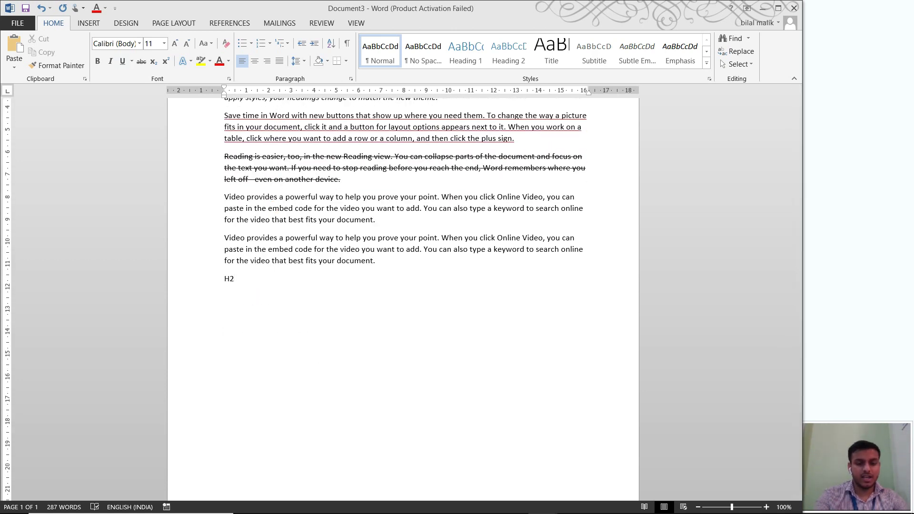
text(so)
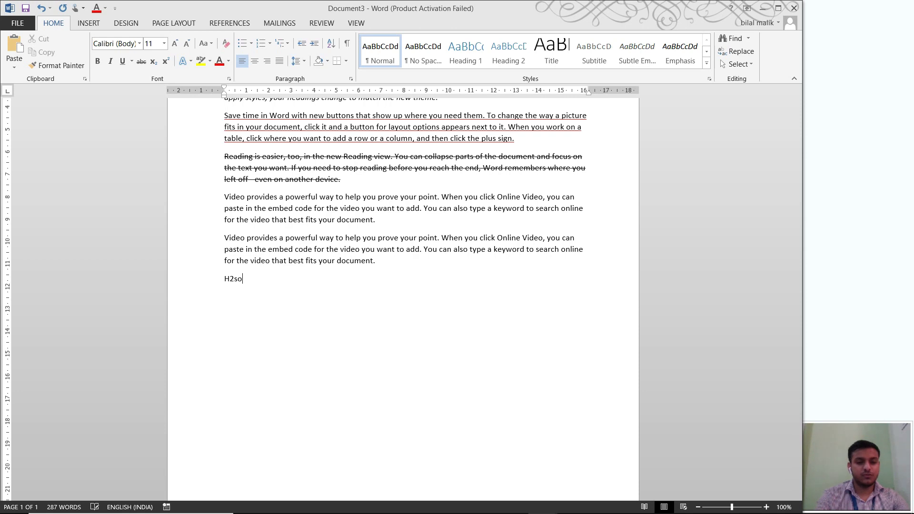
key(BackSpace)
key(BackSpace)
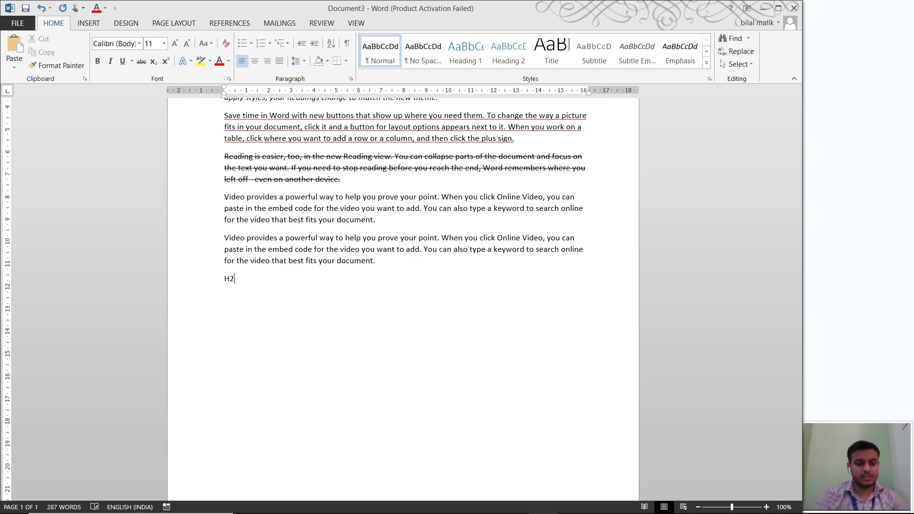
text(SO4)
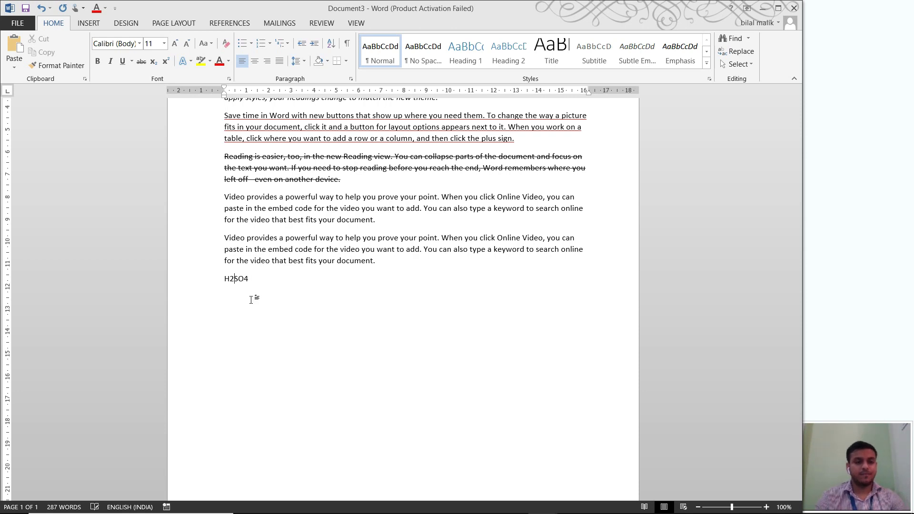
- Format the 2 in "H2SO4" as superscript and the 4 as subscript
key(shift+Left)
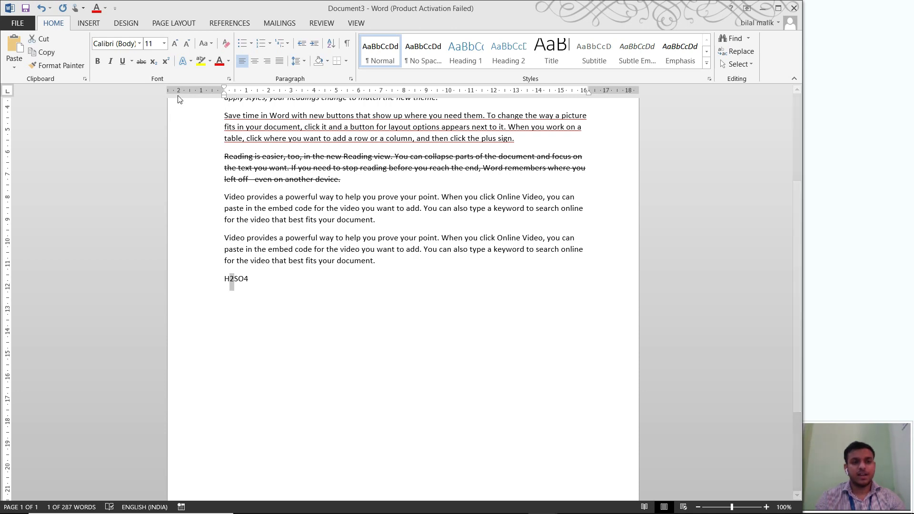
click(166, 62)
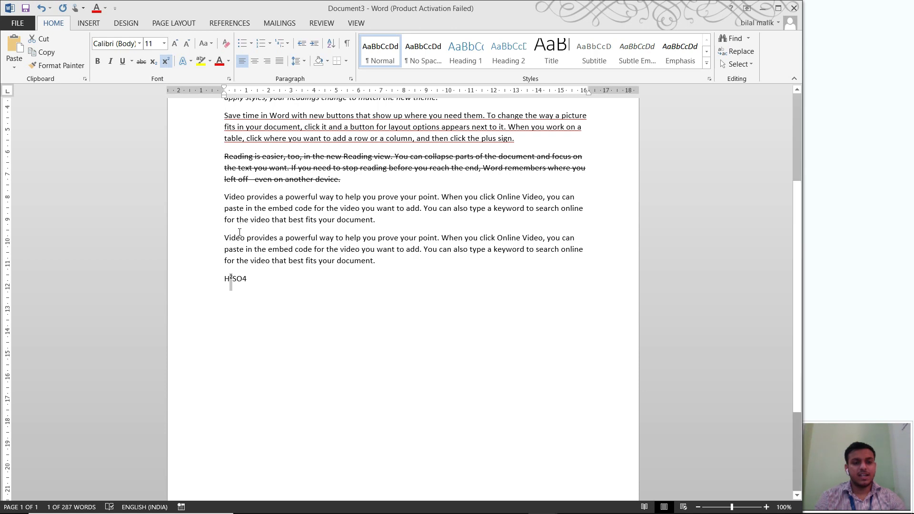
drag(243, 279, 248, 291)
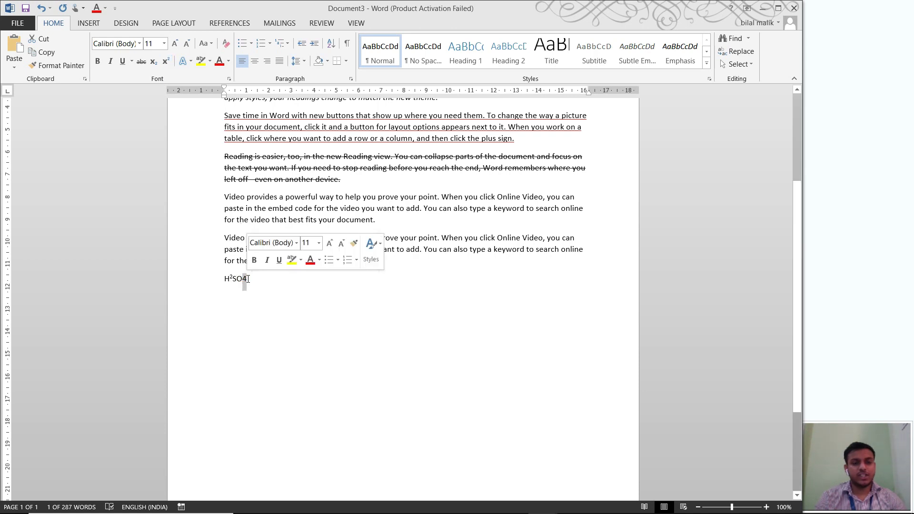
click(154, 63)
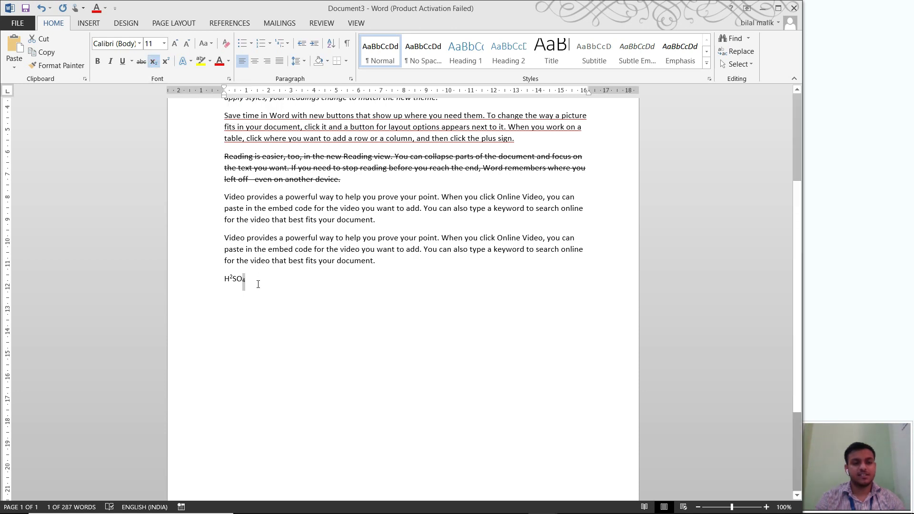
key(ctrl+equal)
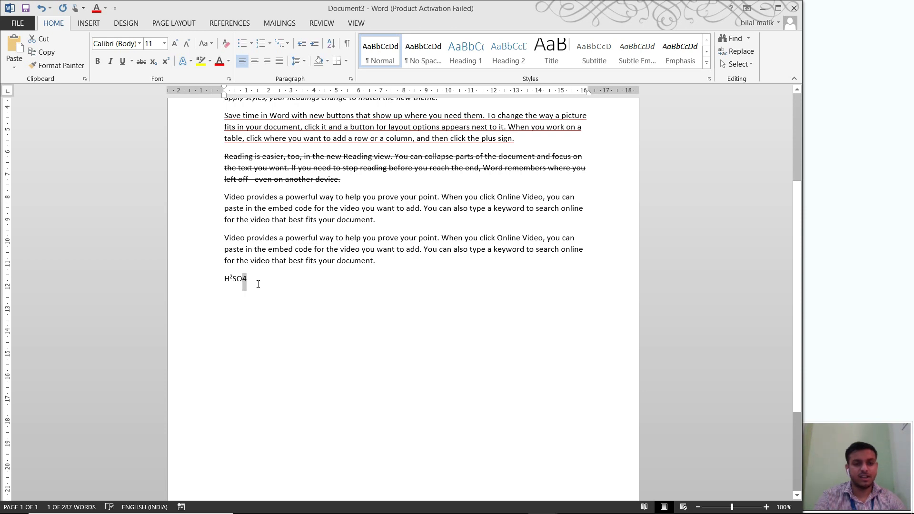
key(ctrl+equal)
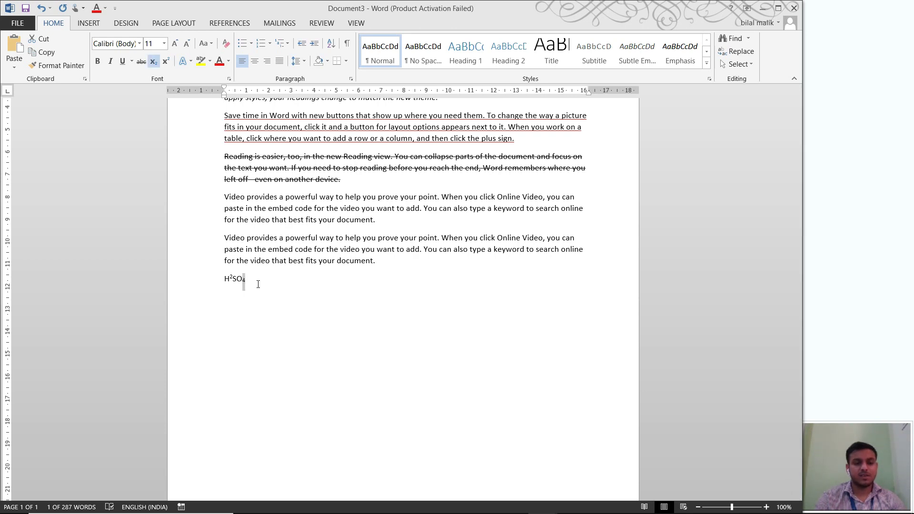
- Toggle superscript off and on for the 2 in the H2SO4 formula, finishing with superscript turned off
key(Left)
key(Left)
key(Left)
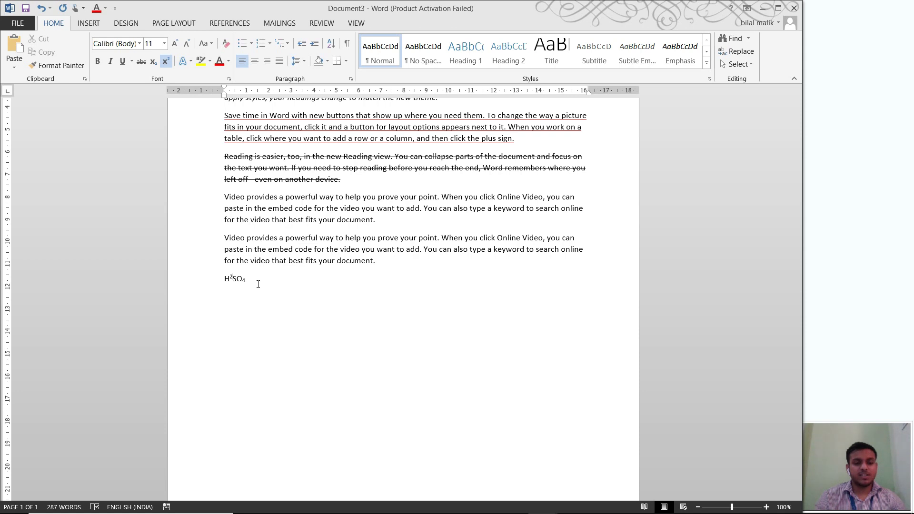
key(shift+Left)
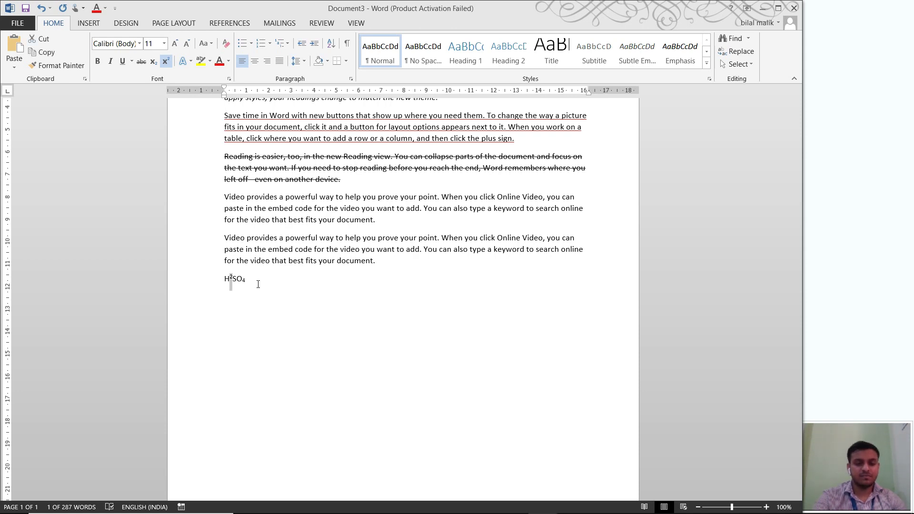
key(ctrl+shift+equal)
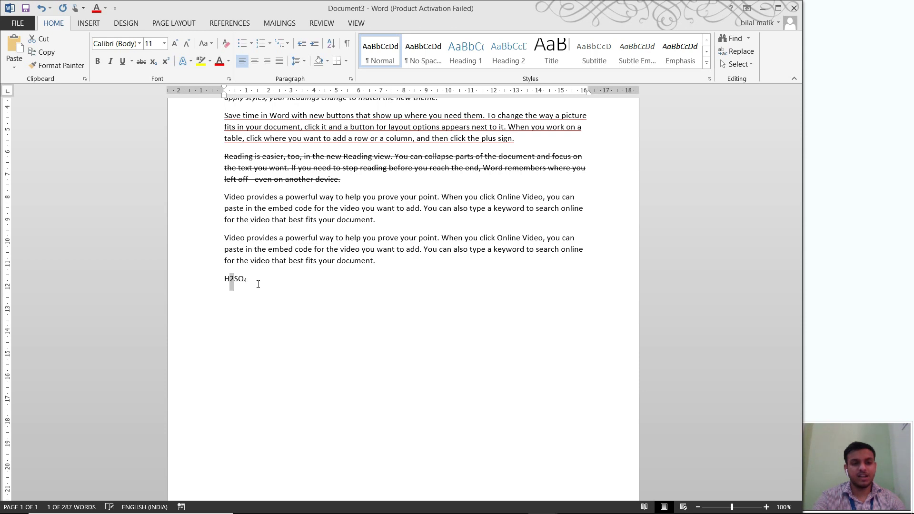
key(ctrl+shift+equal)
key(ctrl+shift+equal)
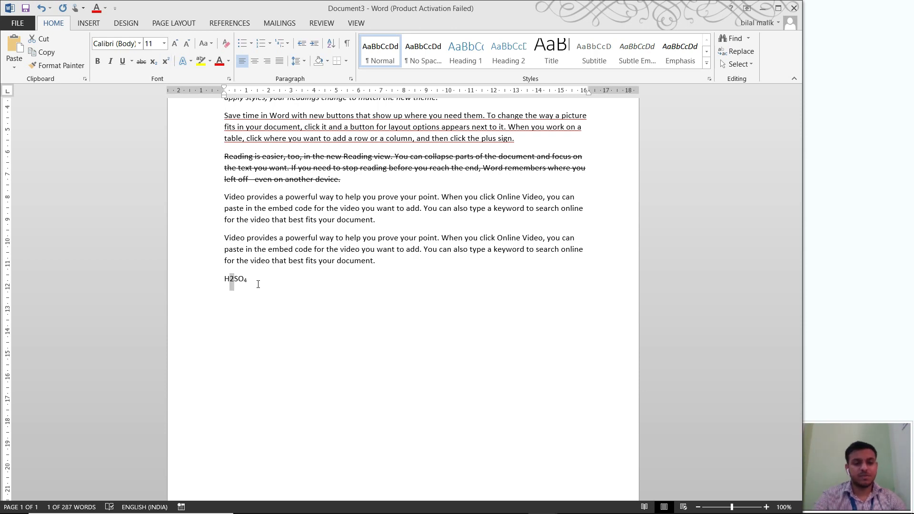
key(ctrl+shift+equal)
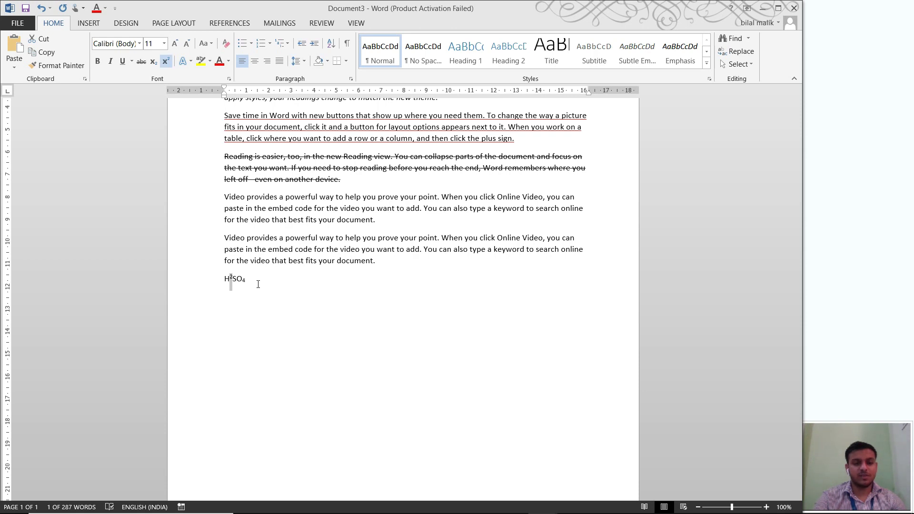
key(ctrl+shift+equal)
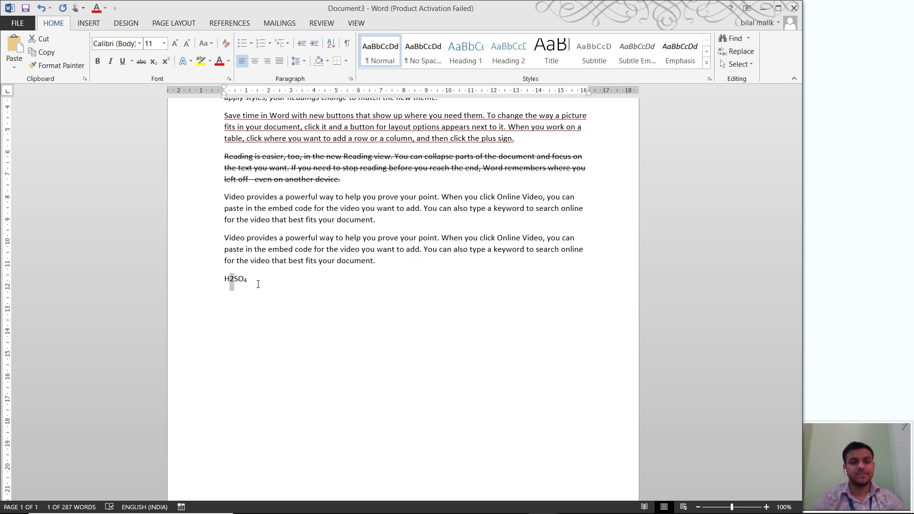
- Apply a reflection text effect from "that best fits your document" through "the video you" in the last "Video provides" paragraph
scroll(258, 284, up, 4)
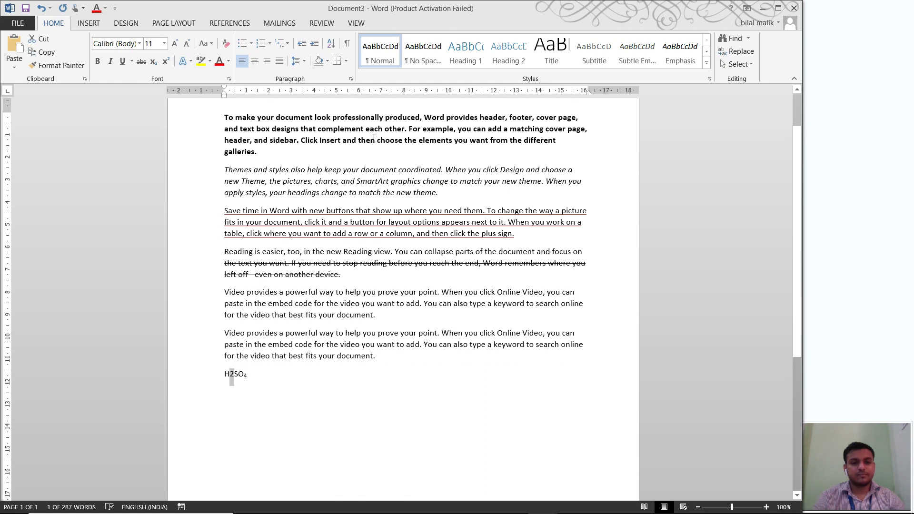
drag(378, 344, 272, 315)
click(190, 62)
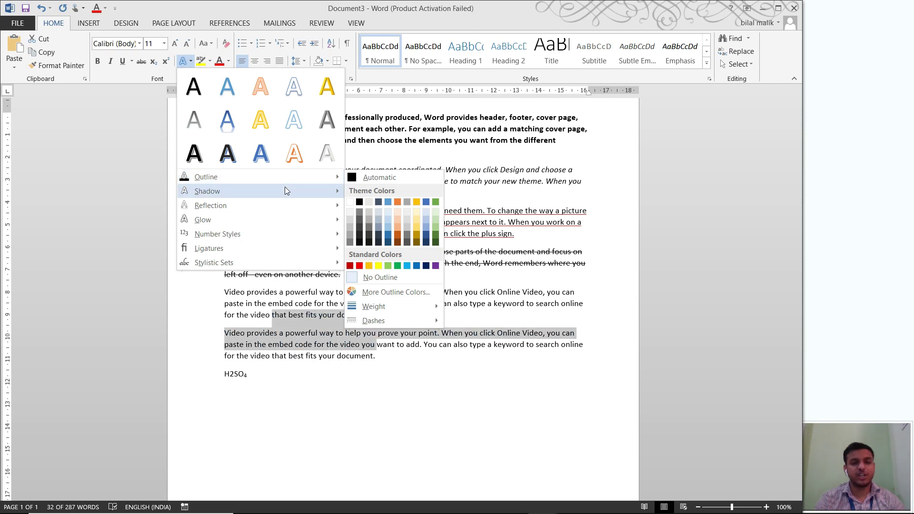
mouse_move(287, 187)
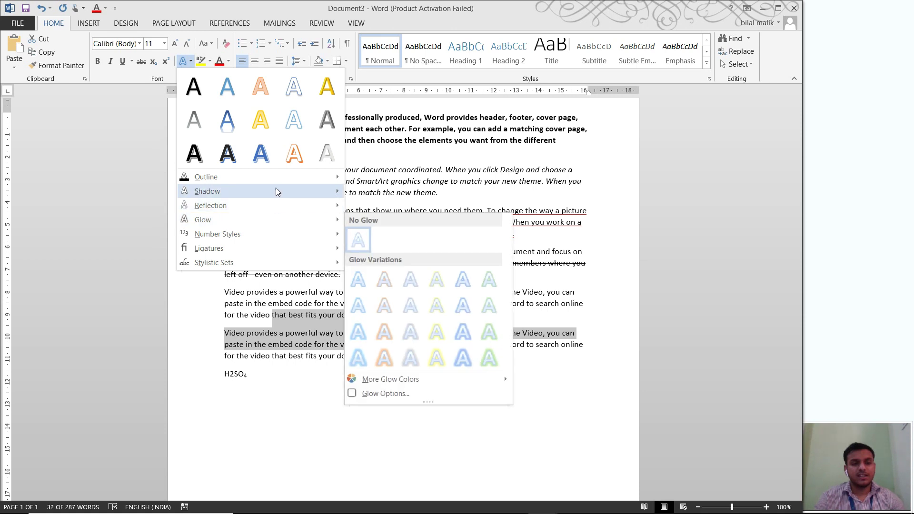
mouse_move(276, 188)
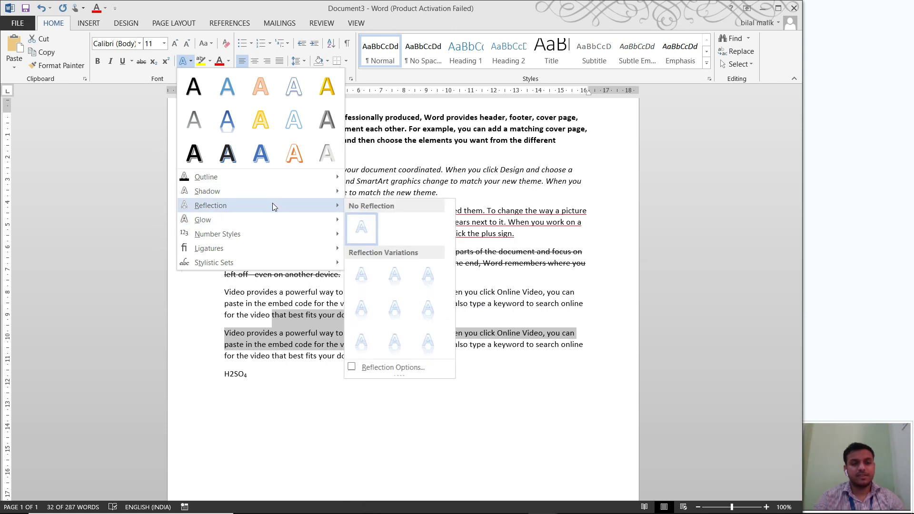
click(387, 299)
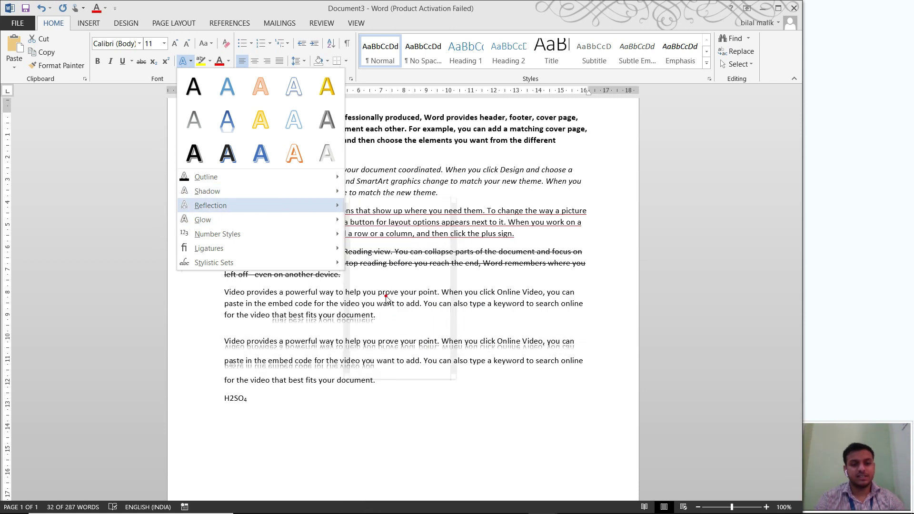
click(424, 401)
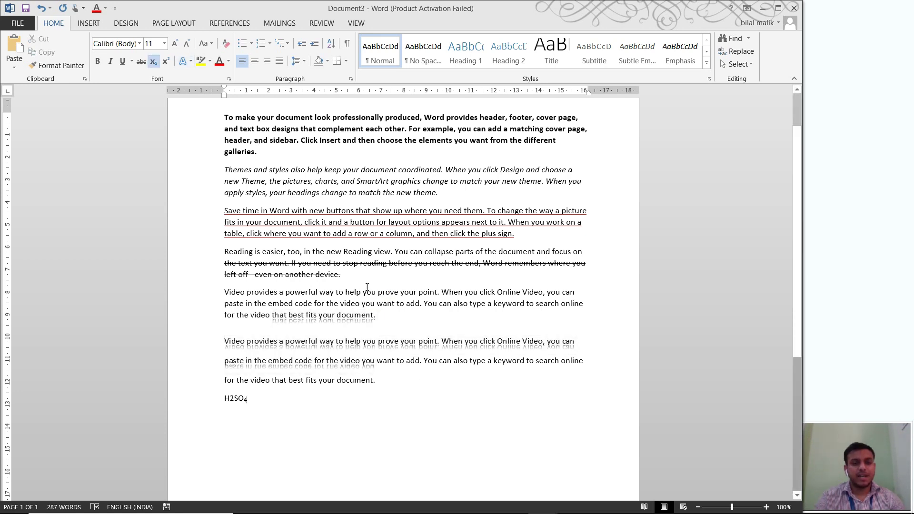
- Highlight "powerful way to help you" in the first "Video provides" paragraph in bright green
drag(373, 295, 286, 294)
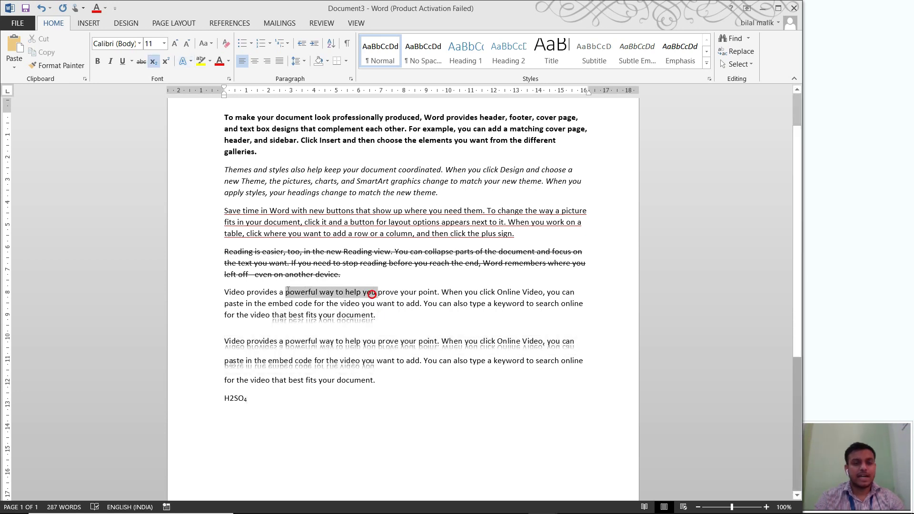
click(210, 61)
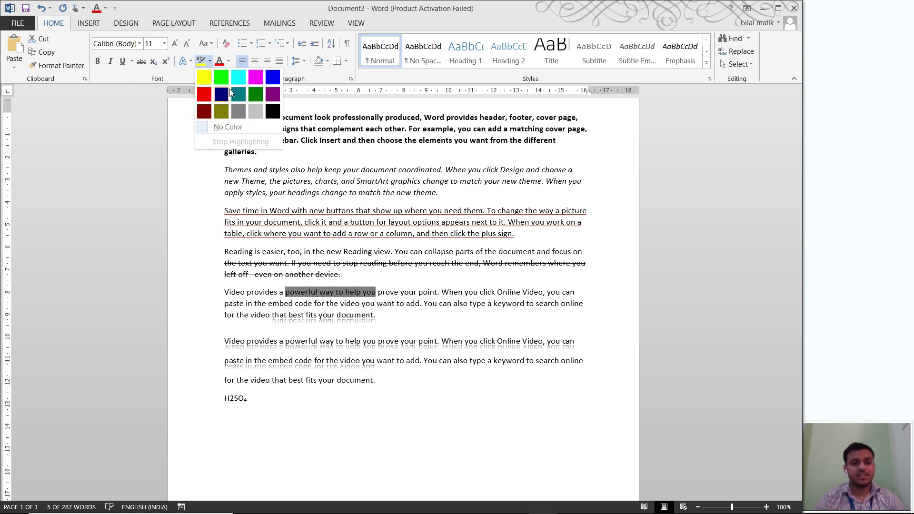
click(219, 81)
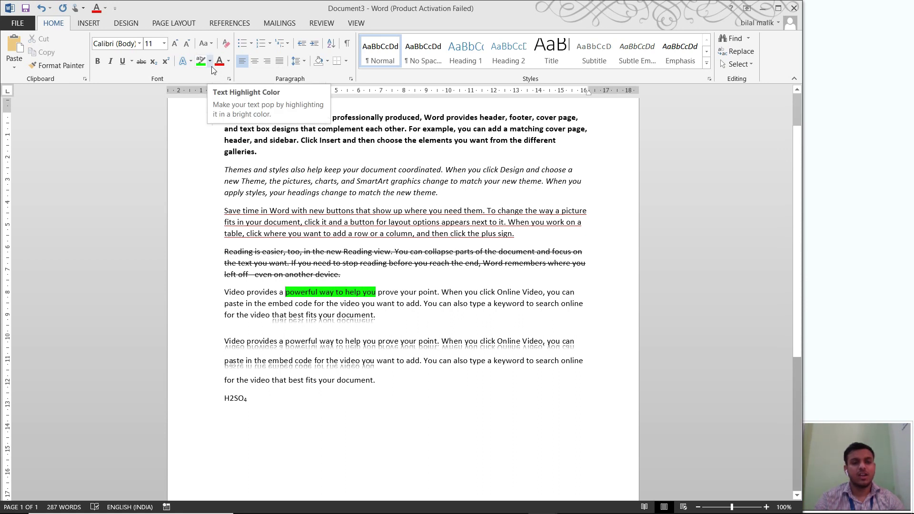
click(210, 65)
click(397, 308)
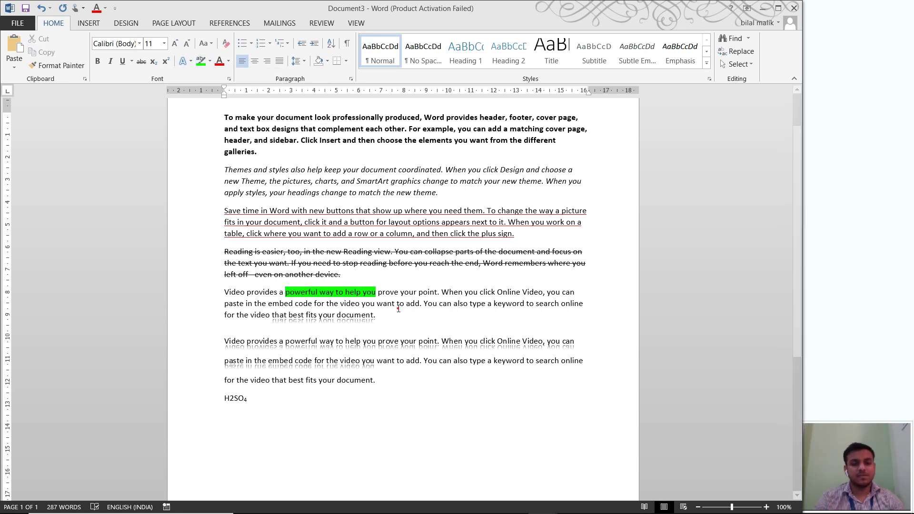
- Remove the highlight colour from "powerful way to help you" in the first "Video provides" paragraph
drag(376, 292, 285, 291)
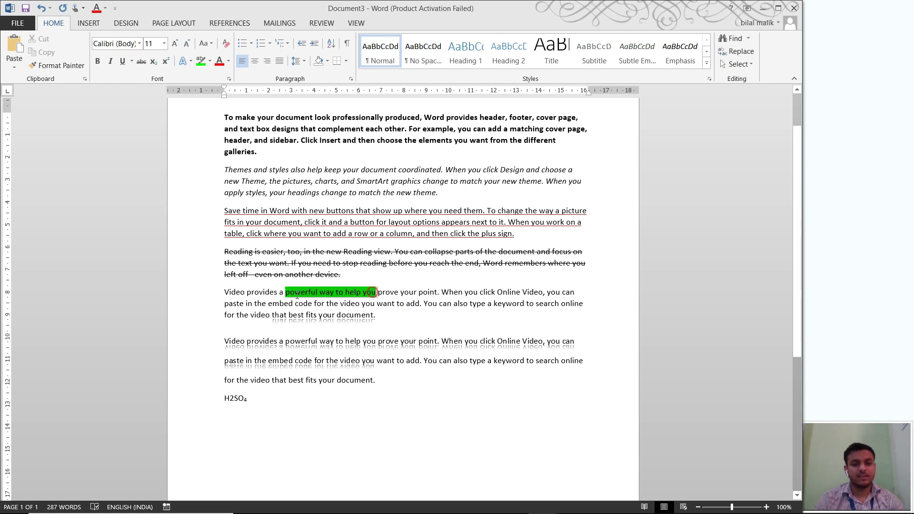
click(210, 62)
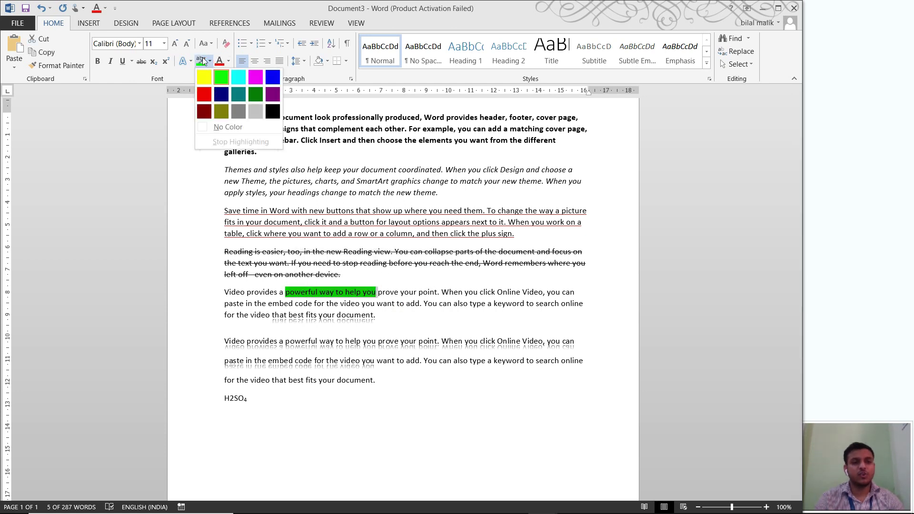
click(228, 126)
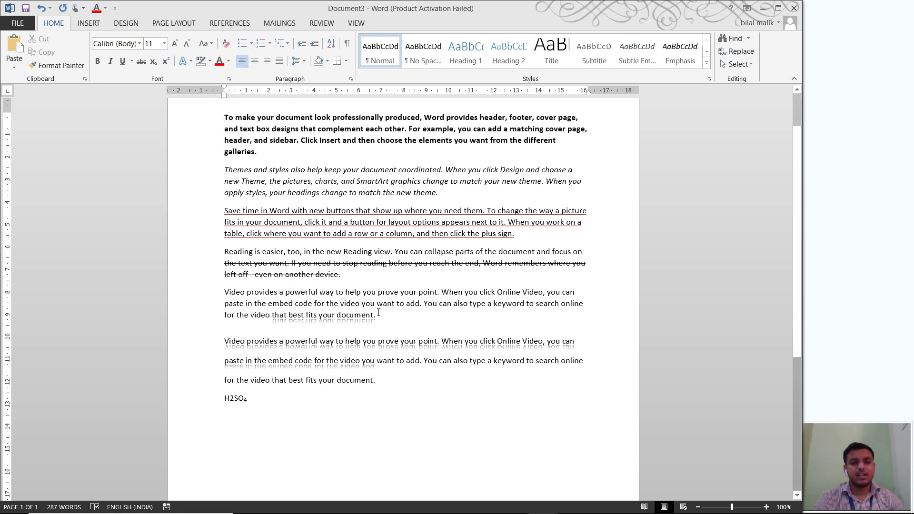
- Try to give the first "Video provides" paragraph a custom blue font colour picked from the colour spectrum
drag(379, 333, 221, 292)
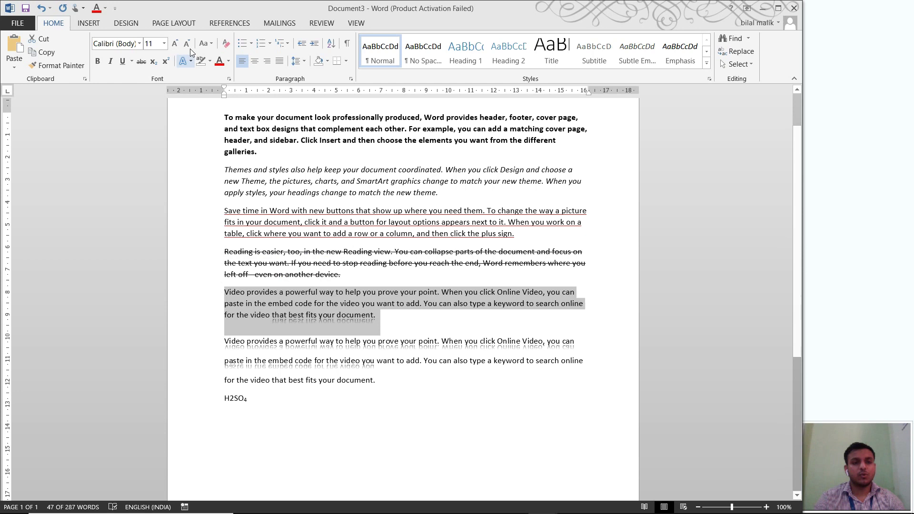
click(229, 61)
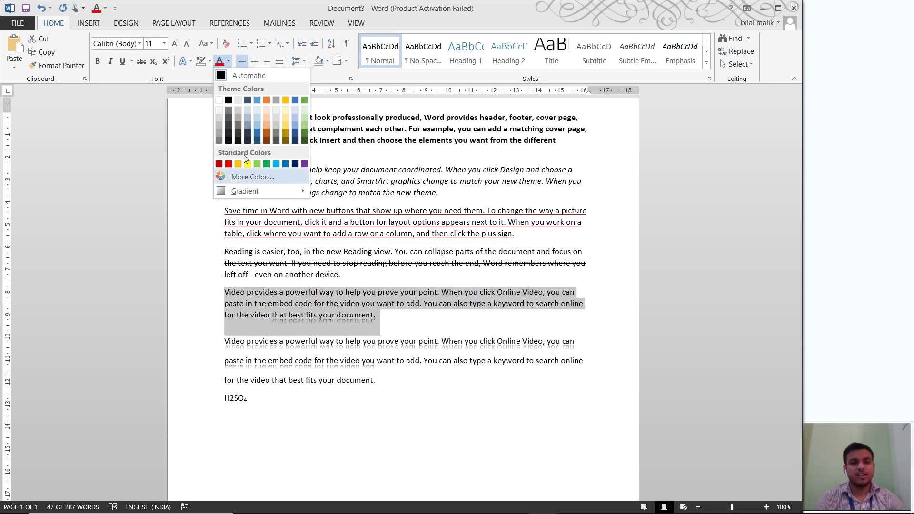
click(269, 177)
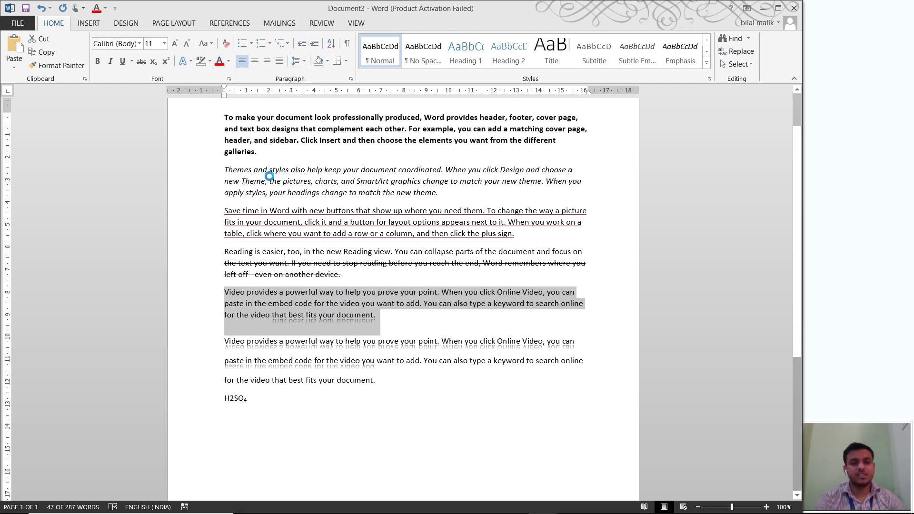
click(159, 168)
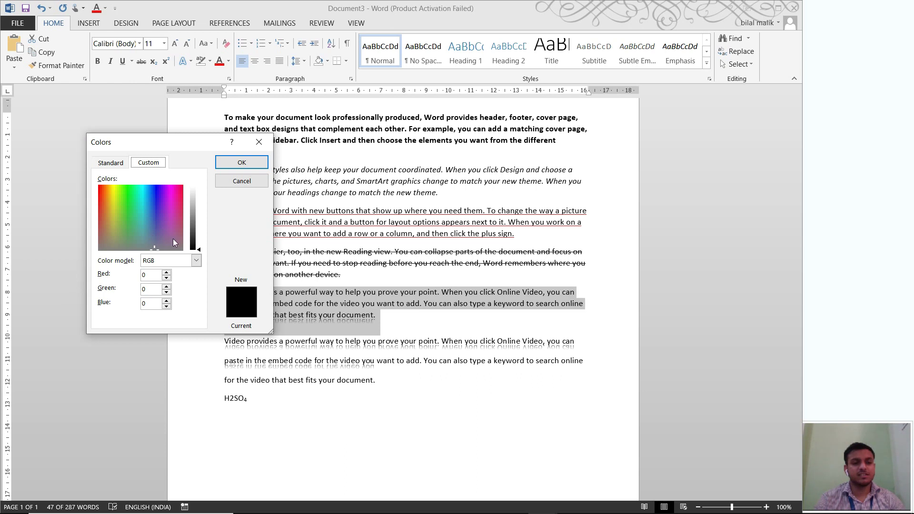
drag(158, 234, 144, 207)
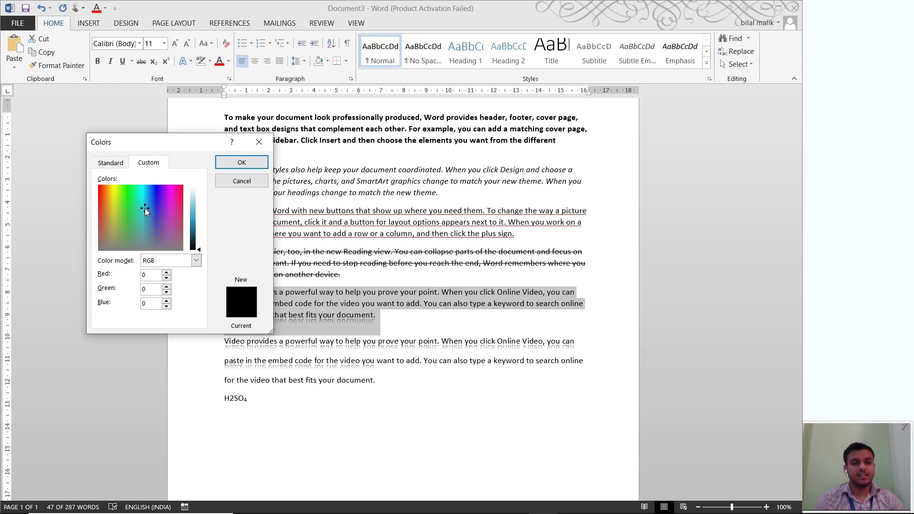
click(239, 163)
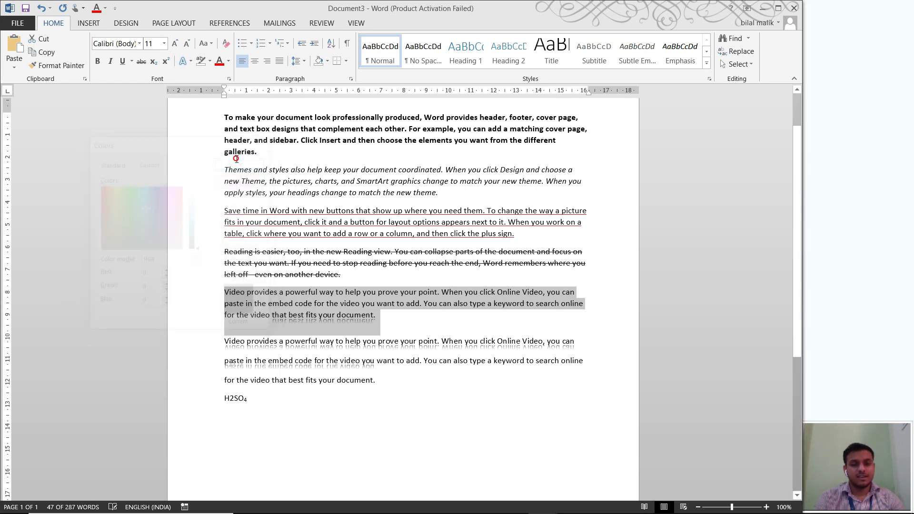
- Change the font of the last "Video provides" paragraph to Comic Sans MS
click(408, 439)
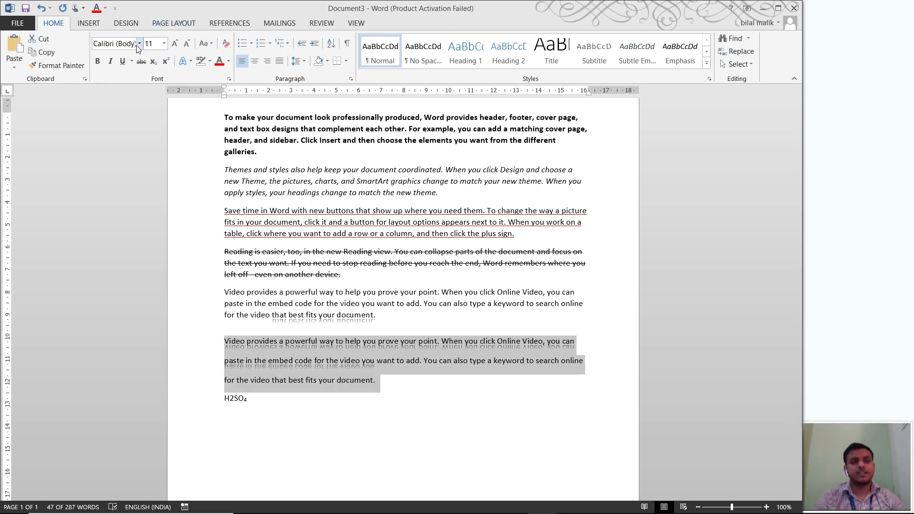
click(139, 44)
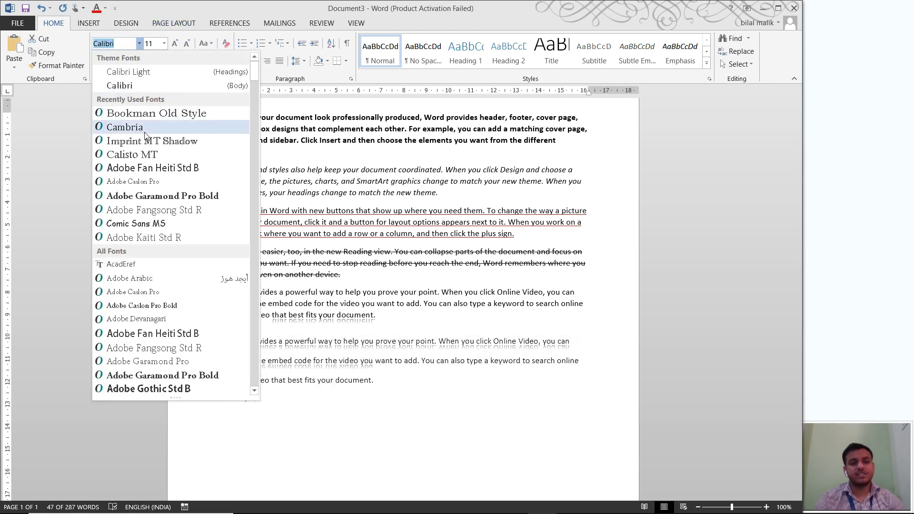
click(154, 231)
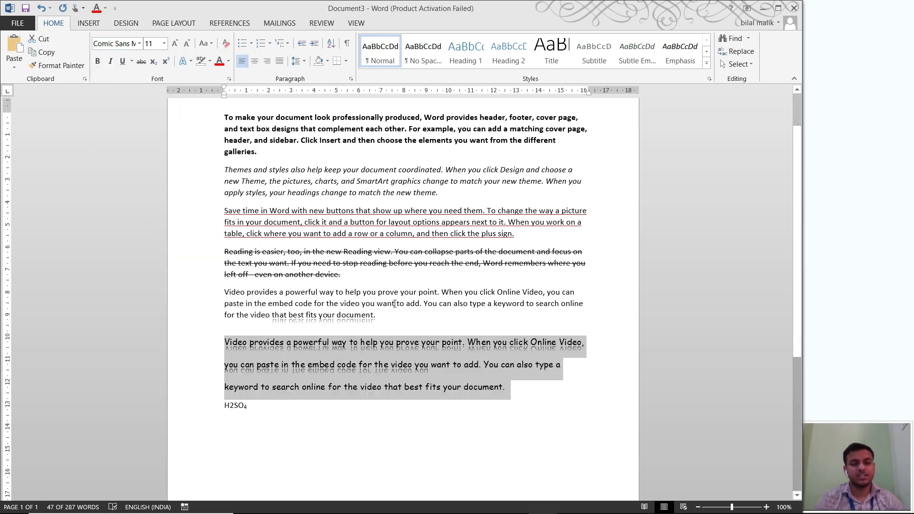
- Enlarge the font size of the whole first "Video provides" paragraph to 14
drag(389, 313, 235, 286)
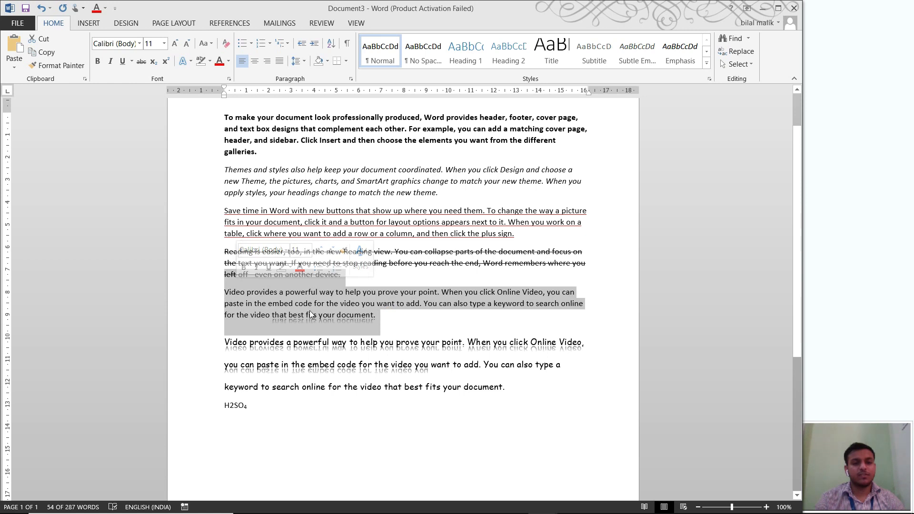
click(375, 318)
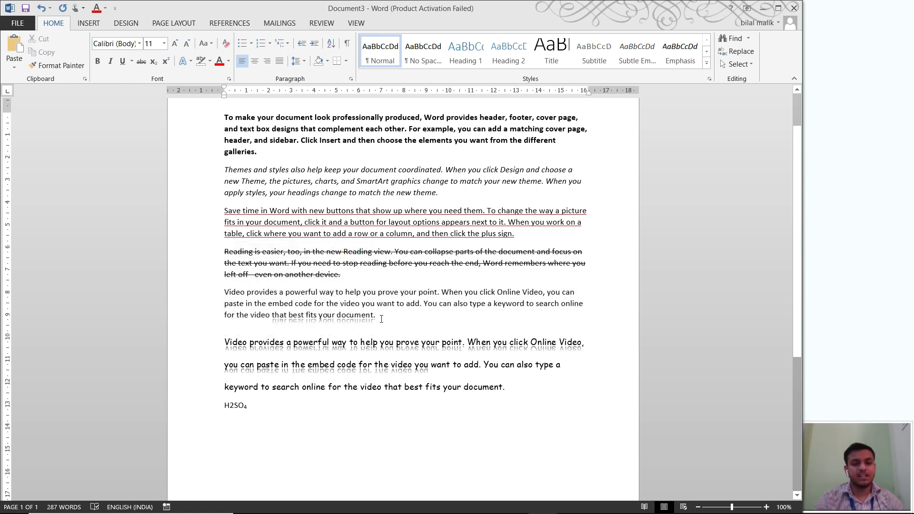
drag(380, 318, 224, 292)
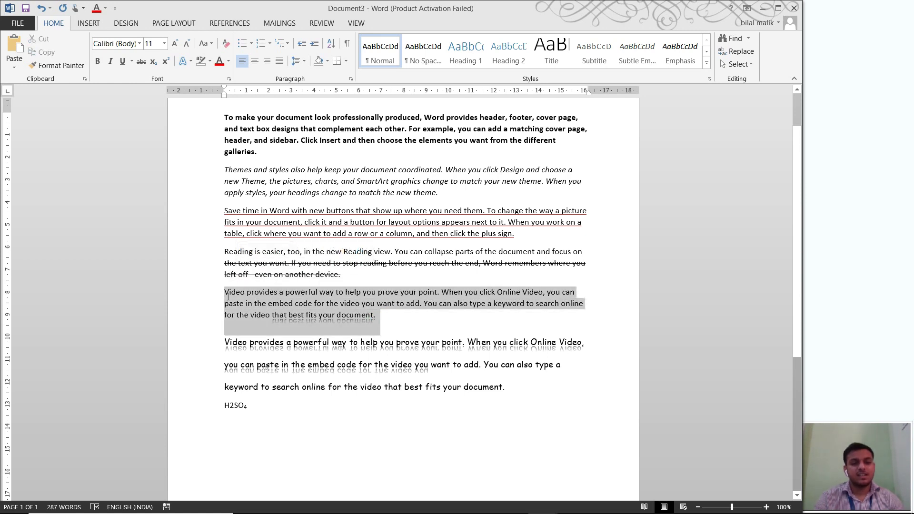
click(164, 43)
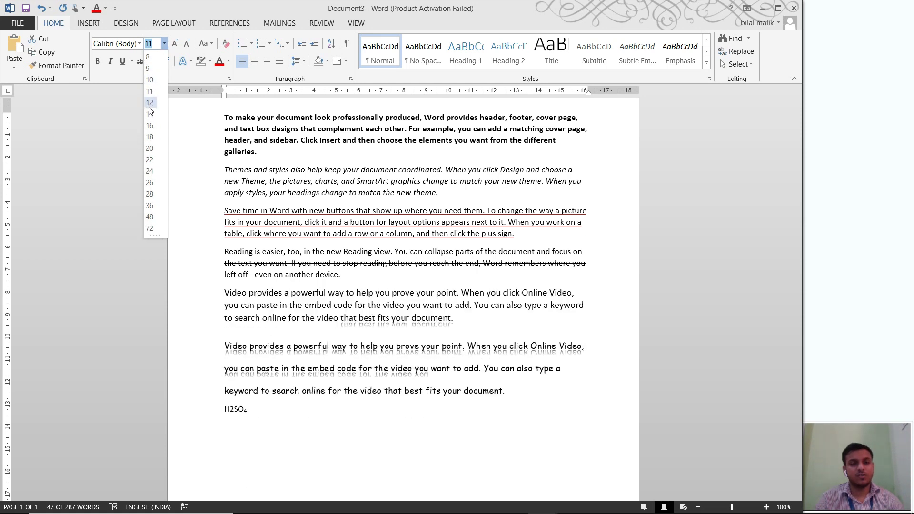
click(175, 41)
click(175, 41)
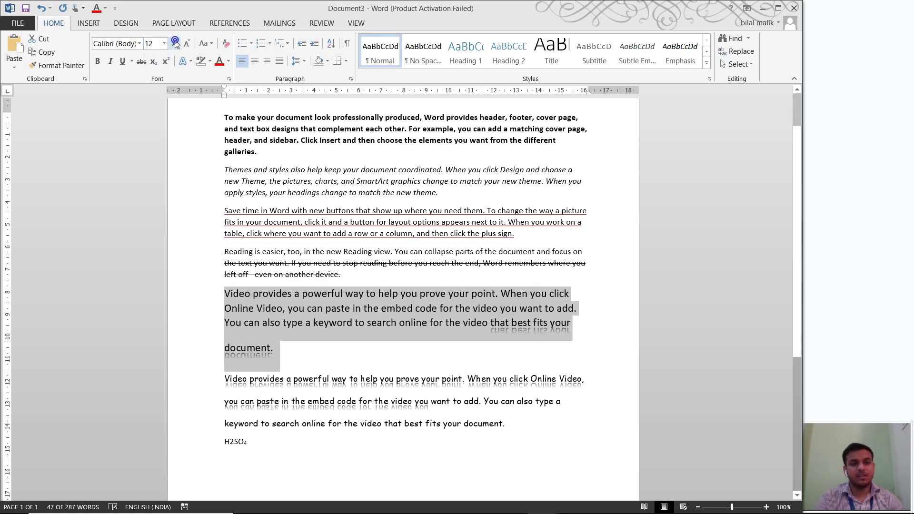
- Shrink the first "Video provides" paragraph's font size to 11 and grow it back to 14
click(187, 43)
click(187, 44)
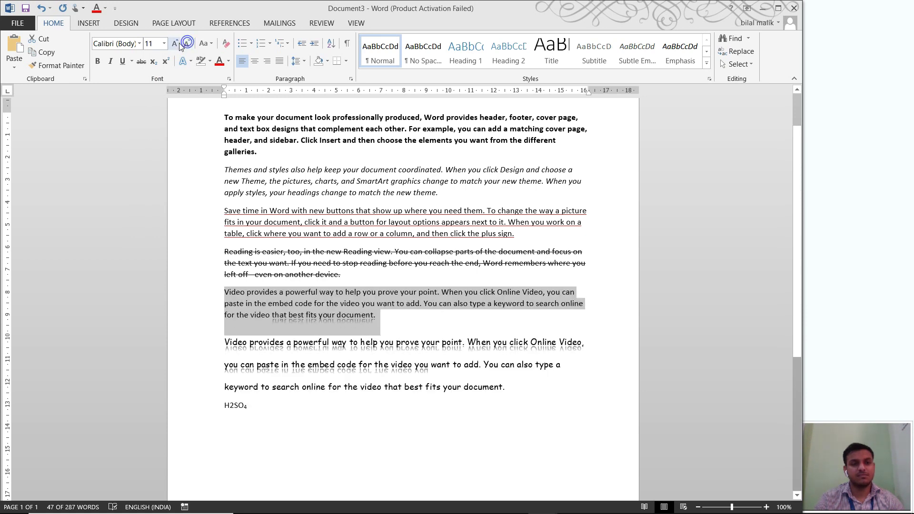
click(175, 43)
click(174, 44)
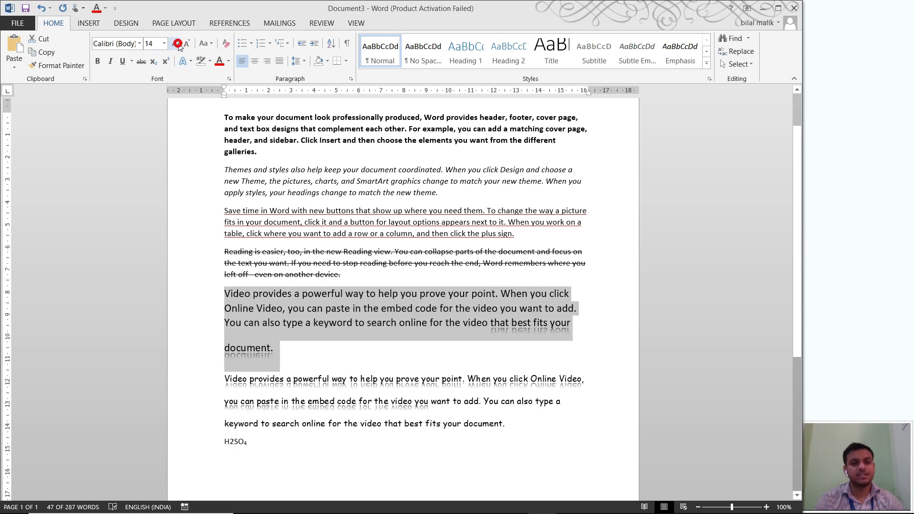
click(321, 332)
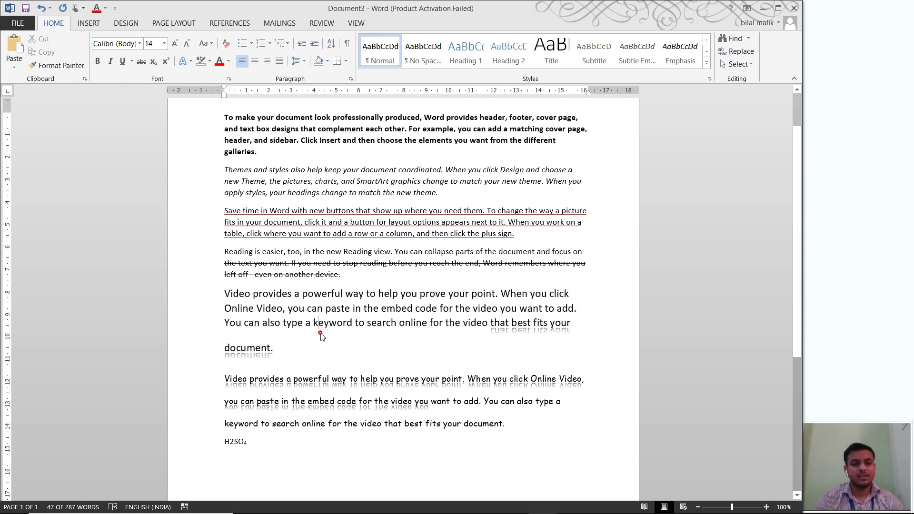
double_click(257, 308)
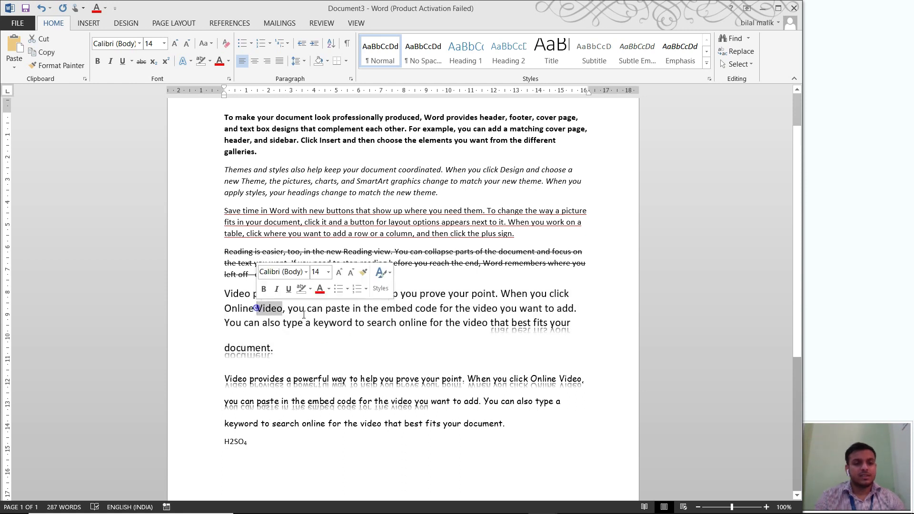
click(202, 44)
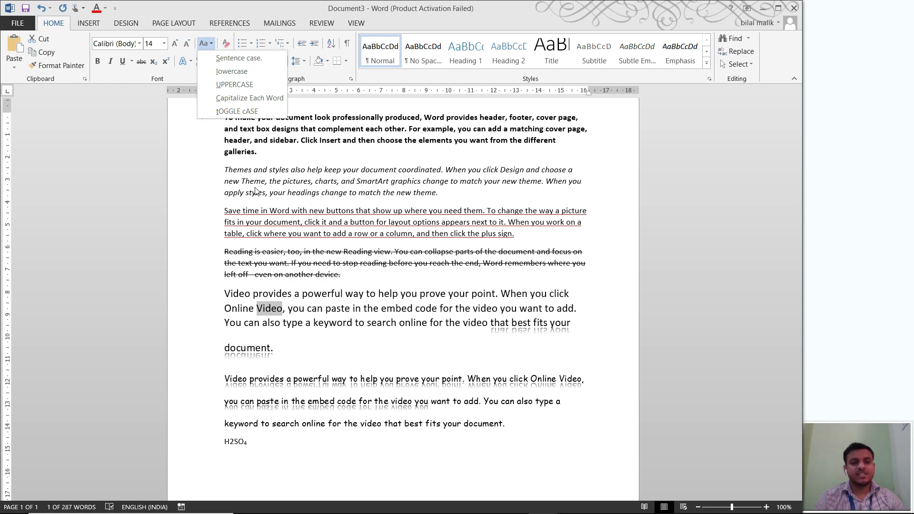
click(357, 327)
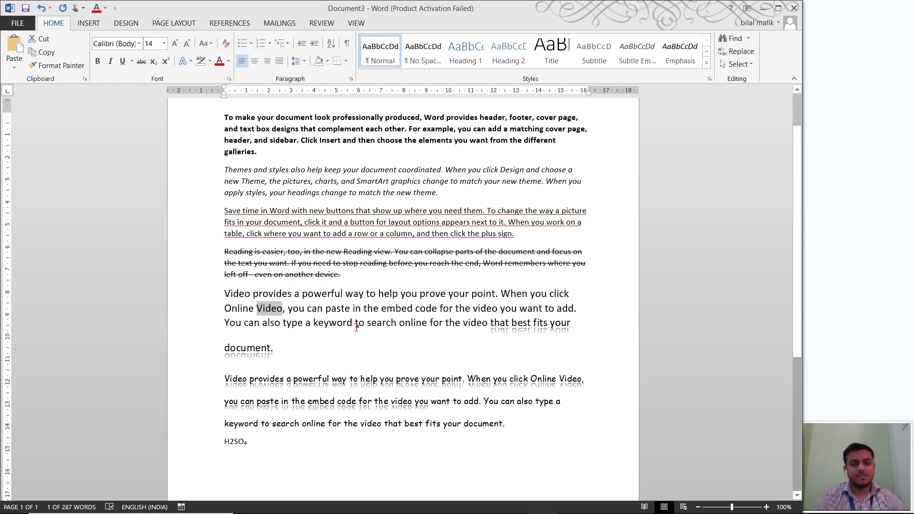
- Convert the whole first "Video provides" paragraph to UPPERCASE and switch it to Capitalize Each Word
triple_click(277, 355)
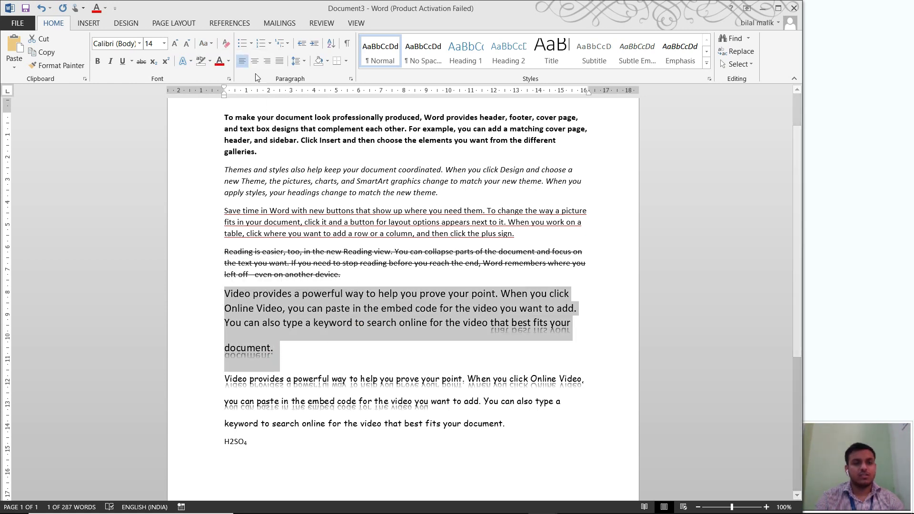
click(209, 44)
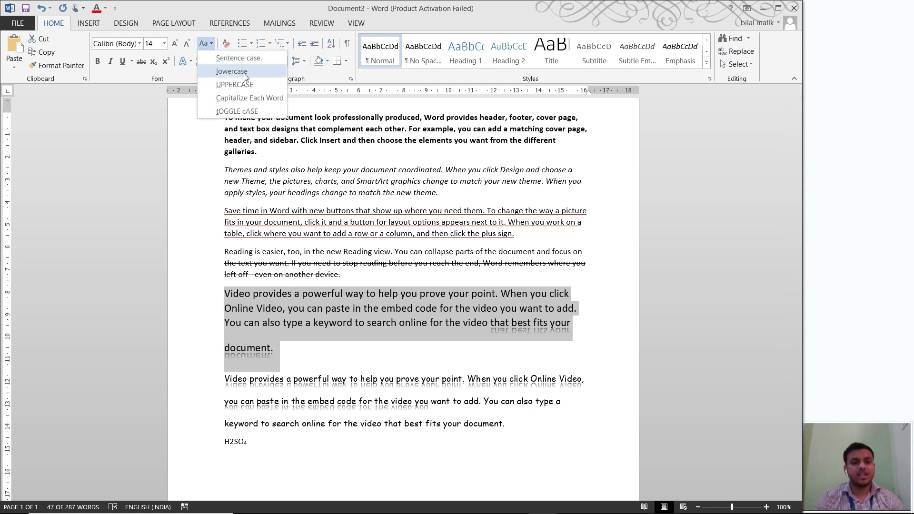
click(247, 84)
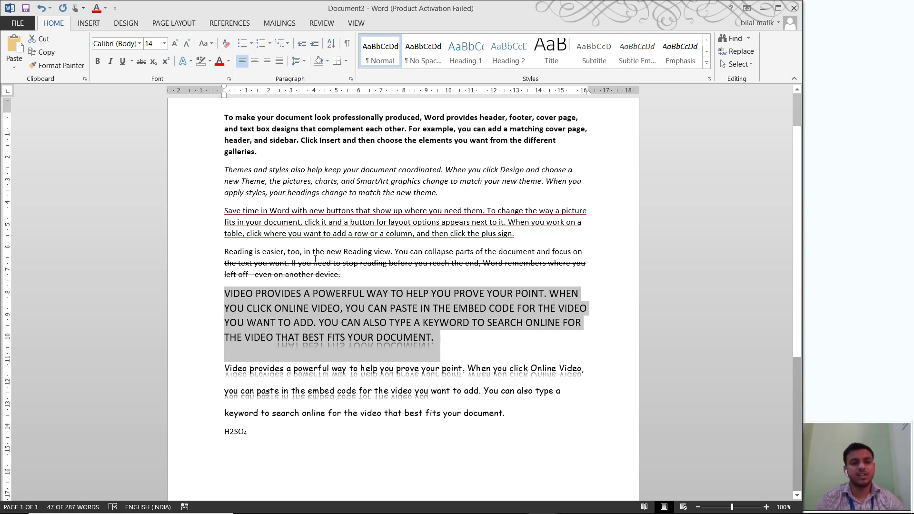
click(207, 43)
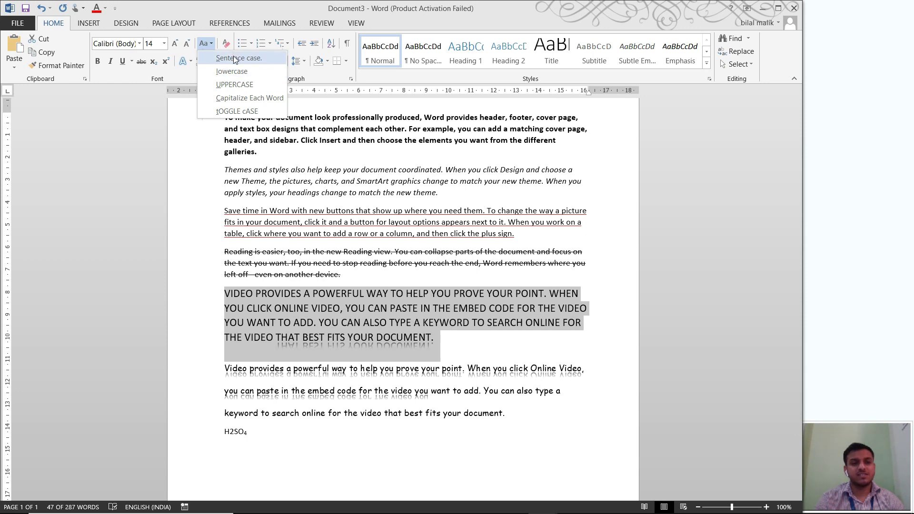
click(246, 98)
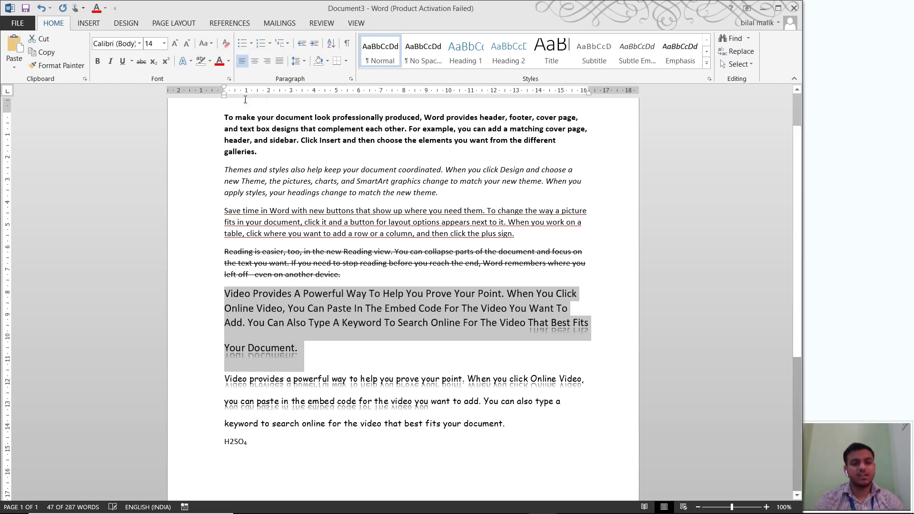
click(208, 44)
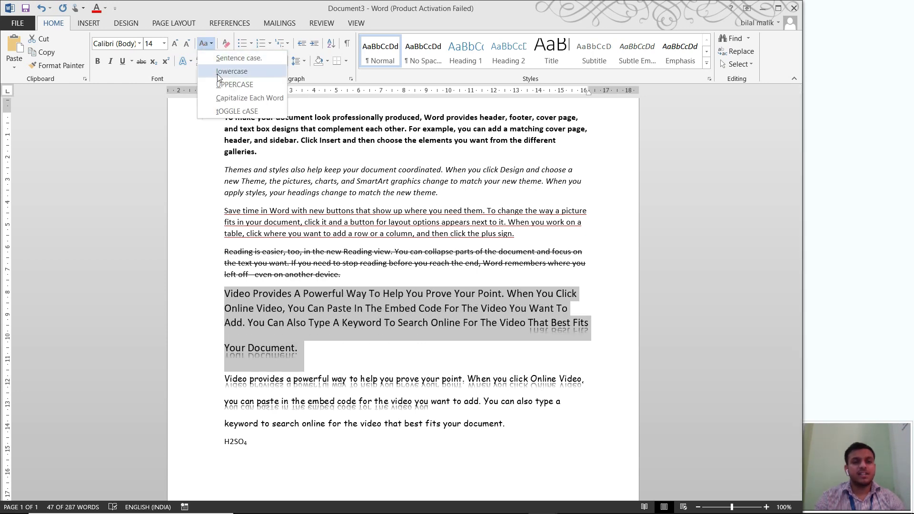
click(389, 243)
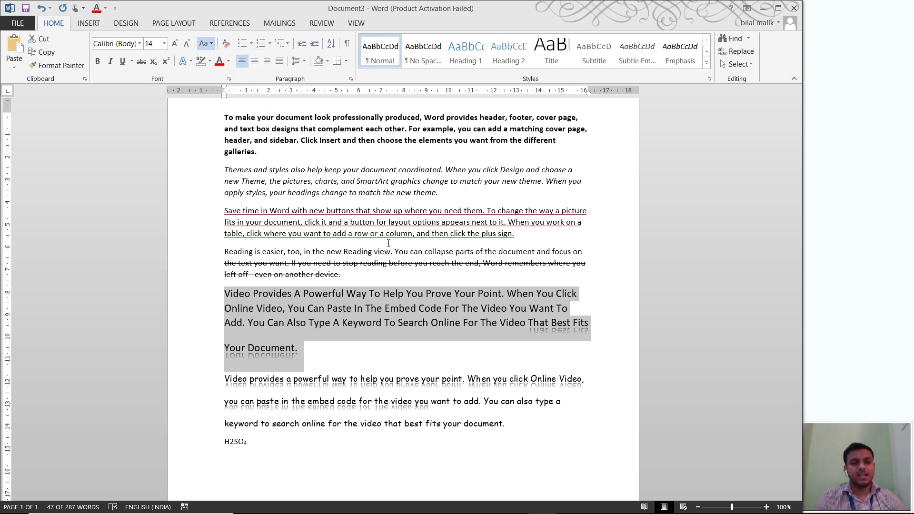
- Clear all formatting from the bold opening paragraph that starts with "To make your document"
drag(308, 161, 217, 121)
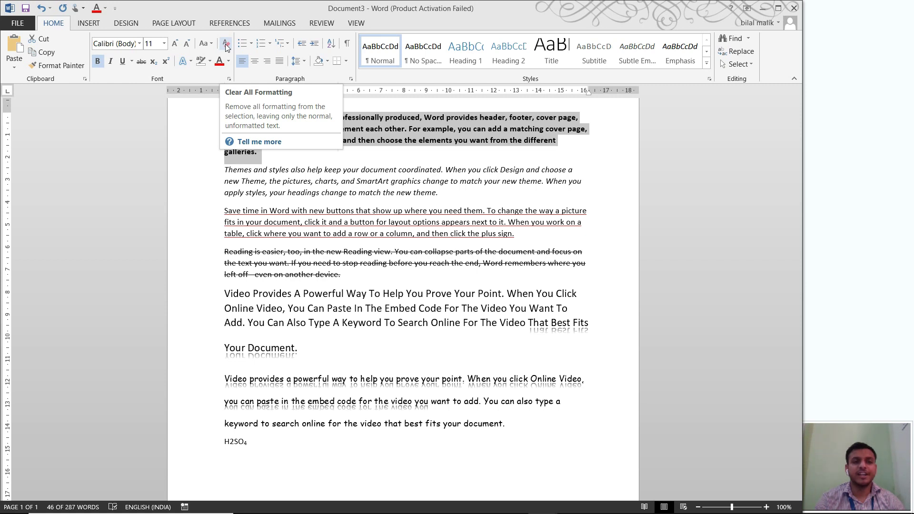
click(226, 47)
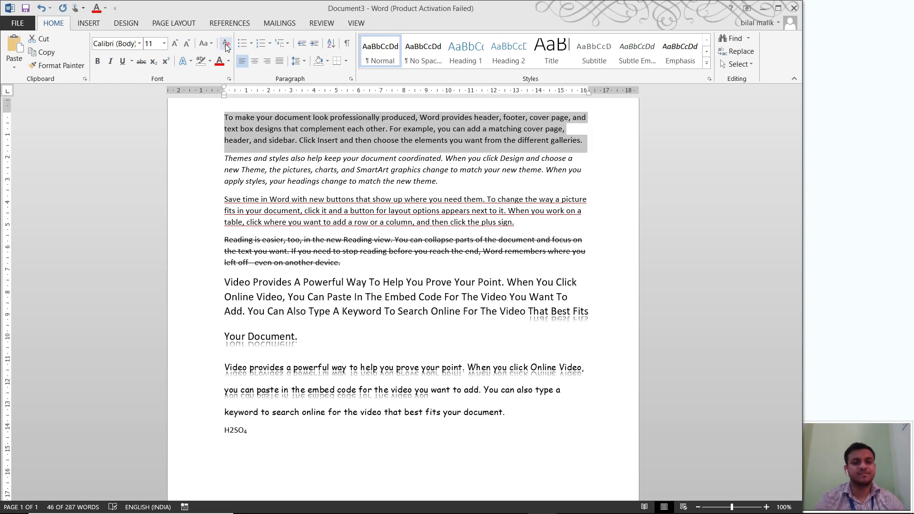
- Split the opening word "To" onto its own line and replace it with "CHAPTER1"
scroll(327, 372, down, 3)
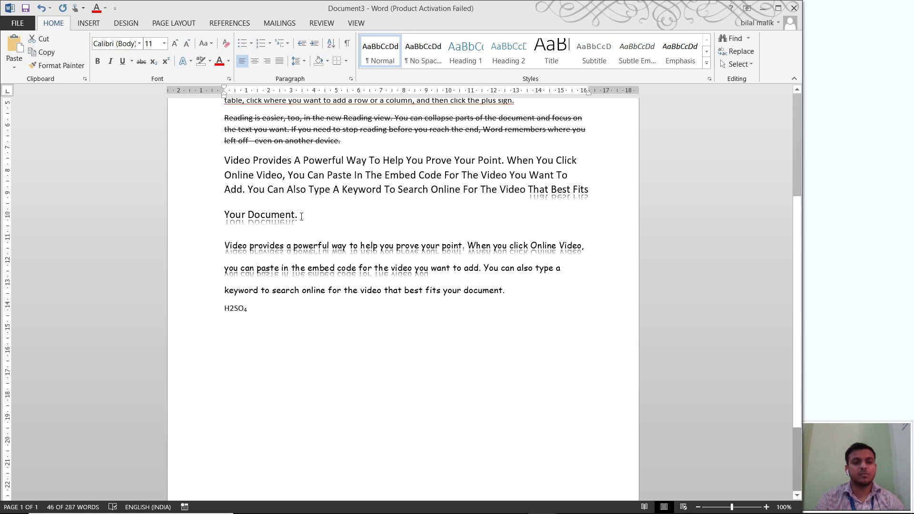
scroll(301, 216, up, 1)
scroll(267, 267, down, 2)
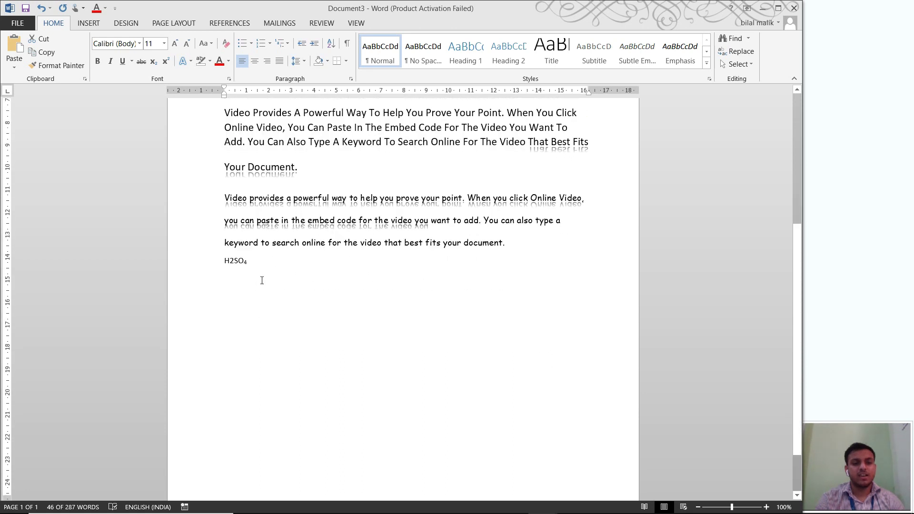
scroll(320, 231, up, 5)
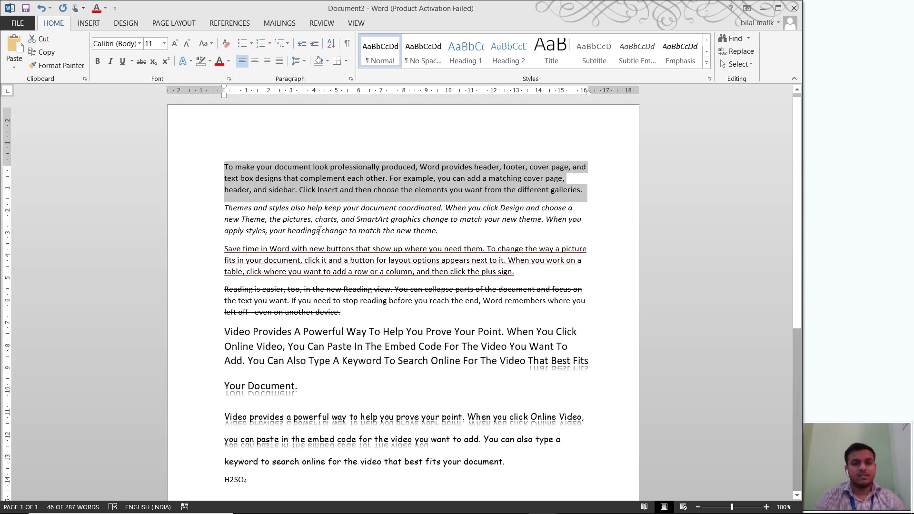
click(363, 170)
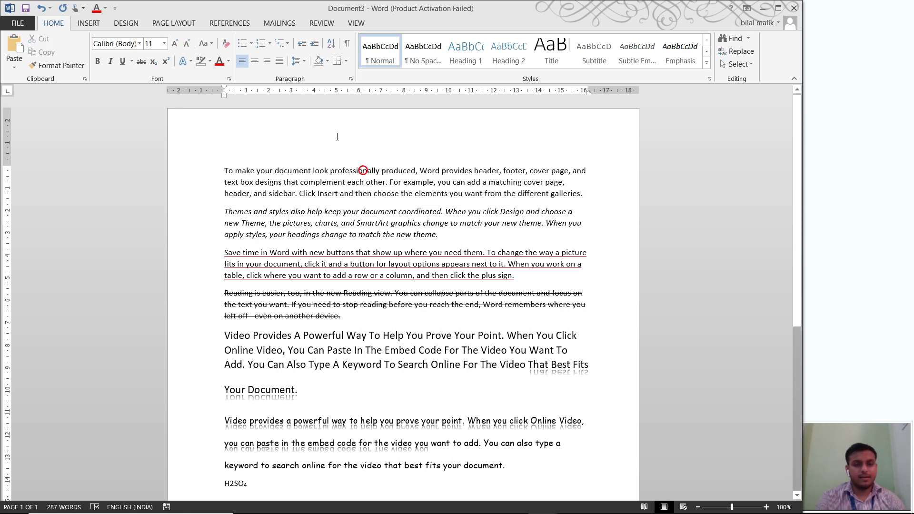
key(Return)
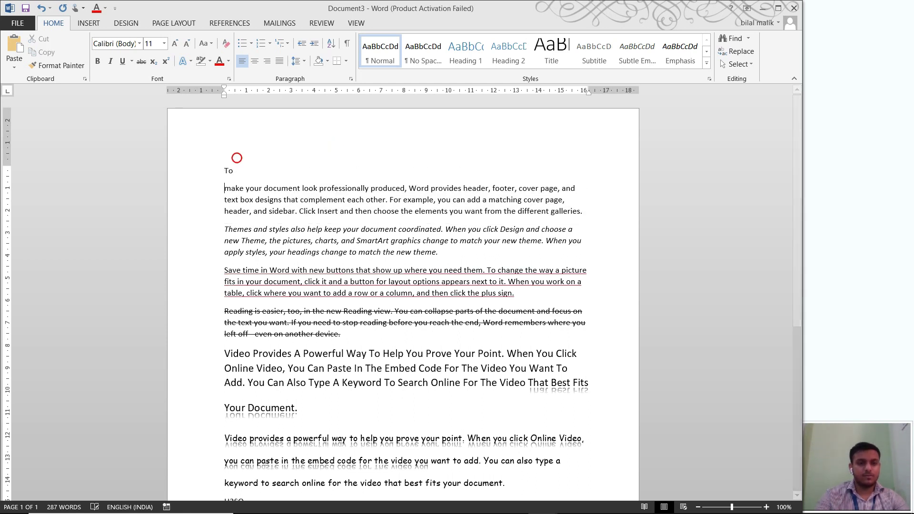
key(shift+Left)
key(shift+Left)
key(BackSpace)
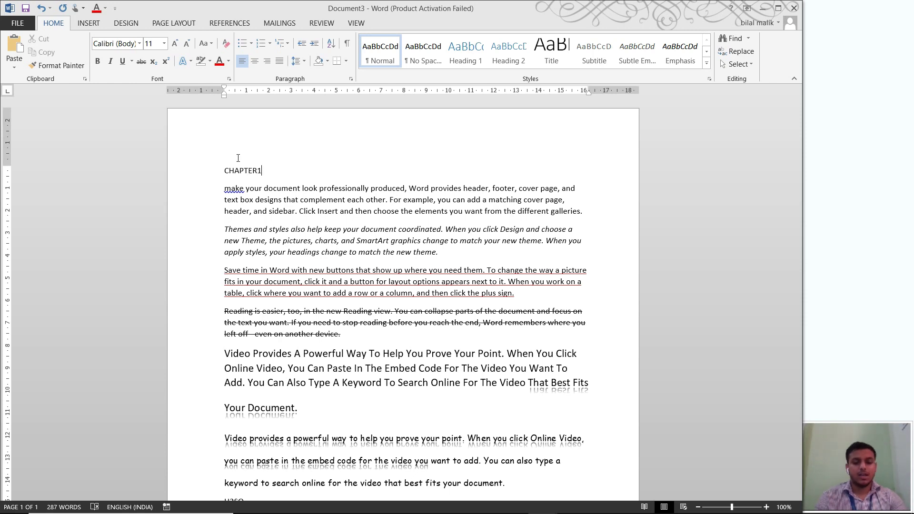
- Select the whole CHAPTER1 line, centre it and switch it to right alignment
key(shift+Left)
key(shift+Left)
key(shift+Left)
key(shift+Left)
key(shift+Left)
key(shift+Left)
key(shift+Left)
key(shift+Left)
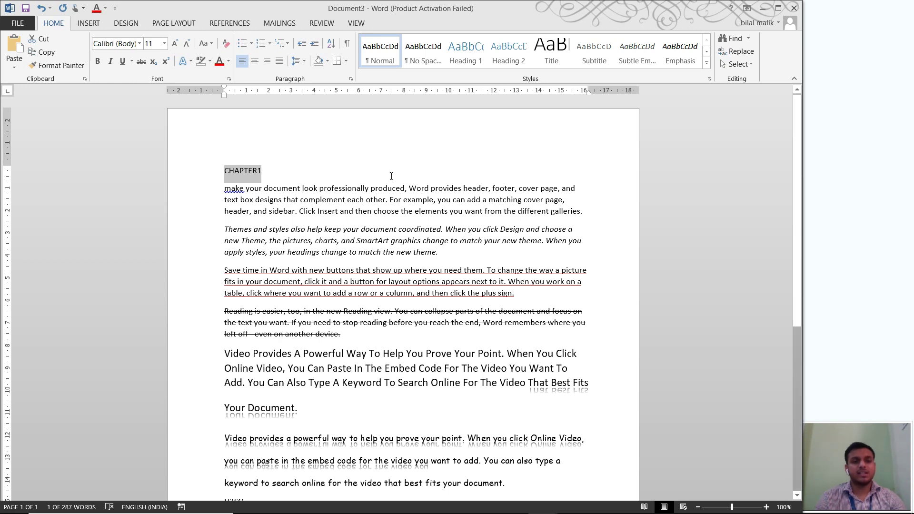
click(255, 63)
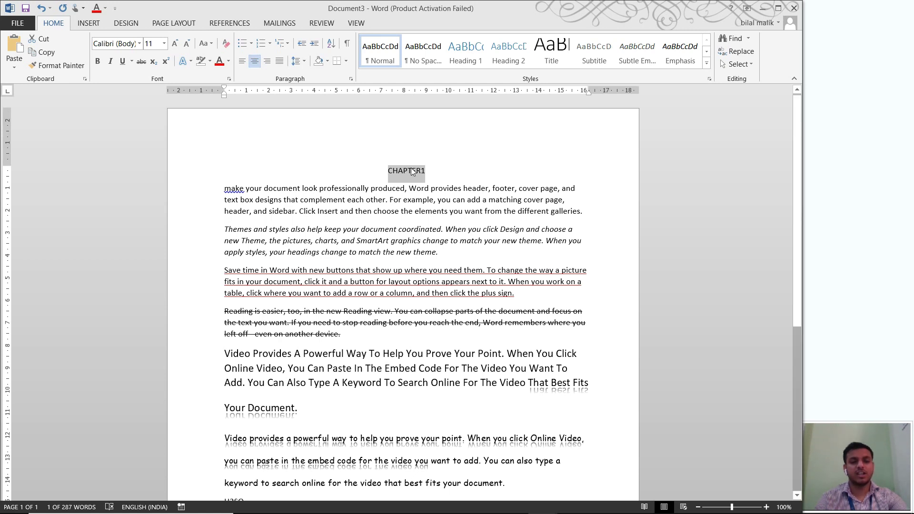
click(267, 61)
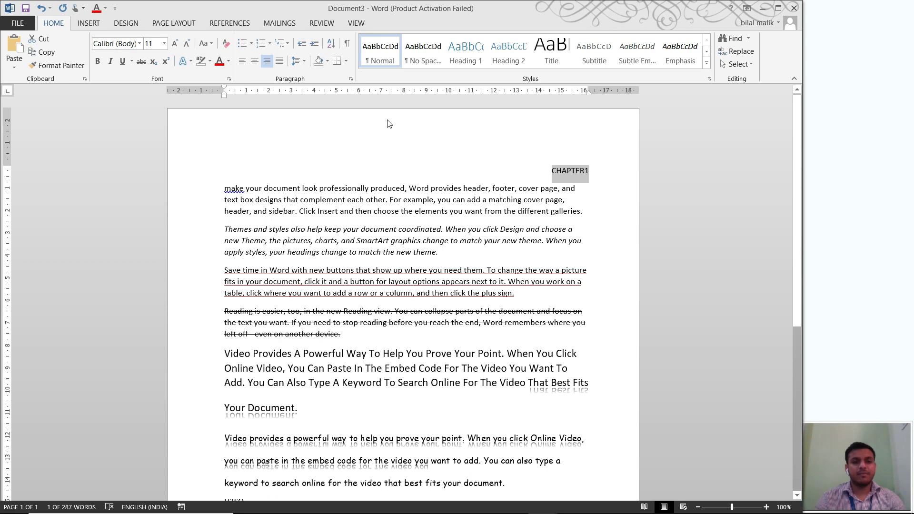
- Switch the CHAPTER1 line between left, right and centred alignment, finishing with right alignment
click(265, 61)
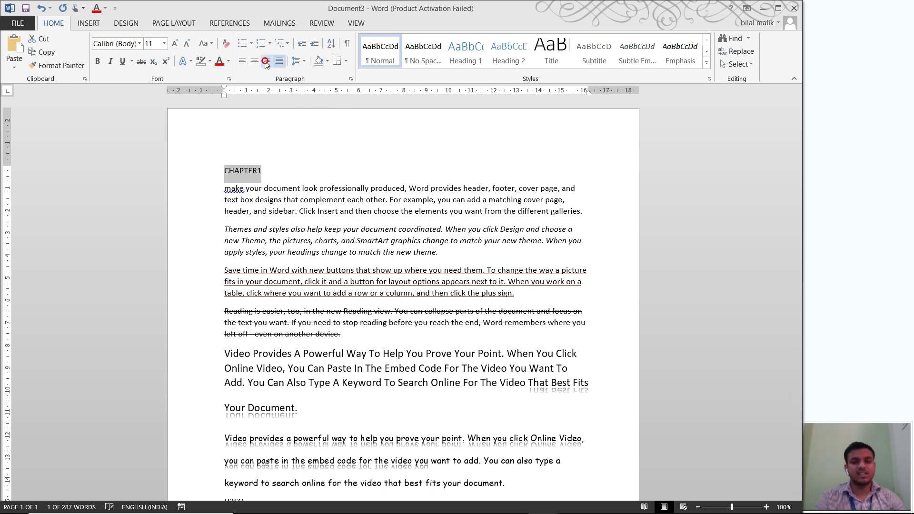
click(266, 61)
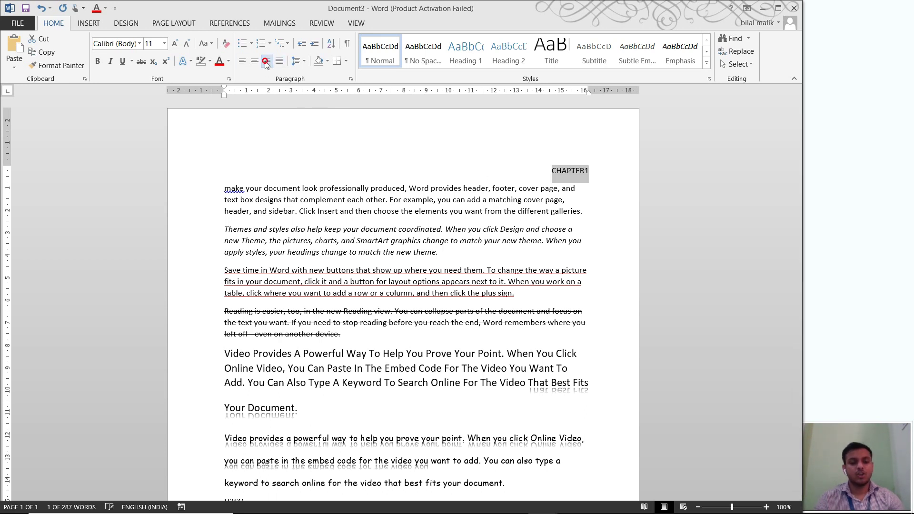
click(265, 63)
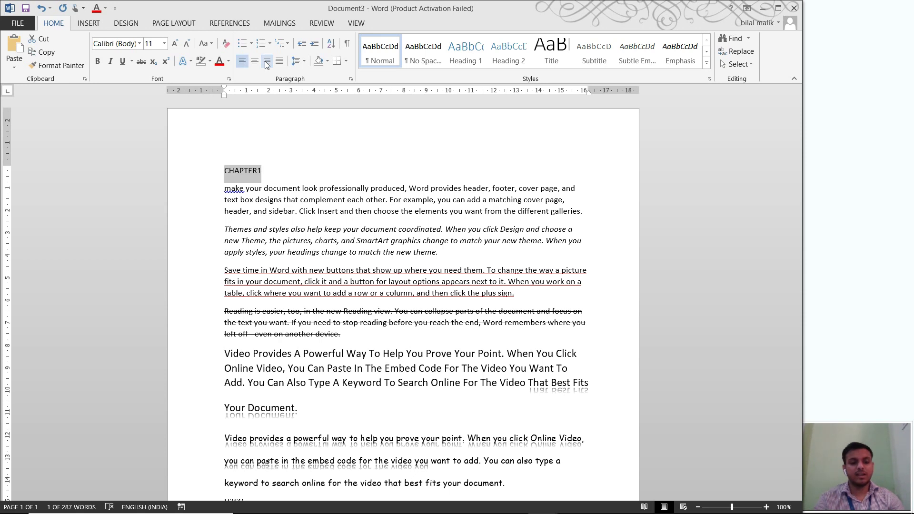
key(ctrl+e)
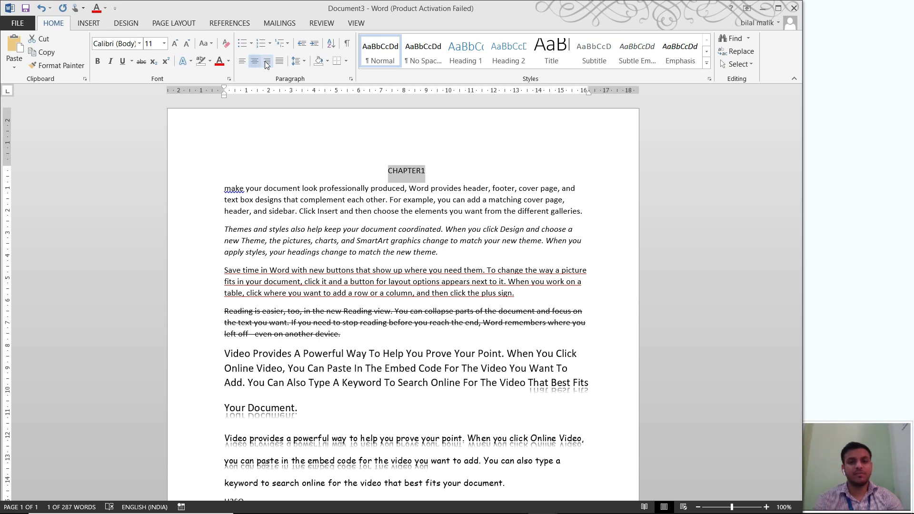
click(267, 62)
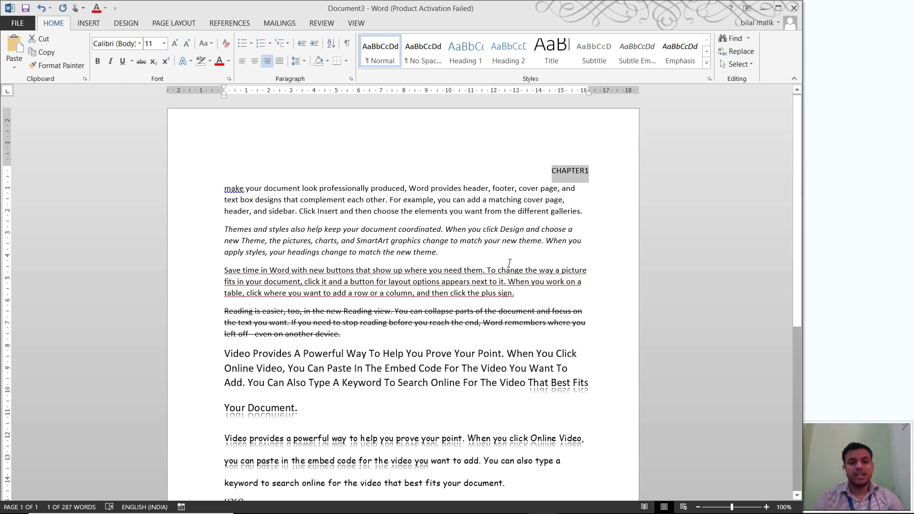
- Cycle the italic "Themes and styles" paragraph through centred and right alignment and back to left alignment
drag(453, 259, 229, 233)
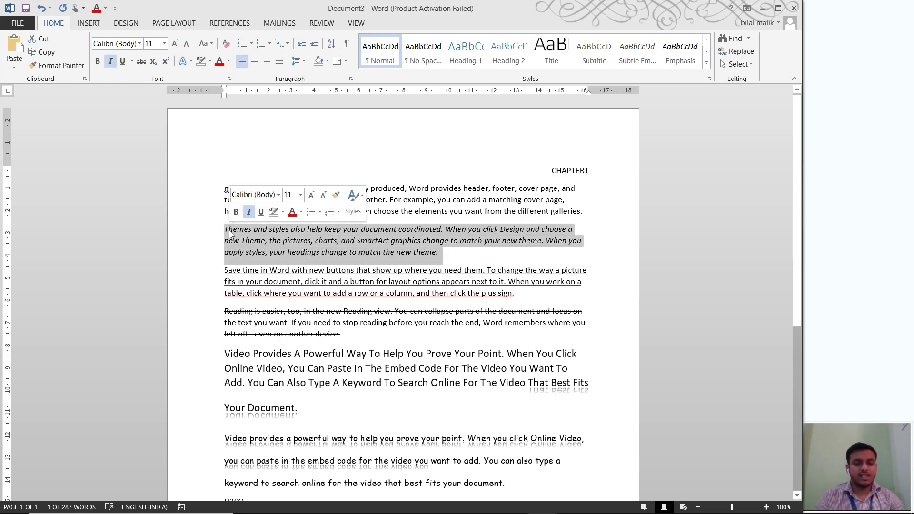
key(ctrl+e)
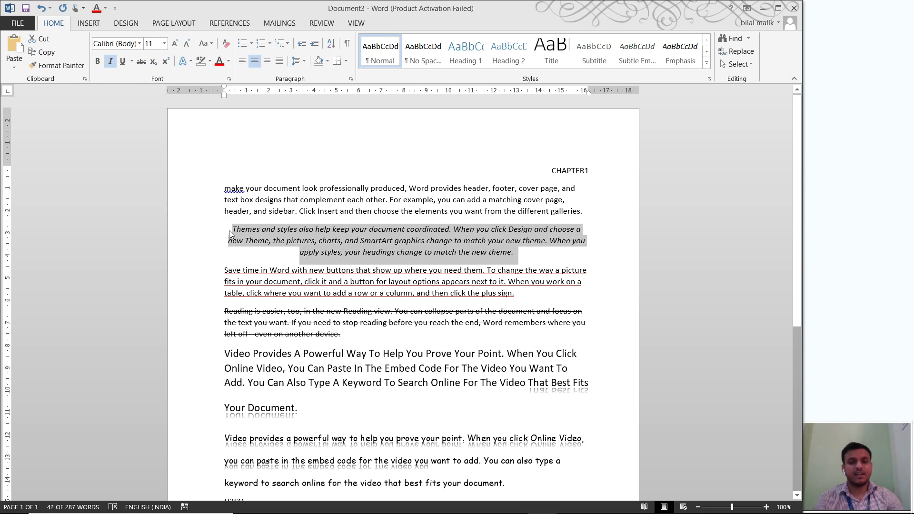
key(ctrl+r)
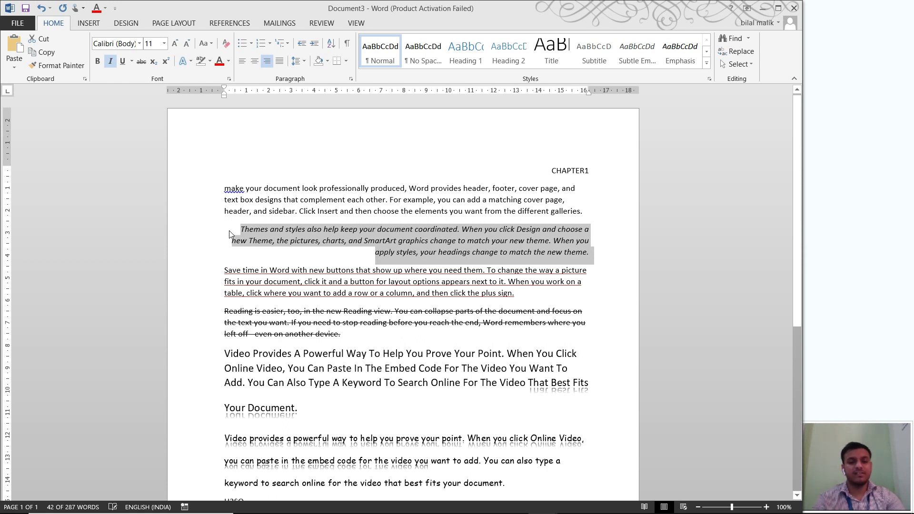
key(ctrl+l)
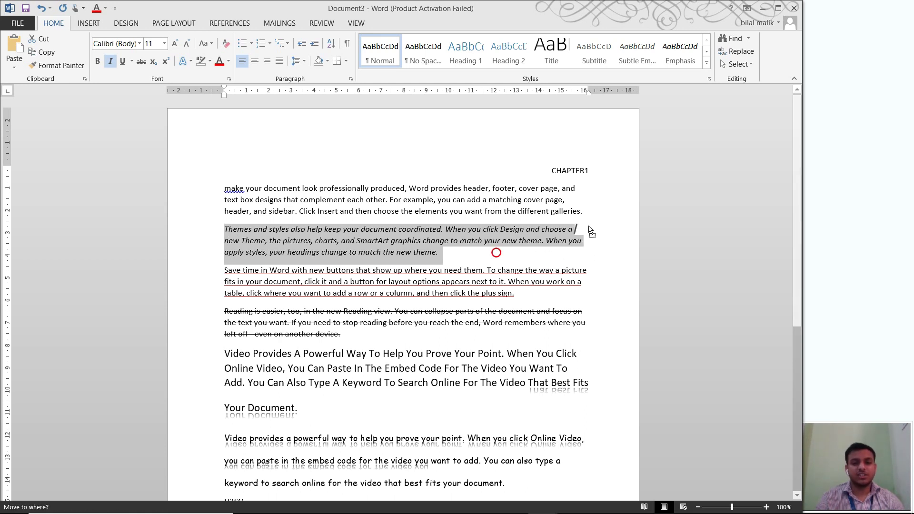
- Move the italic "Themes and styles" text to the end of the paragraph above it and justify the merged paragraph
drag(498, 257, 586, 211)
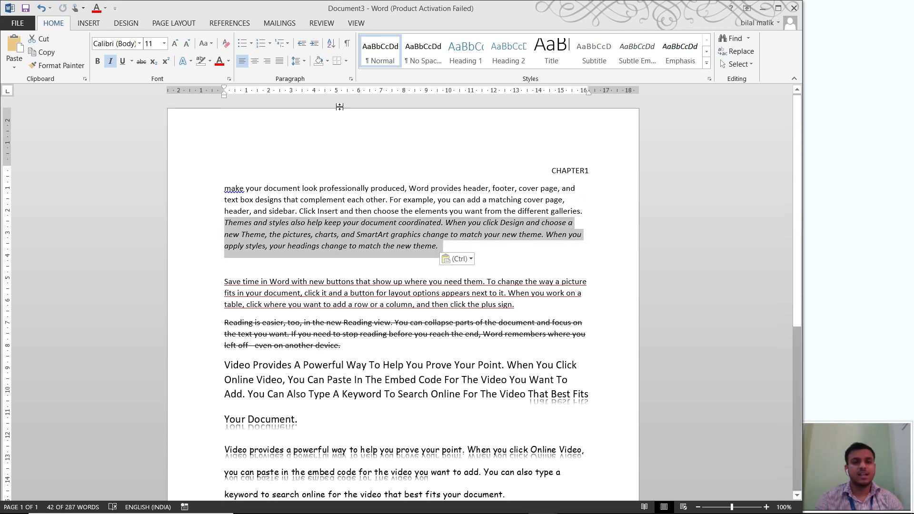
click(280, 61)
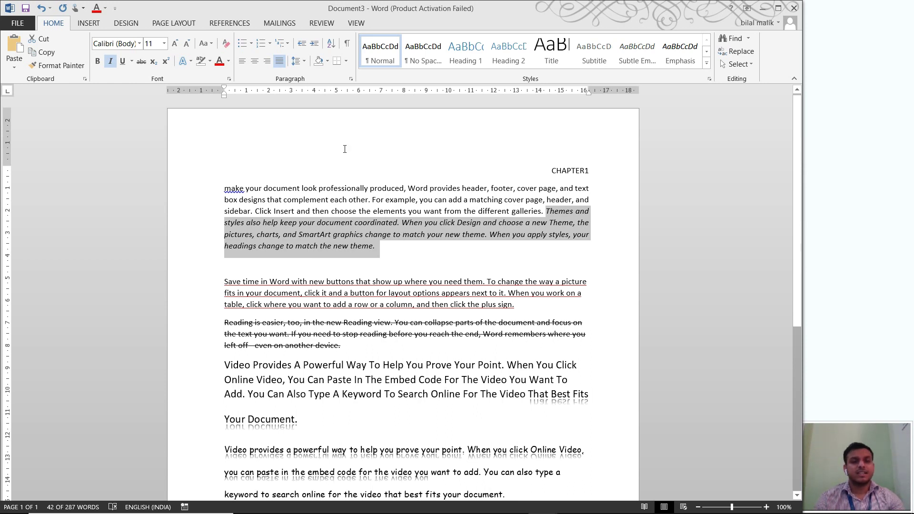
- Try to set Multiple line spacing at 7.5 for the CHAPTER1 line and the justified paragraph below it
click(377, 247)
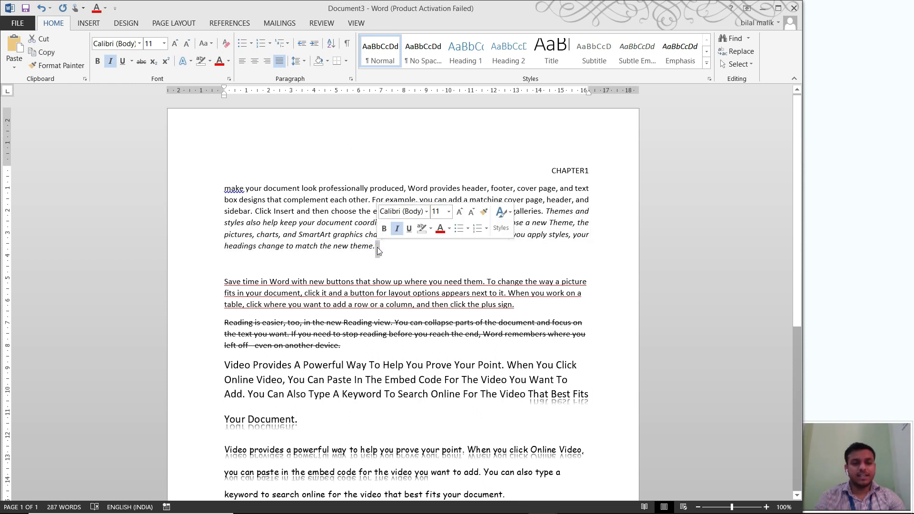
drag(379, 247, 548, 170)
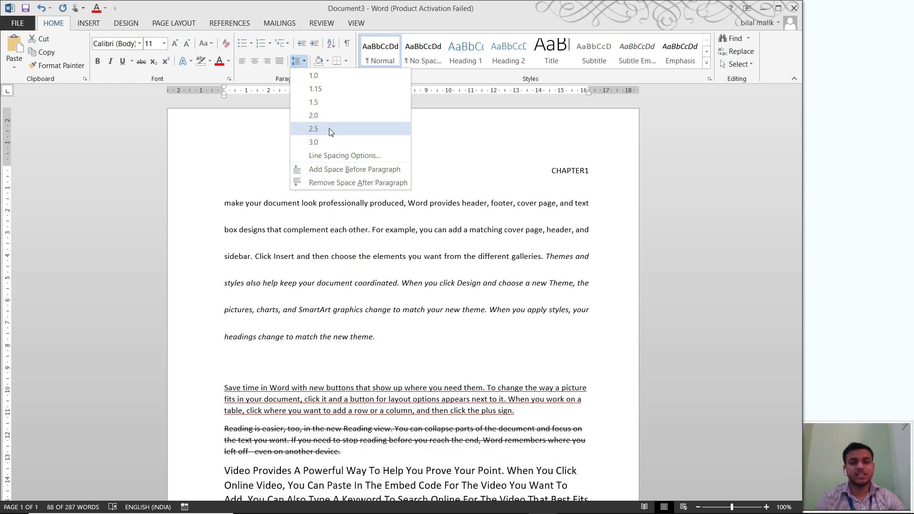
click(336, 155)
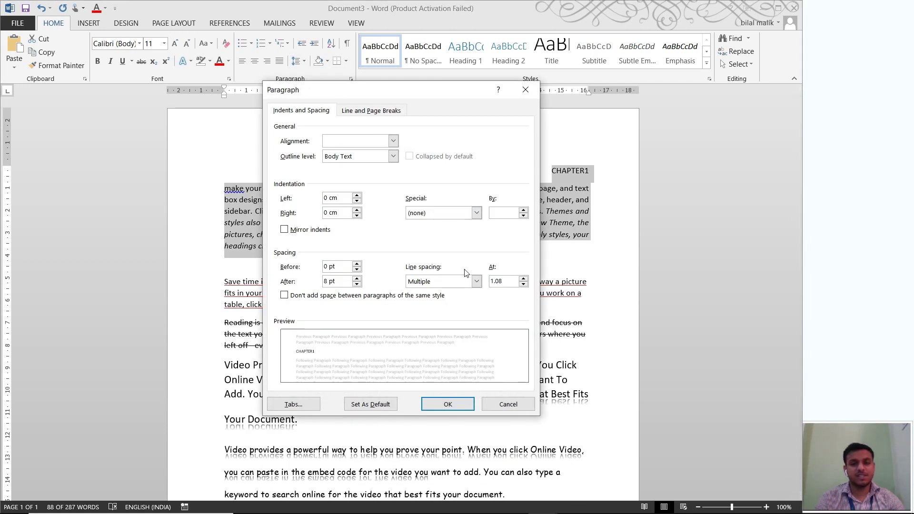
text(6)
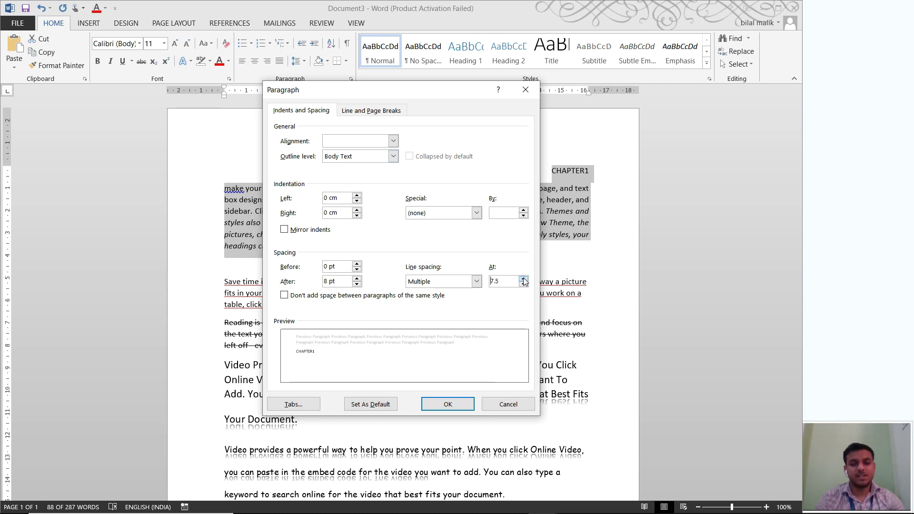
click(495, 404)
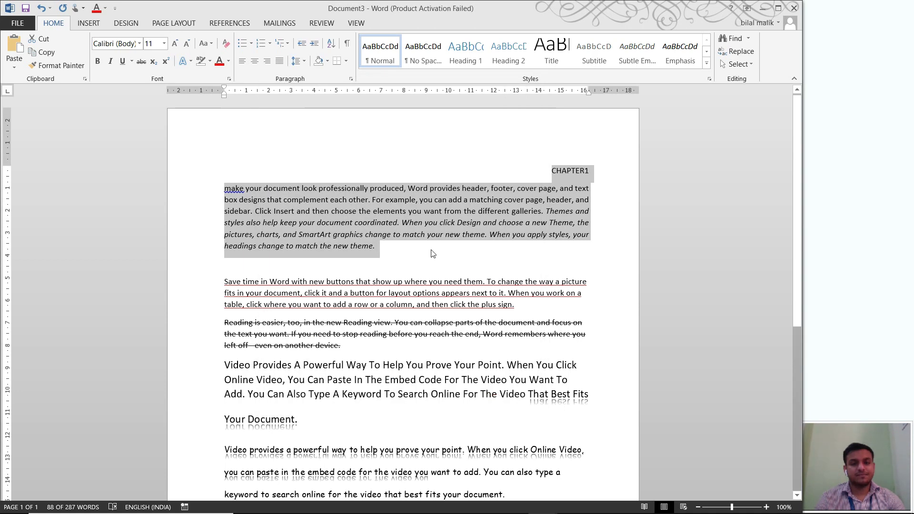
- Remove the space after the paragraphs from "make your document" through "Your Document."
click(300, 62)
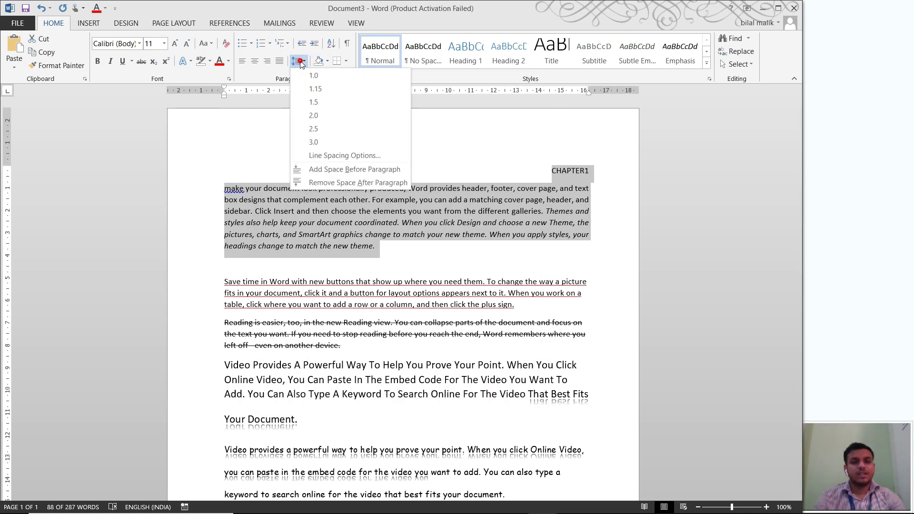
click(346, 415)
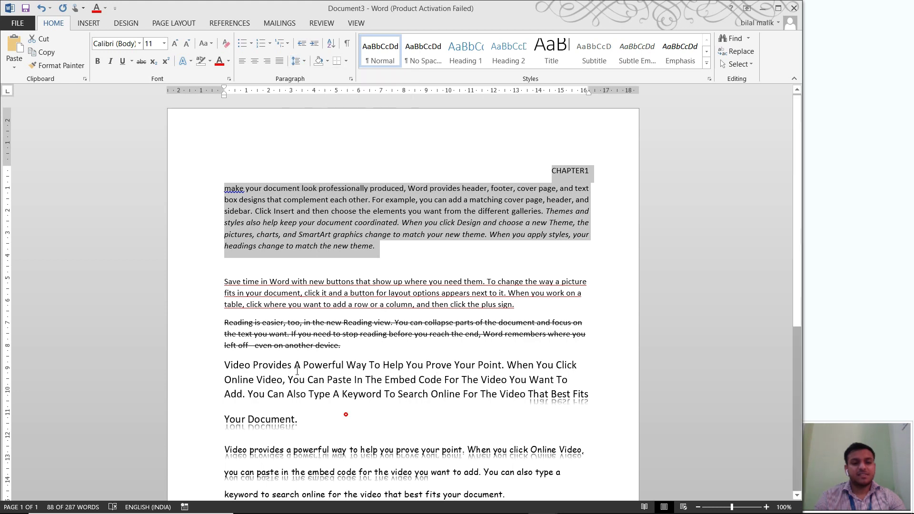
click(223, 189)
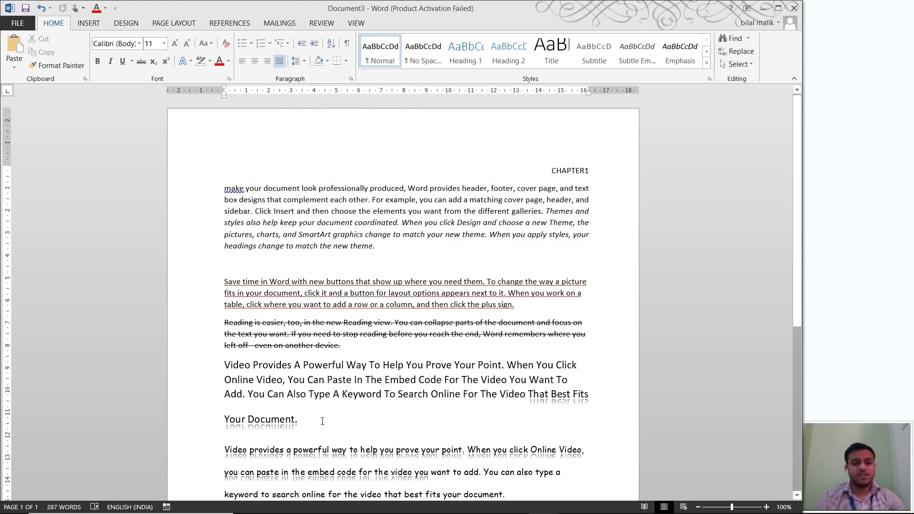
drag(323, 421, 224, 189)
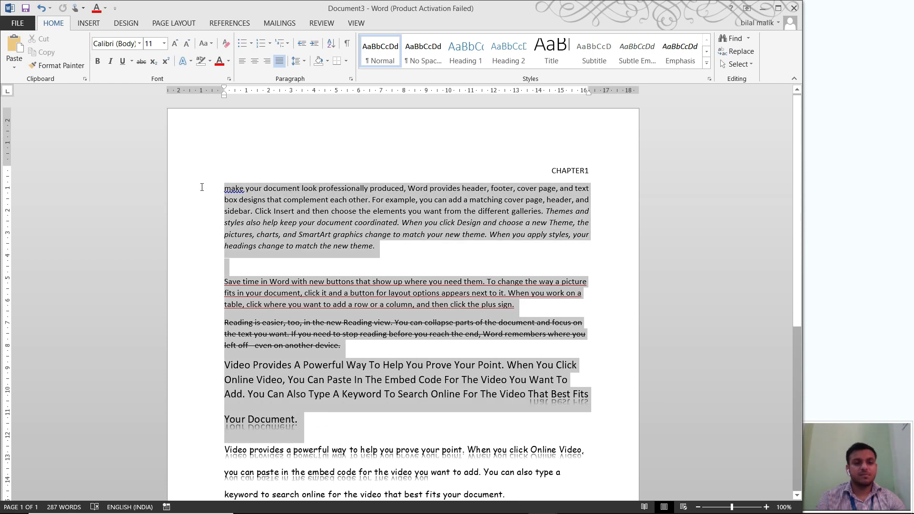
click(300, 59)
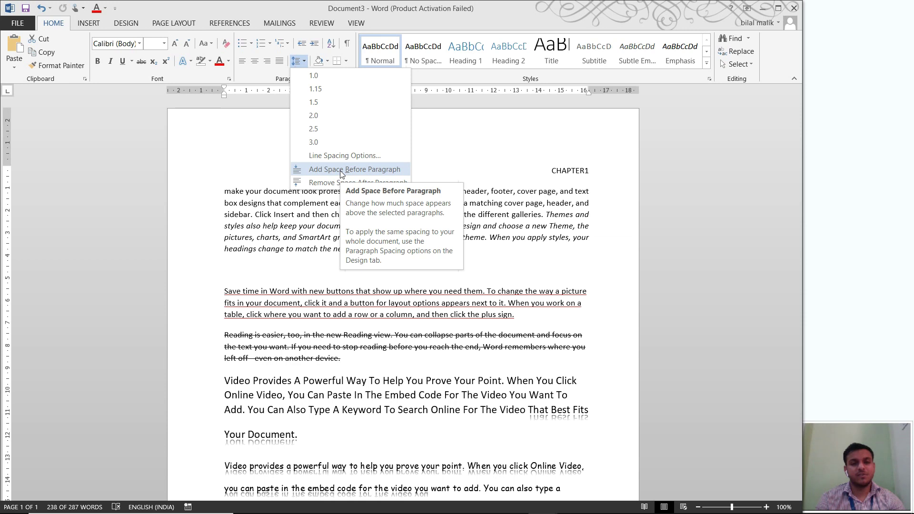
click(339, 183)
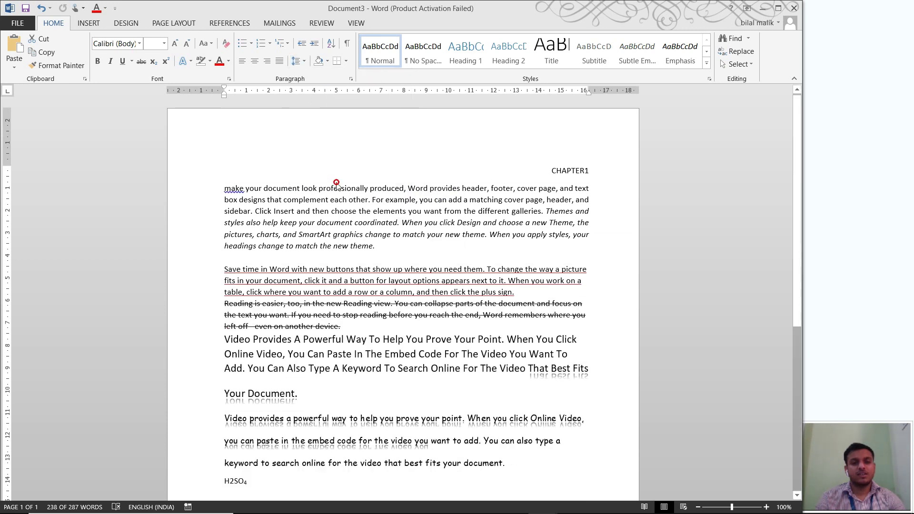
- Add space after the selected paragraphs again and remove it once more
click(299, 60)
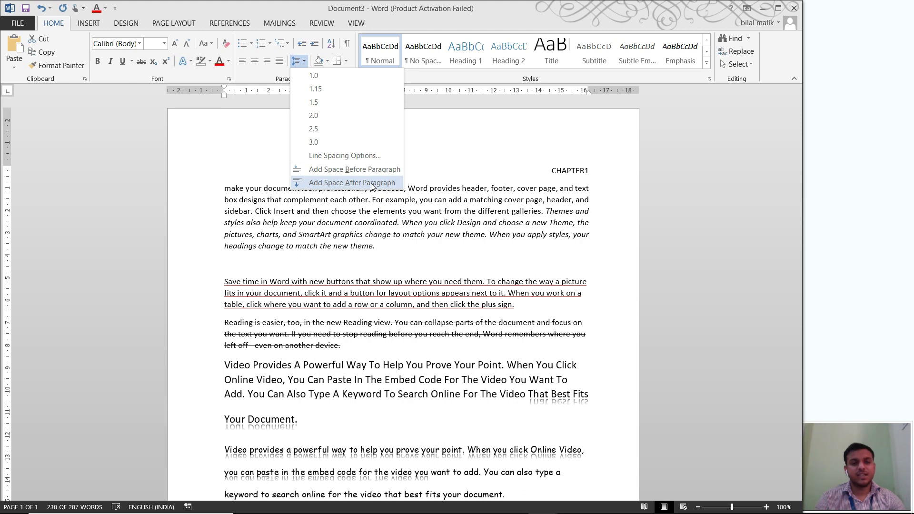
click(372, 184)
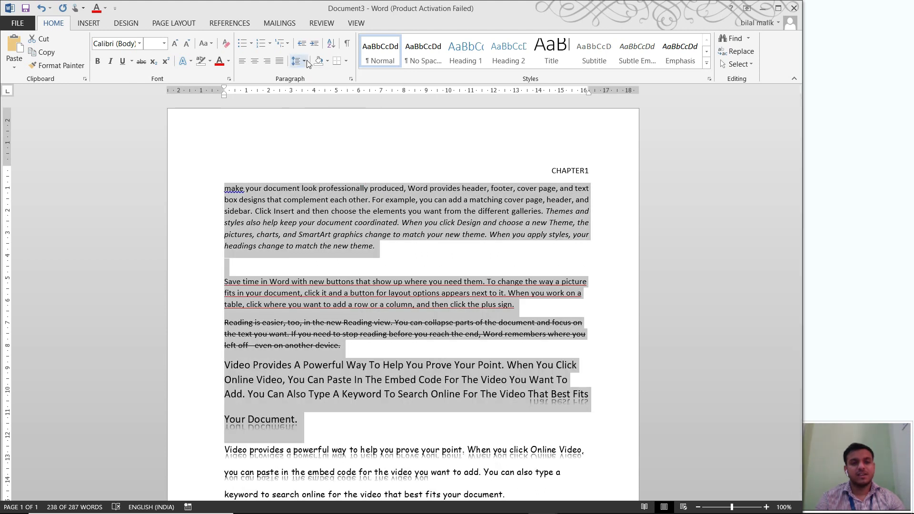
click(307, 62)
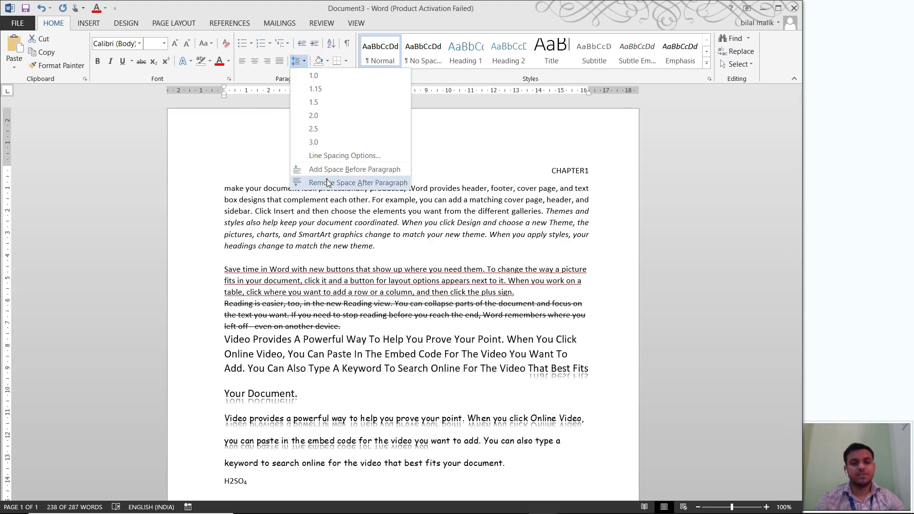
click(327, 183)
click(314, 131)
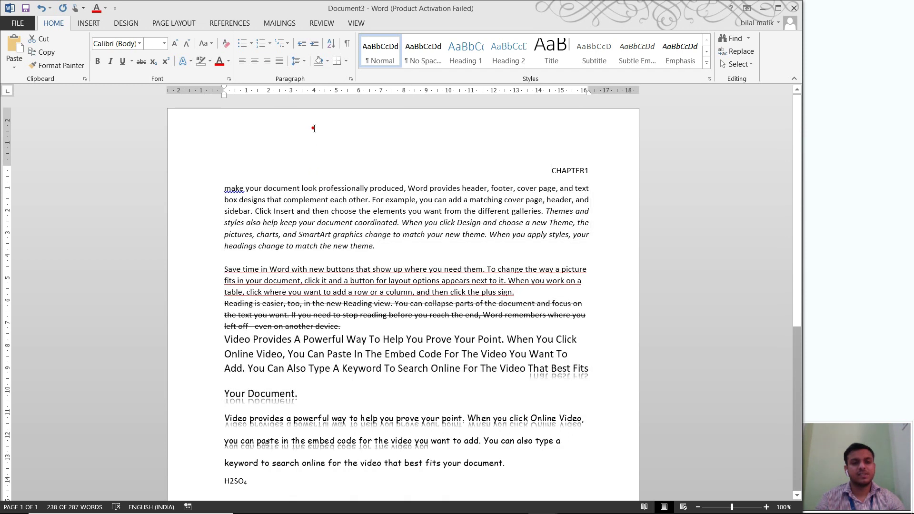
- Shade the justified paragraph below CHAPTER1 with the standard orange colour
drag(381, 244, 224, 188)
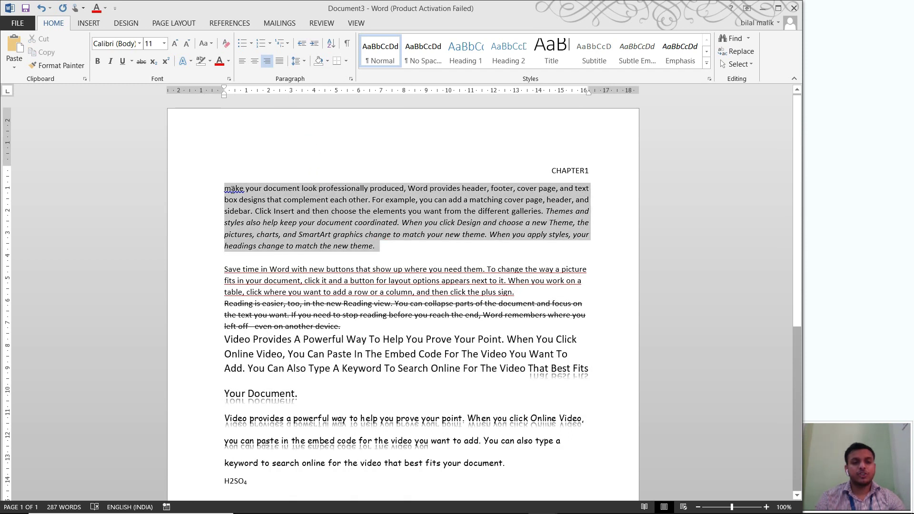
click(326, 64)
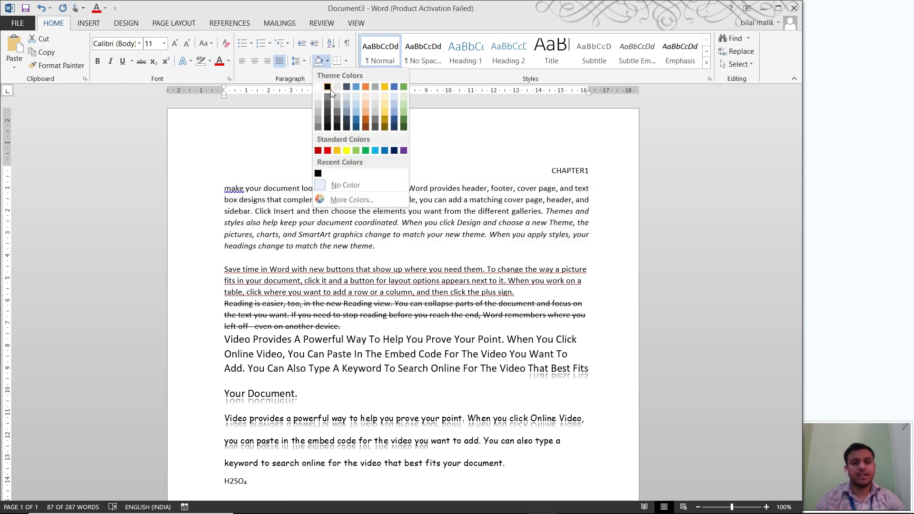
click(336, 151)
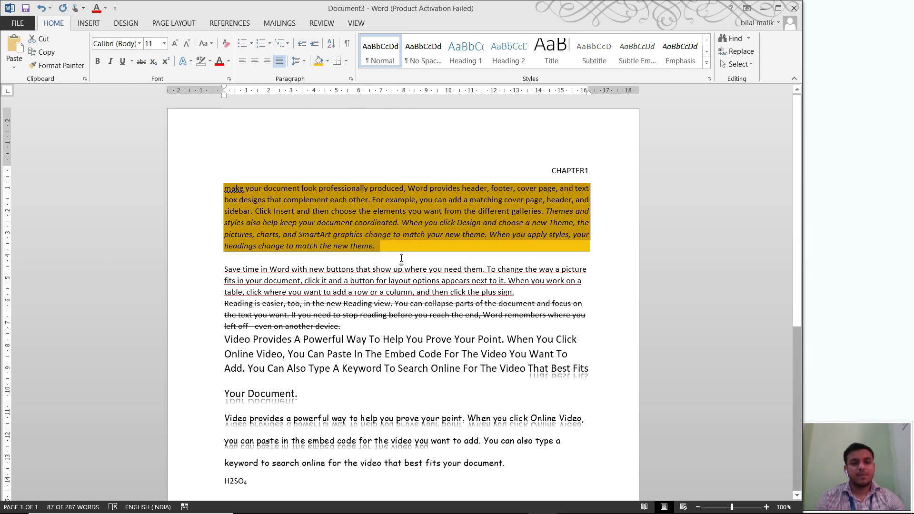
- Apply outside borders to the orange-shaded paragraph
mouse_move(401, 259)
mouse_down()
mouse_move(263, 190)
mouse_move(232, 187)
mouse_up()
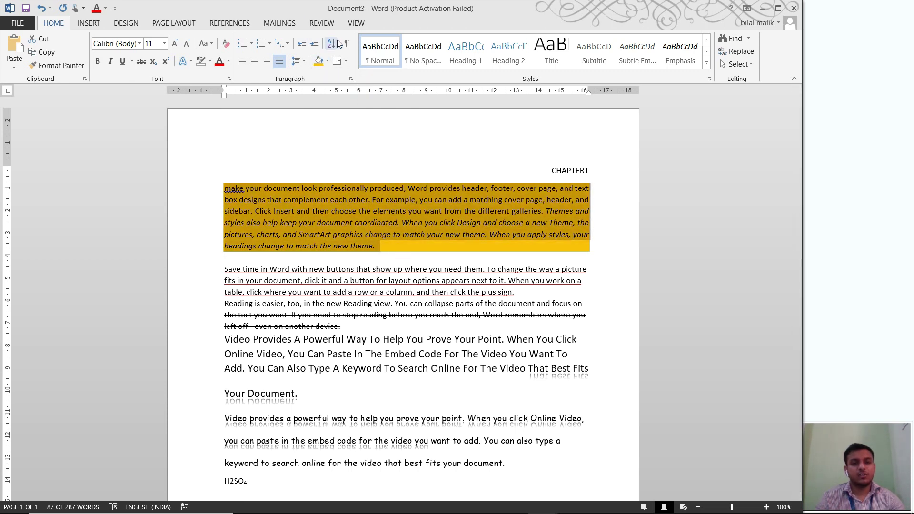
click(346, 60)
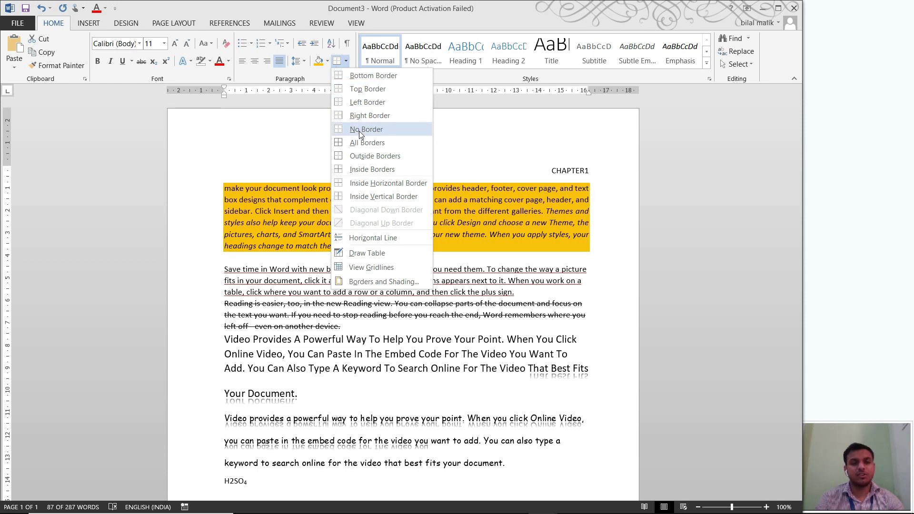
click(367, 156)
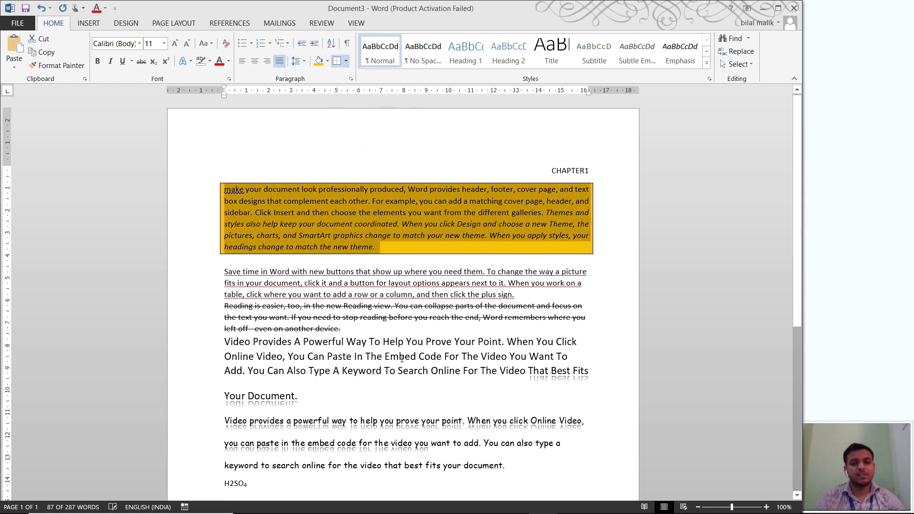
click(401, 358)
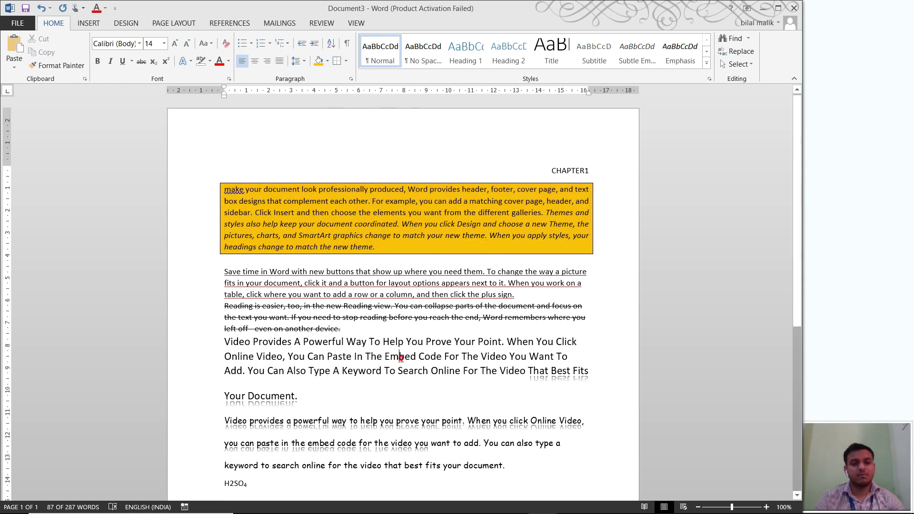
- Remove all borders from the orange-shaded paragraph
triple_click(381, 247)
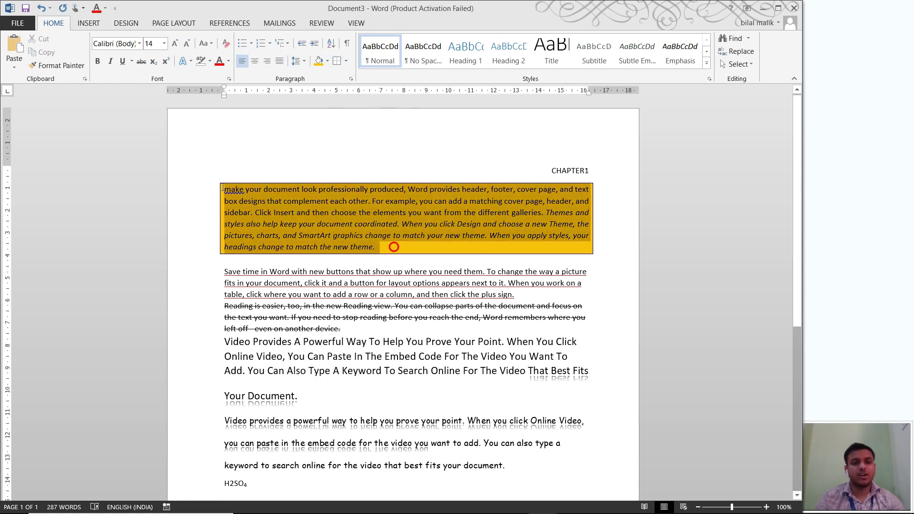
click(346, 60)
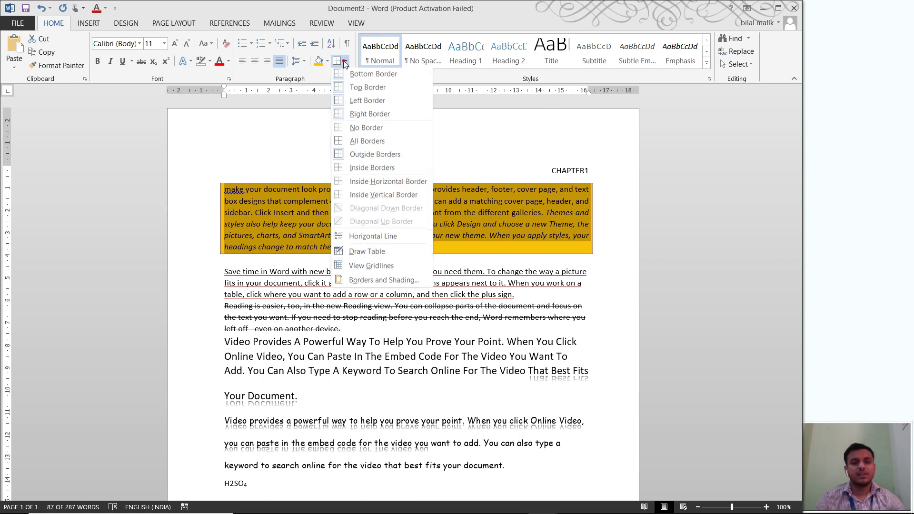
click(352, 129)
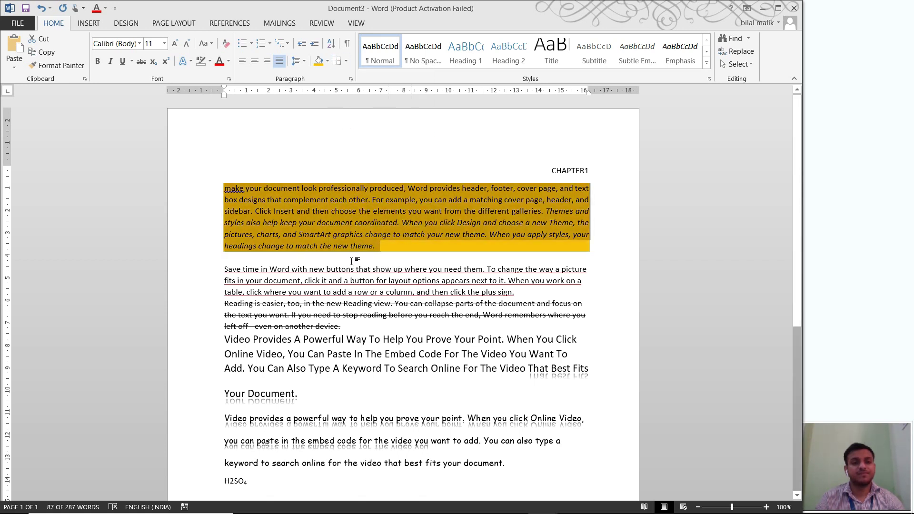
click(343, 279)
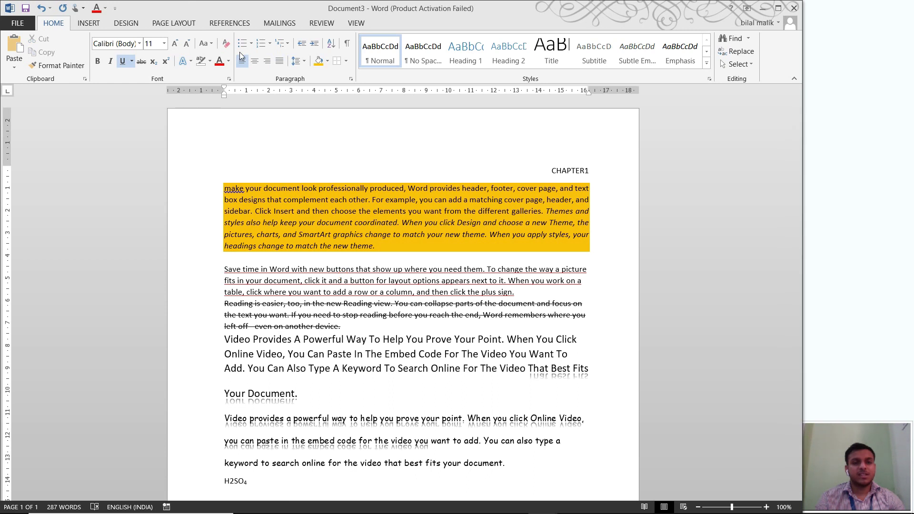
- Start a bulleted list on a new line below H2SO4 and change its bullet style to the arrowhead
scroll(321, 251, down, 5)
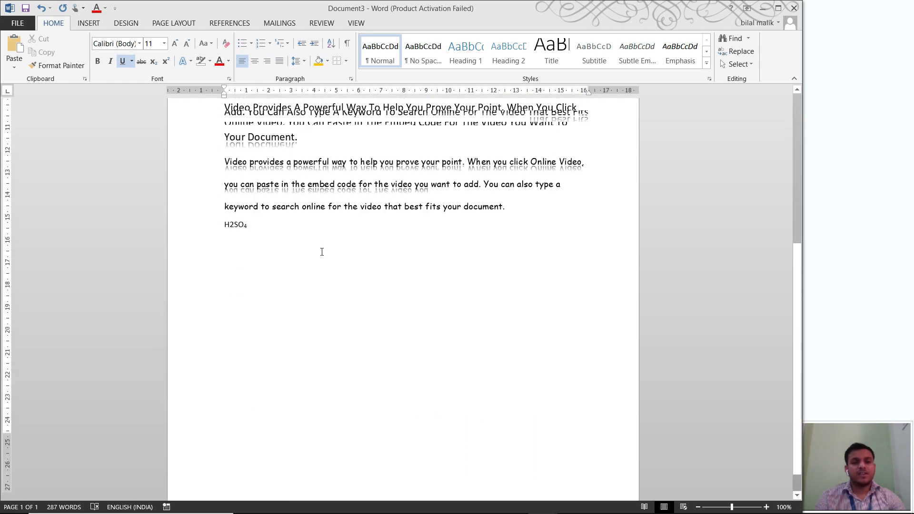
click(245, 48)
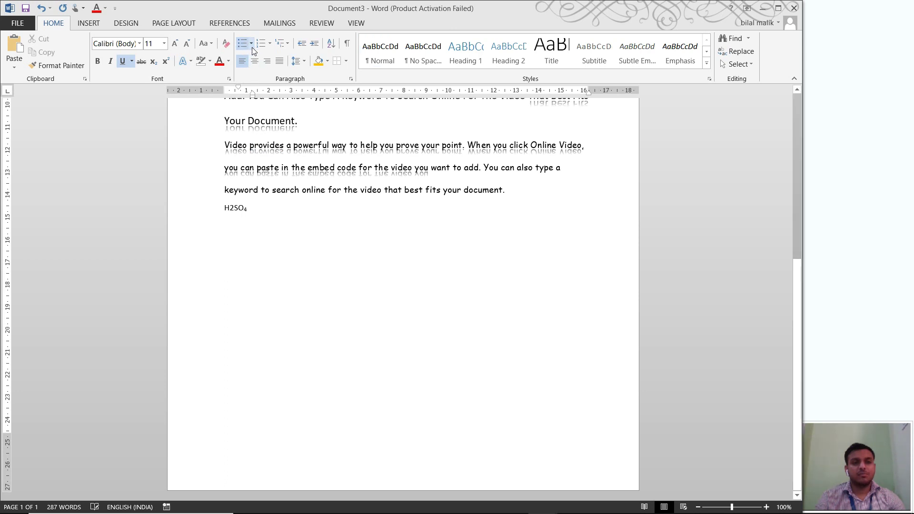
click(256, 266)
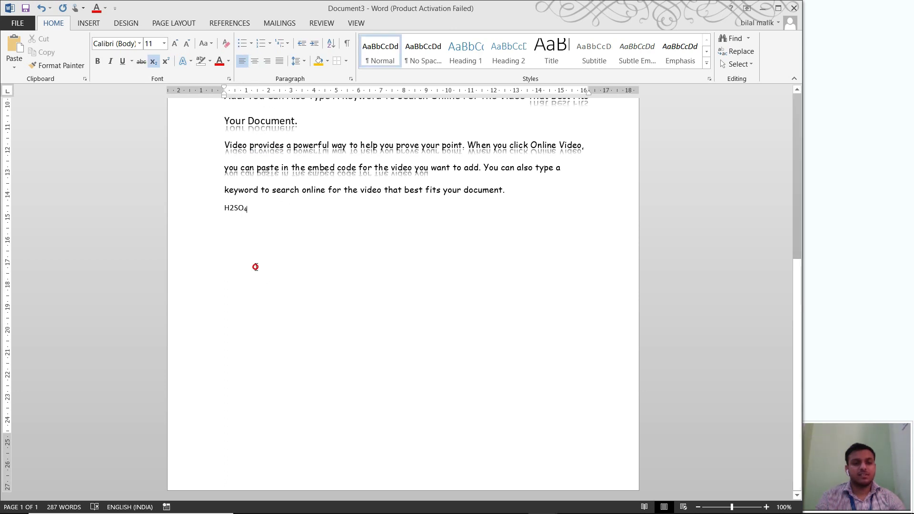
click(236, 241)
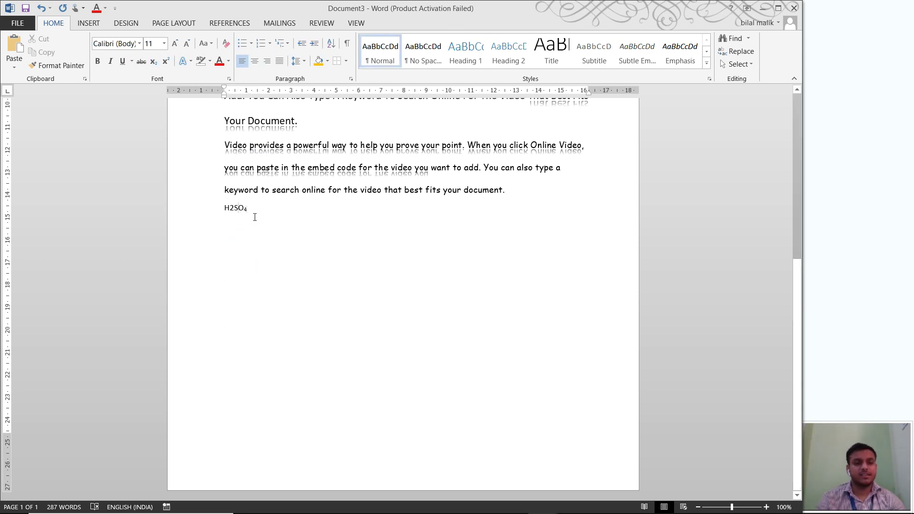
click(252, 225)
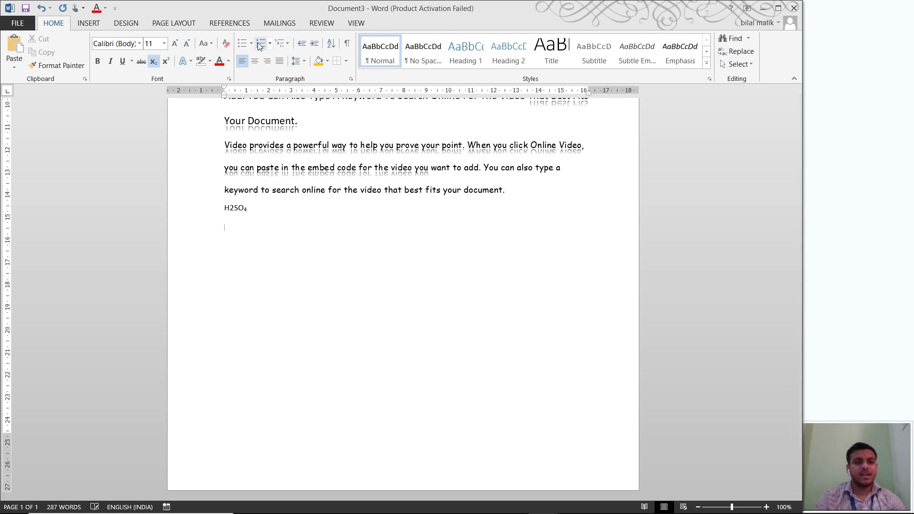
click(242, 44)
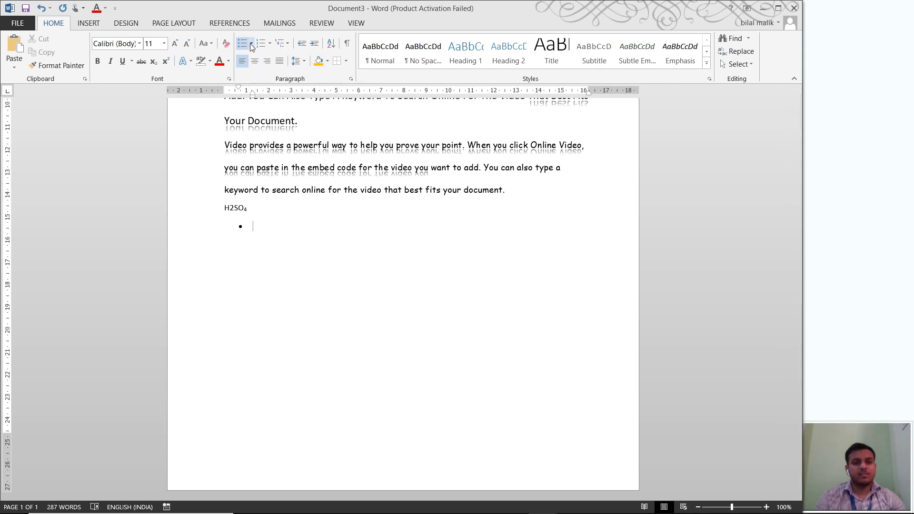
click(251, 44)
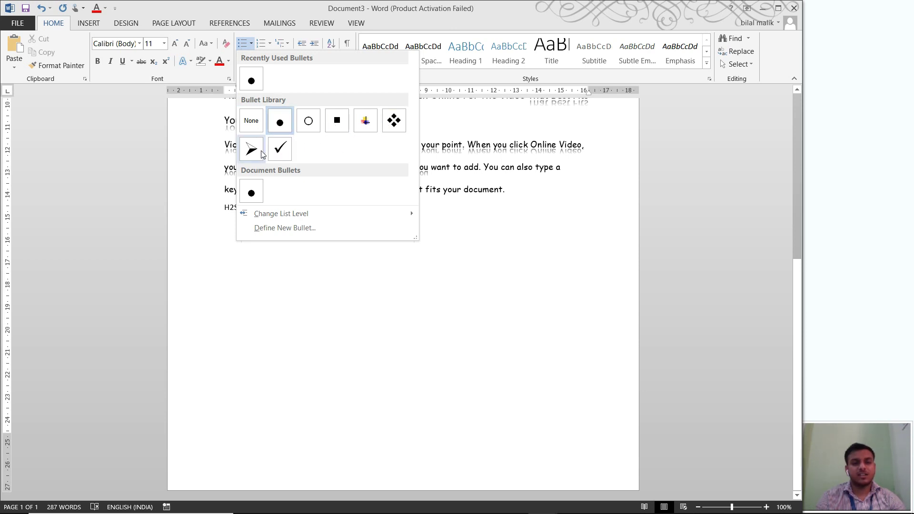
click(261, 152)
- Fill the arrow-bulleted list with the items DSWDGSDGBSDSDSD, DSJKDBJSKDB and DBSJDB
text(DSWDGSDGBSDSDSD)
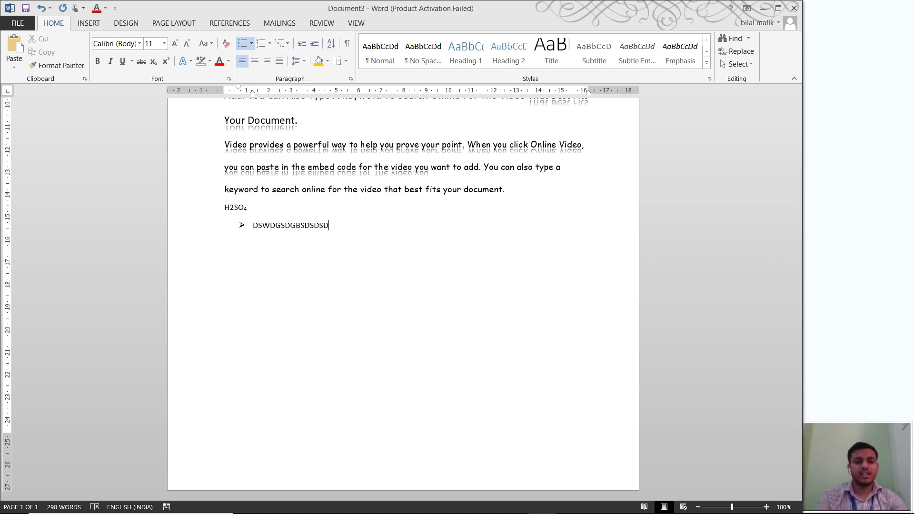
text( DSJKDBJSKDB DB)
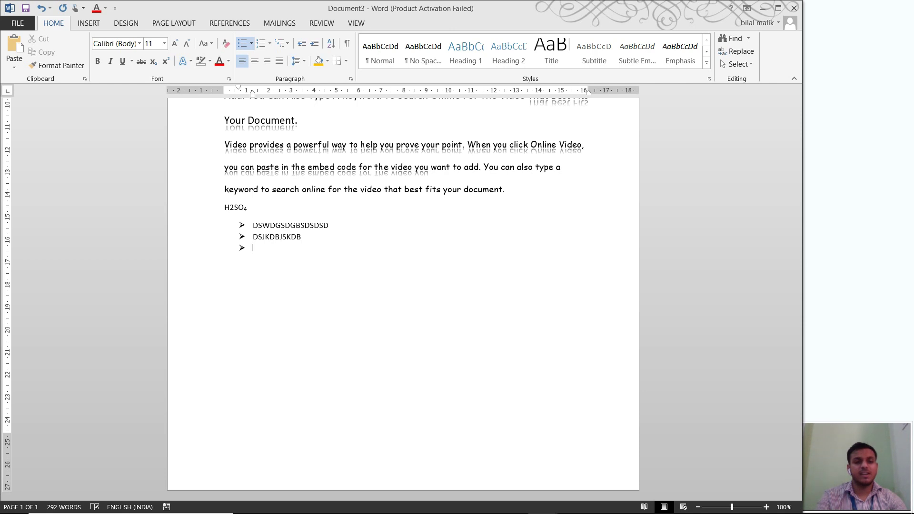
text(SJDB)
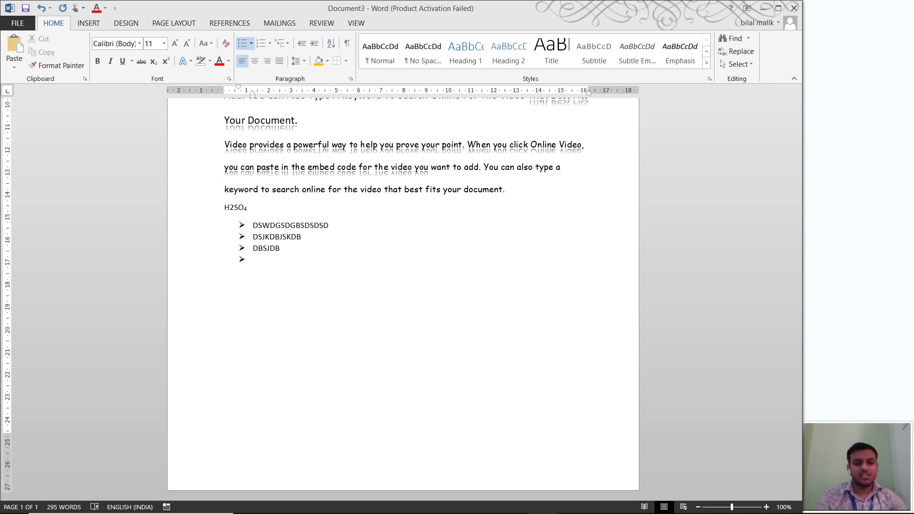
- End the bulleted list after DBSJDB and add two plain lines reading SDBKSBDJSKBDSJBD and DJSBNDJNS
key(BackSpace)
key(BackSpace)
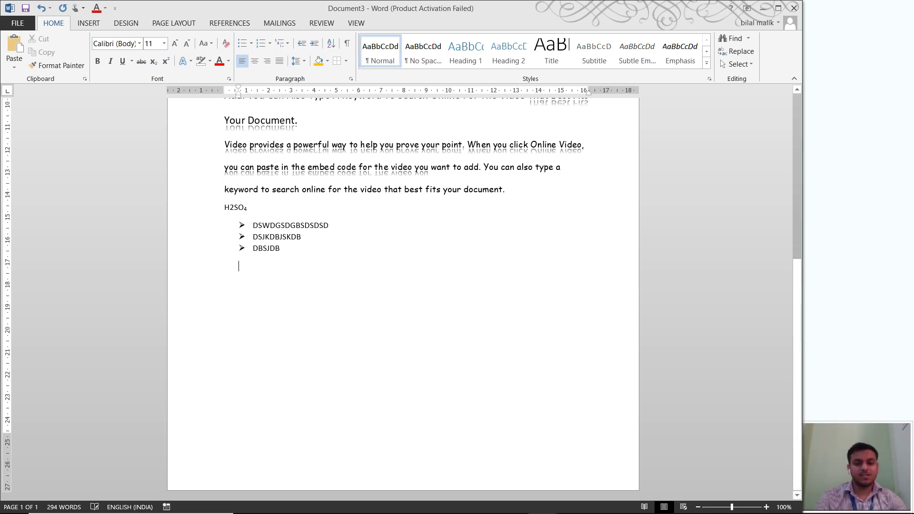
text(SDBKSBDJSKBDSJBD )
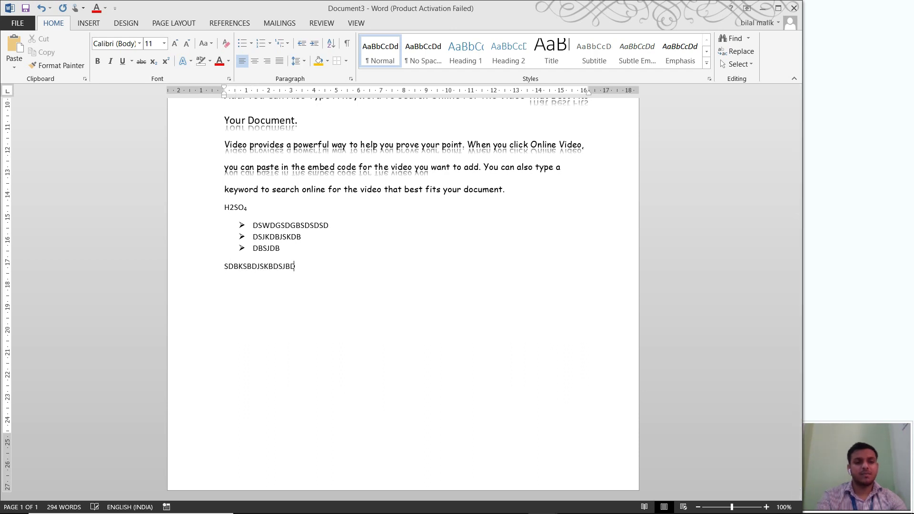
text(DJSBNDJNS)
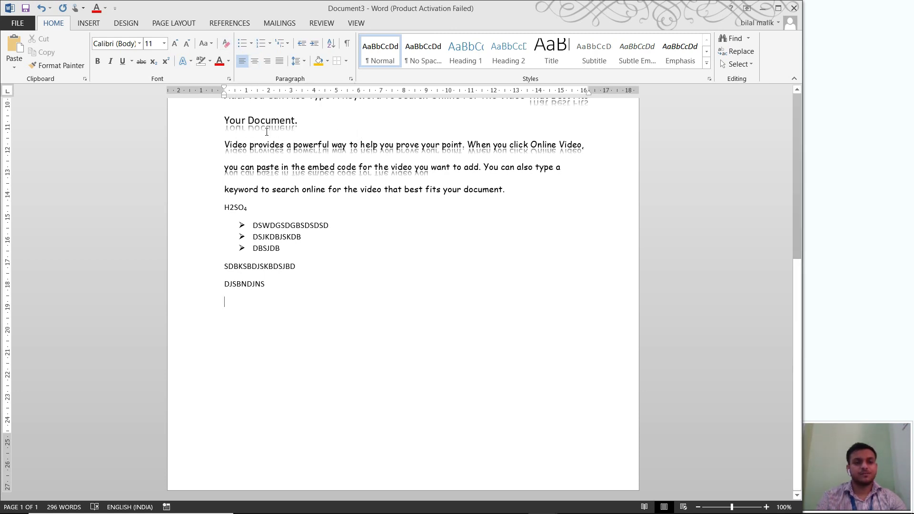
- Start a bulleted list on the line below DJSBNDJNS using a new bullet defined from Wingdings symbol 123
click(252, 44)
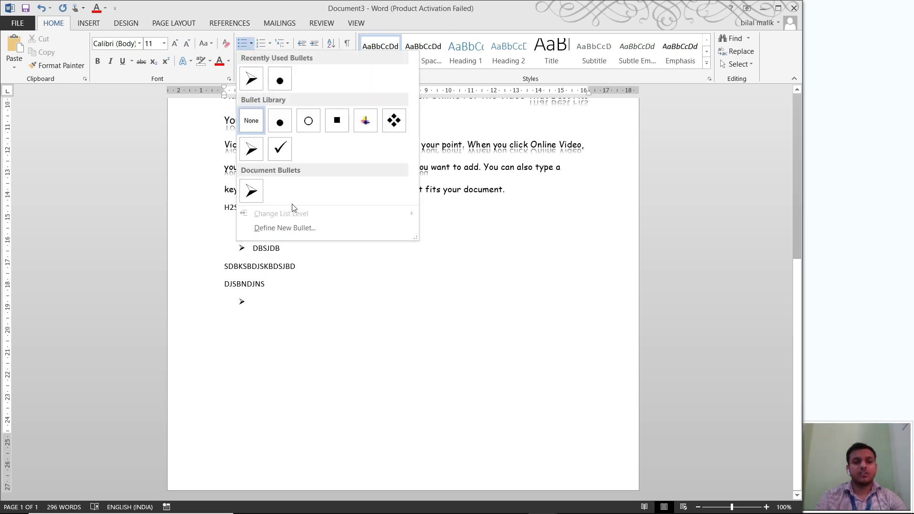
click(282, 230)
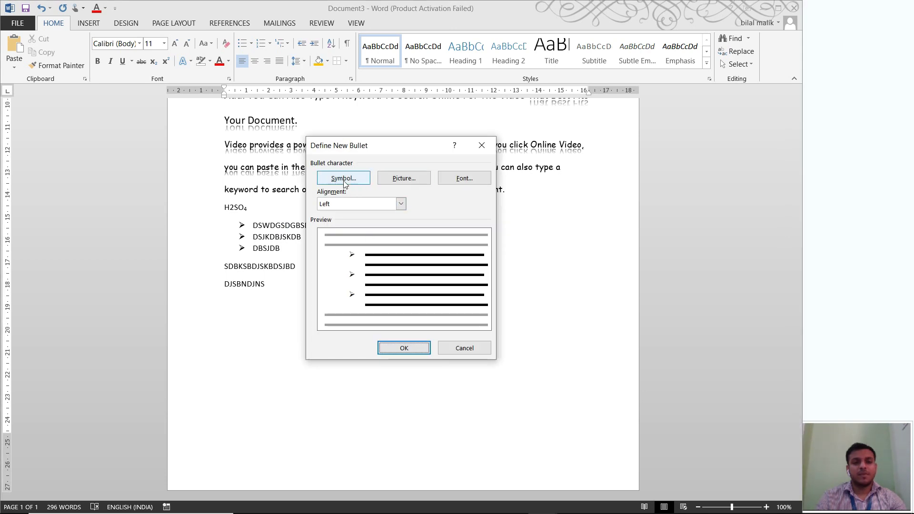
click(344, 181)
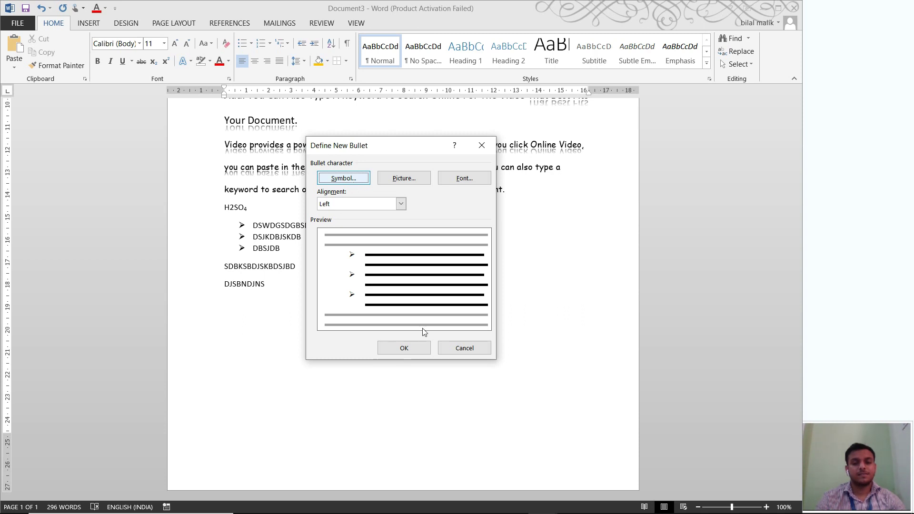
click(353, 184)
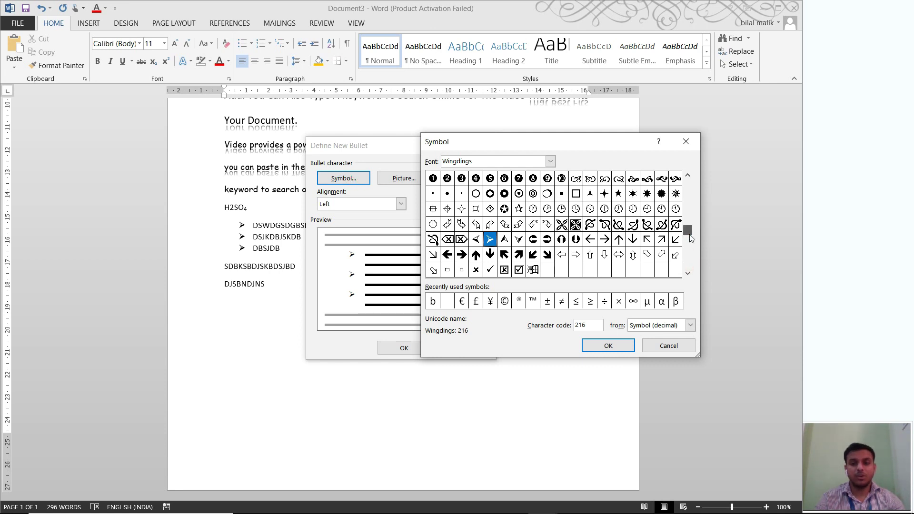
scroll(690, 235, up, 1)
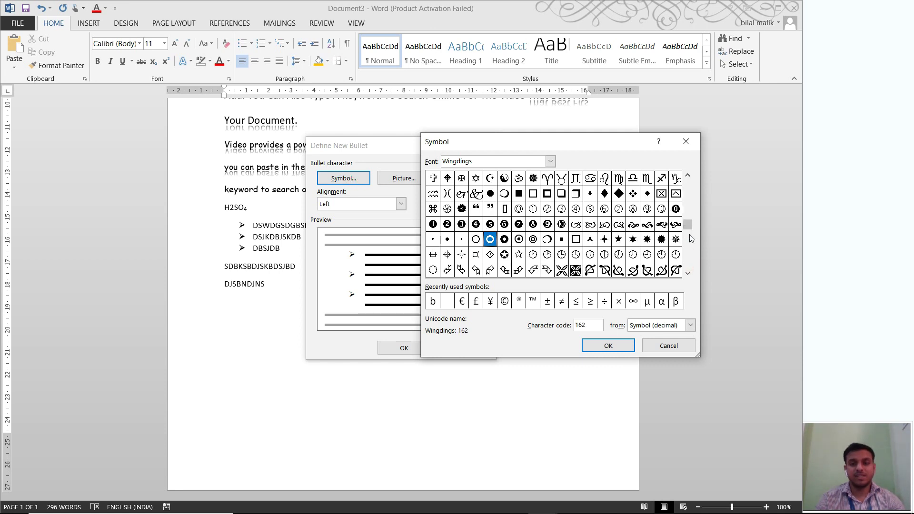
click(447, 210)
click(608, 345)
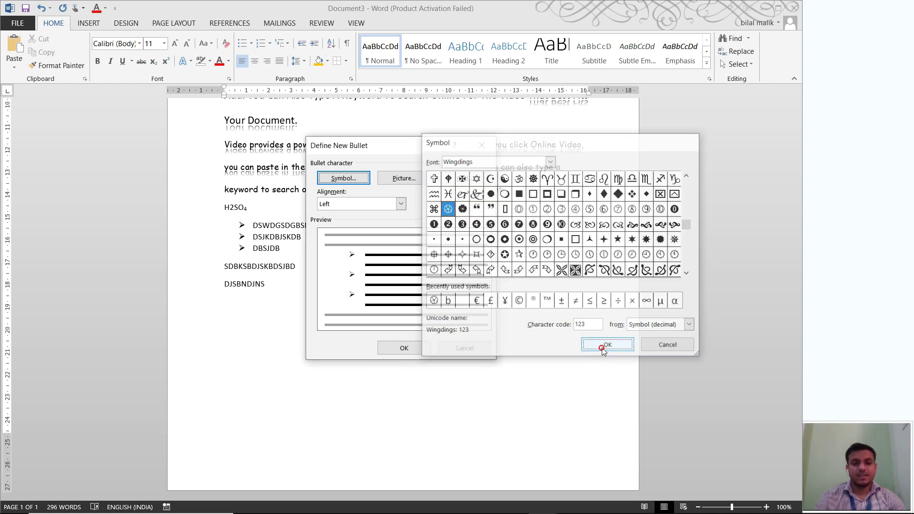
click(422, 348)
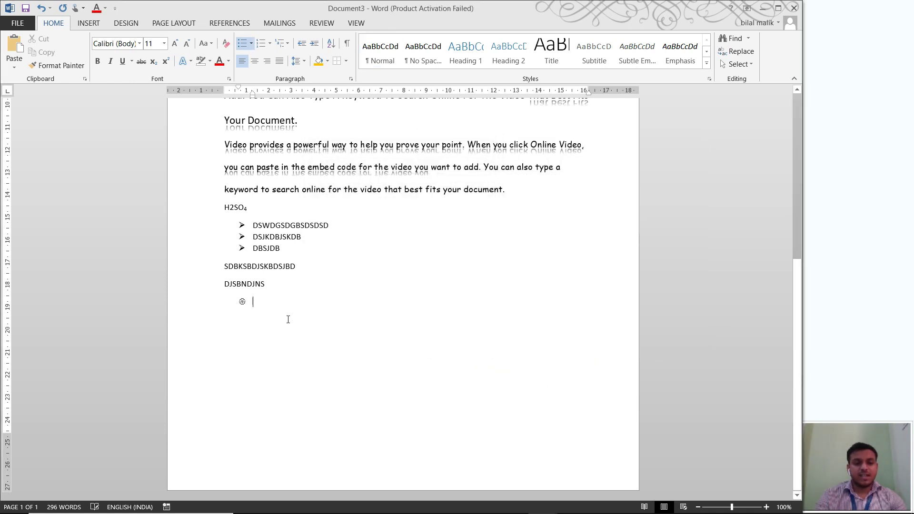
- Fill the symbol-bulleted list with the items DFFD, FDFC and DFD and end the list
text(DFFD)
key(Return)
text(FDFC)
key(Return)
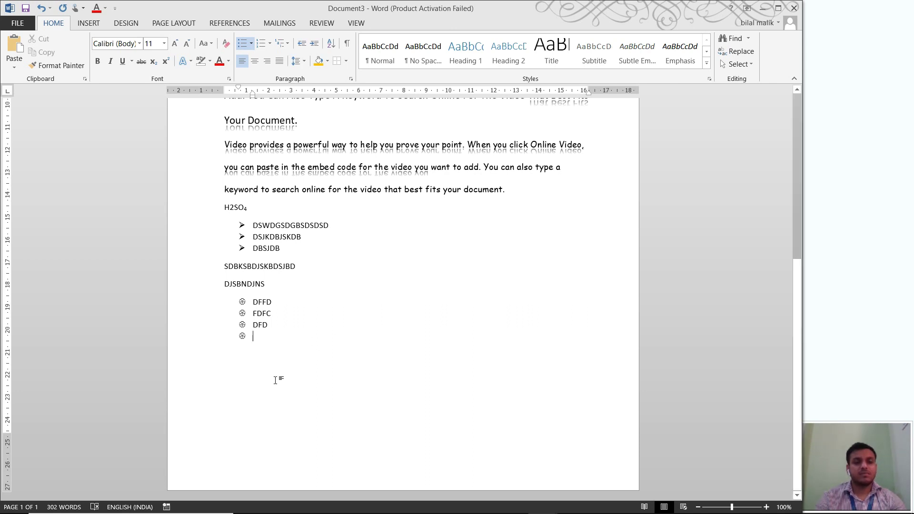
key(BackSpace)
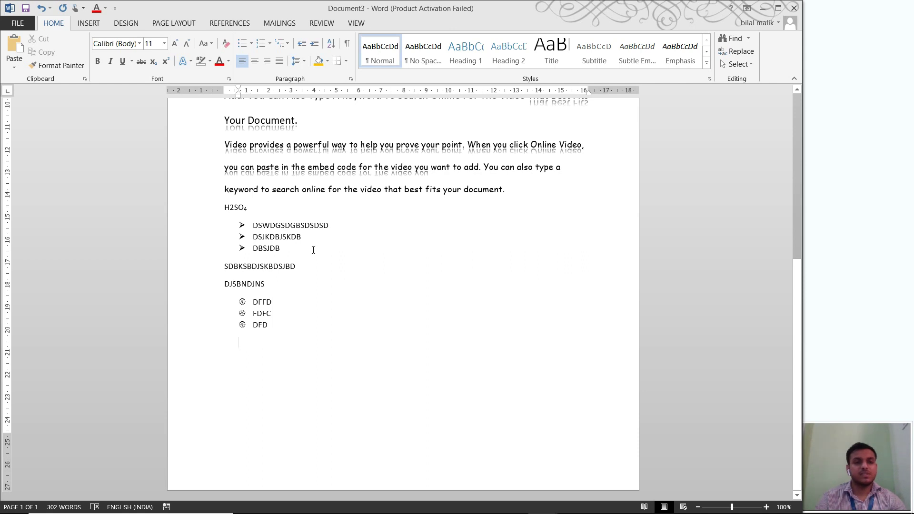
- Start a numbered list below DFD using a new number format with the One, Two, Three number style
click(271, 43)
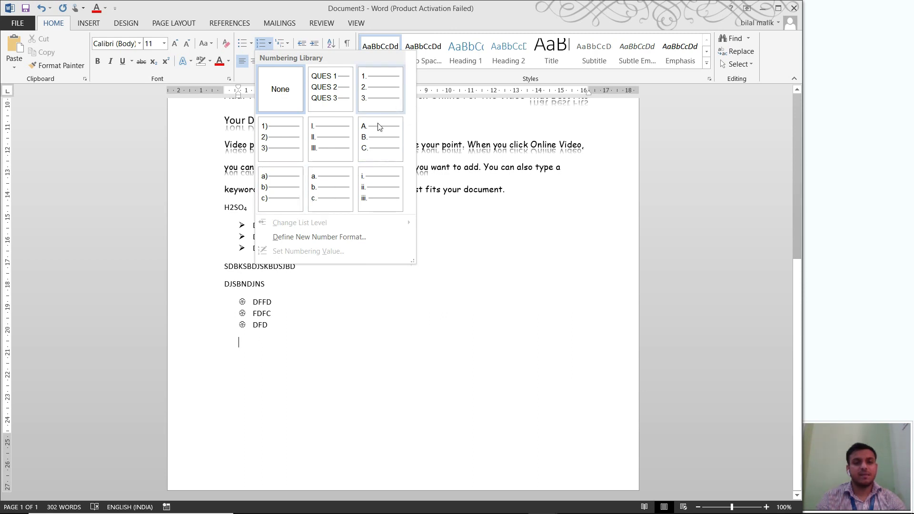
click(343, 237)
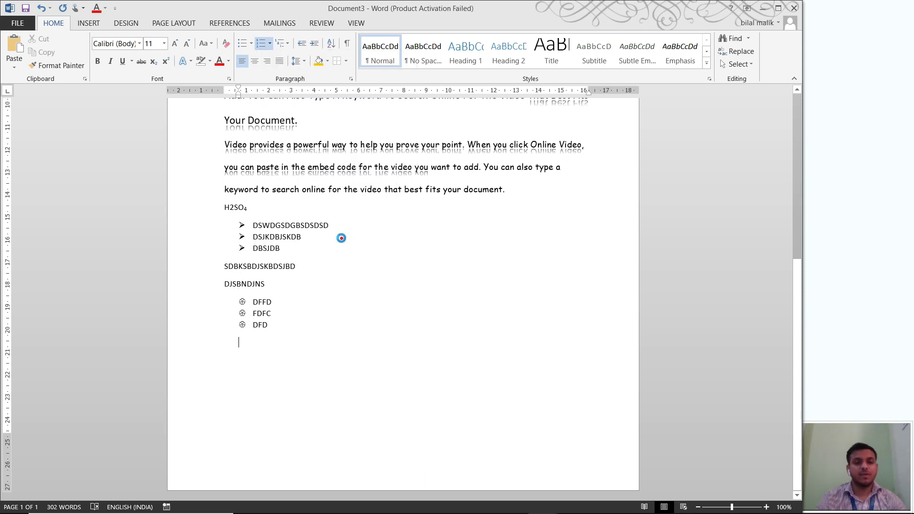
click(384, 169)
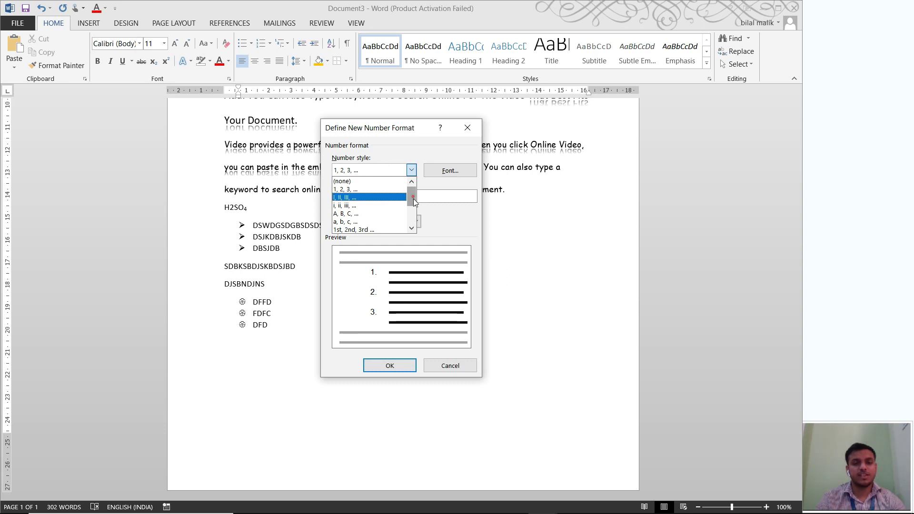
drag(413, 198, 413, 209)
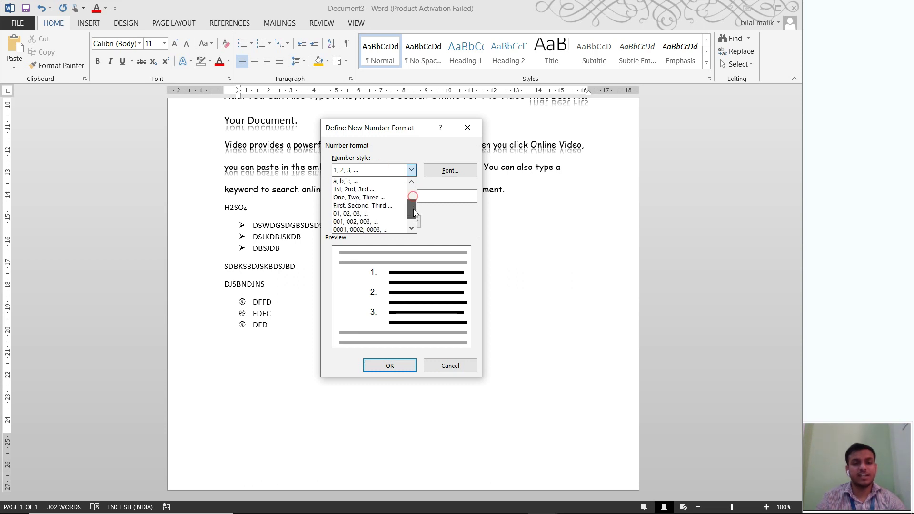
click(377, 198)
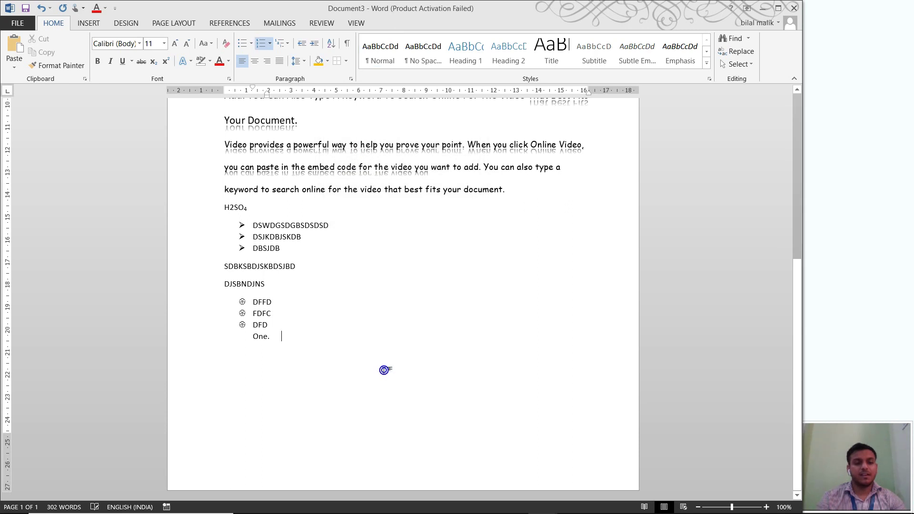
- Fill the word-numbered list with SD, DS, an unnumbered D, SD, DS and DS, and end it after the fifth item
text(SD)
key(Return)
key(Return)
text(DS)
key(Return)
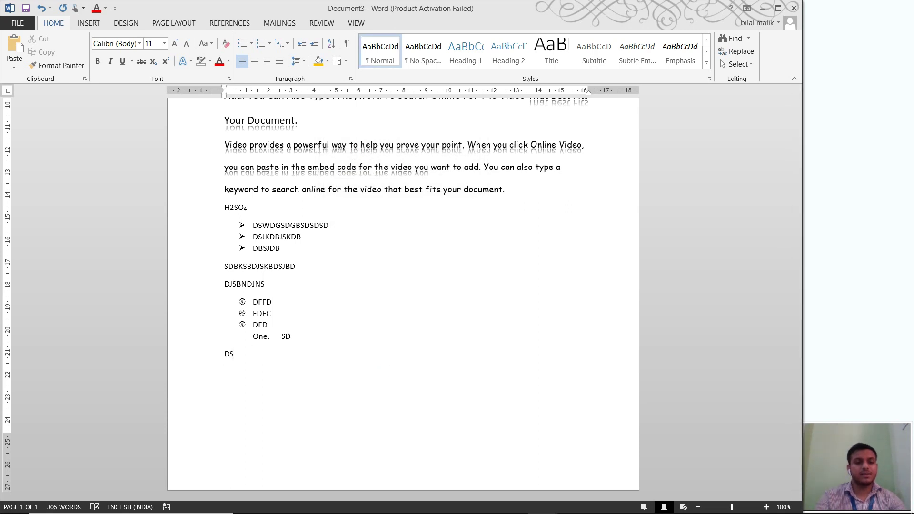
key(BackSpace)
key(Return)
text(D)
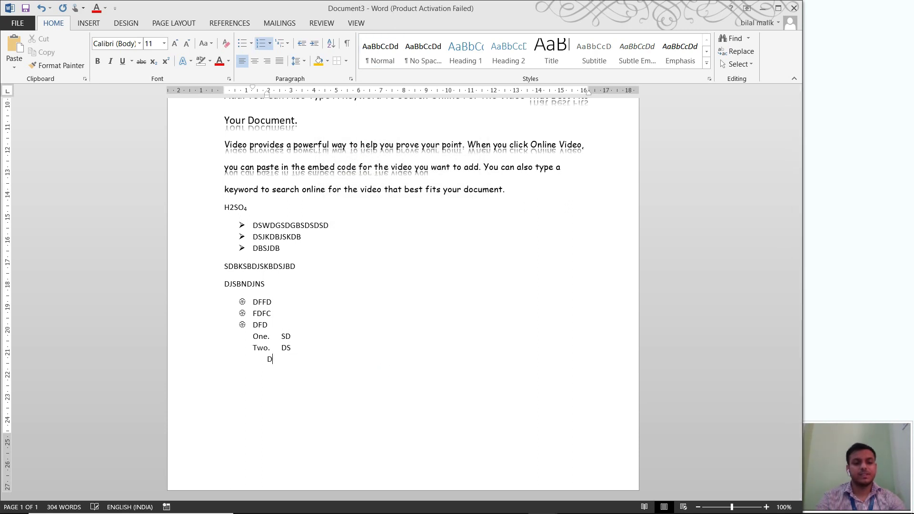
key(Return)
text(S)
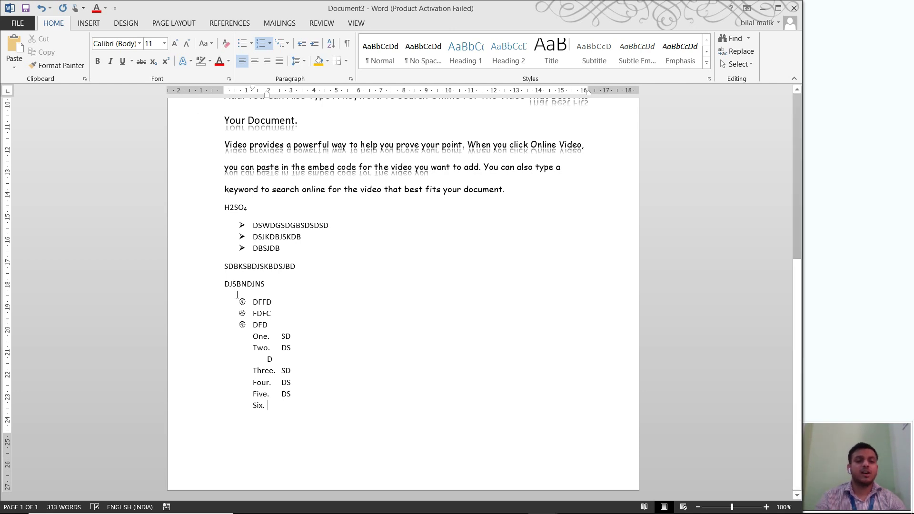
key(Return)
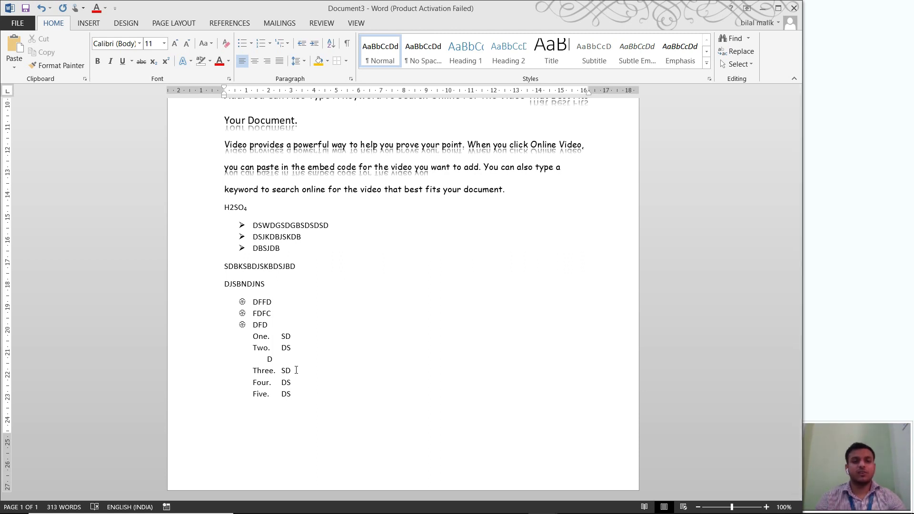
- Start a 1., 1.1., 1.1.1. multilevel list below DJSBNDJNS and enter the first-level items SDSDS and SDSD
click(282, 48)
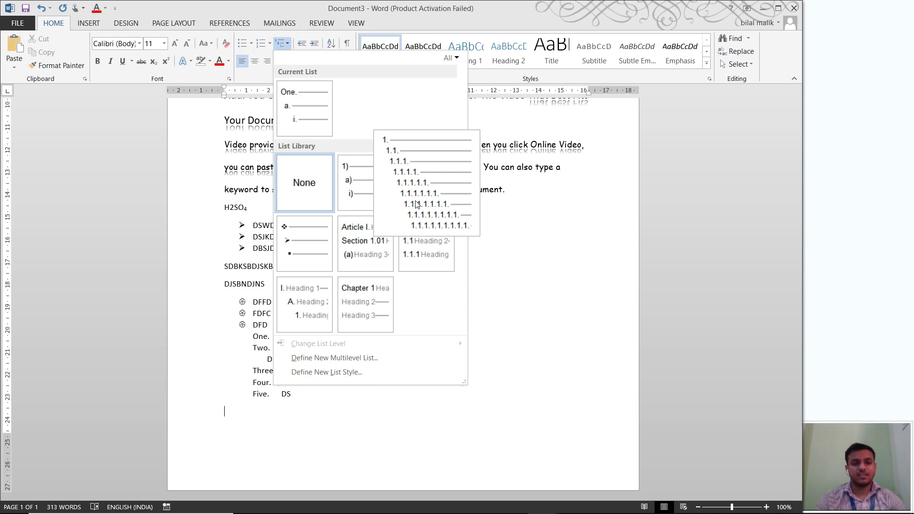
click(416, 204)
click(415, 194)
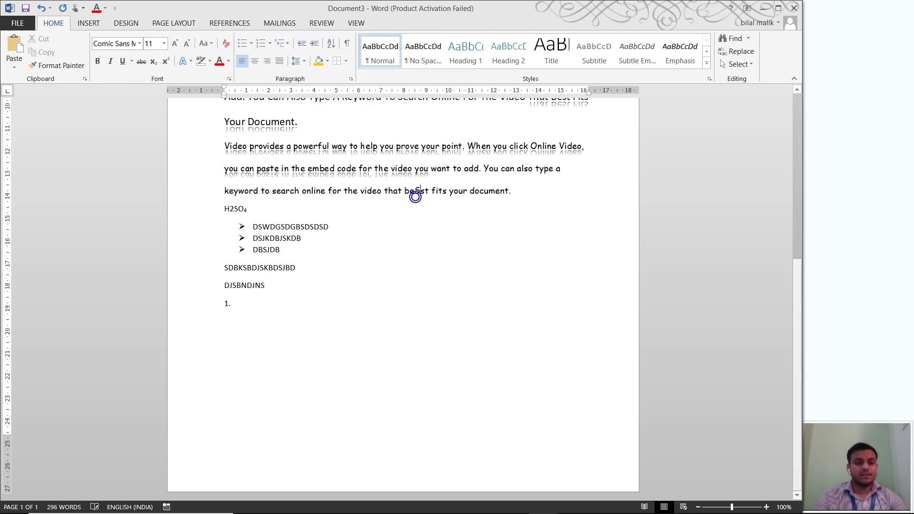
text(SDSD)
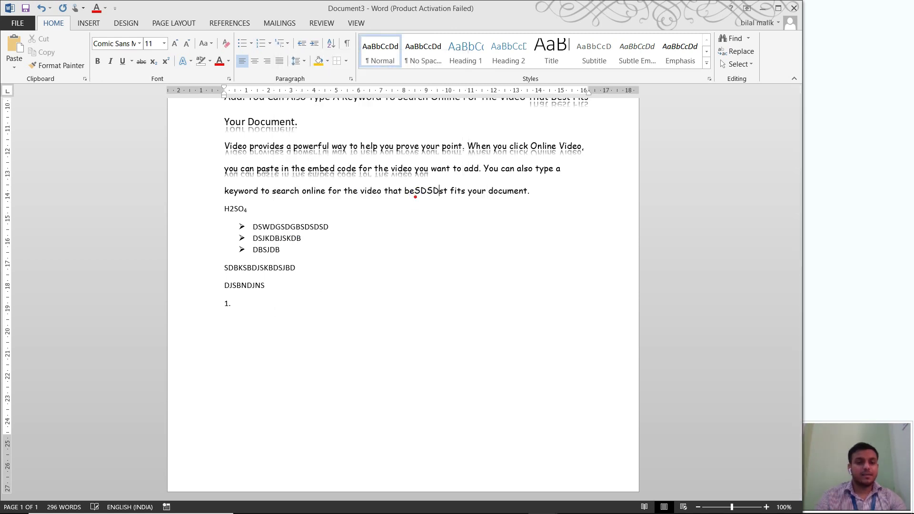
click(271, 304)
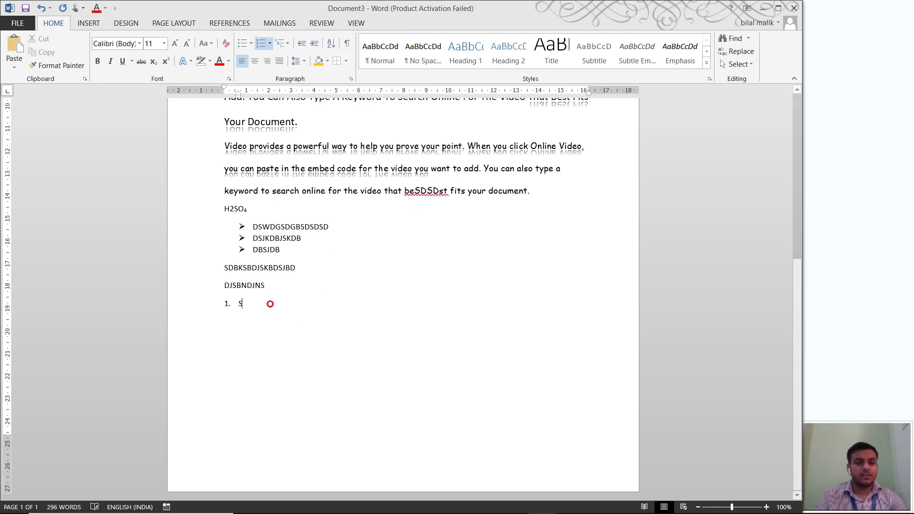
text(SDSDS SDSD)
key(Return)
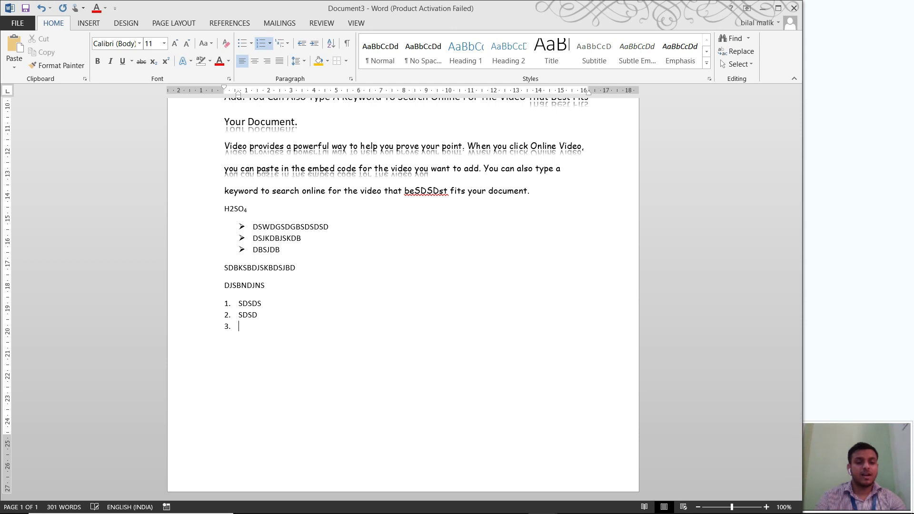
- Demote the empty third item to the second level and enter DFDF, FDF, FDFD and FD under SDSD
key(BackSpace)
key(BackSpace)
key(BackSpace)
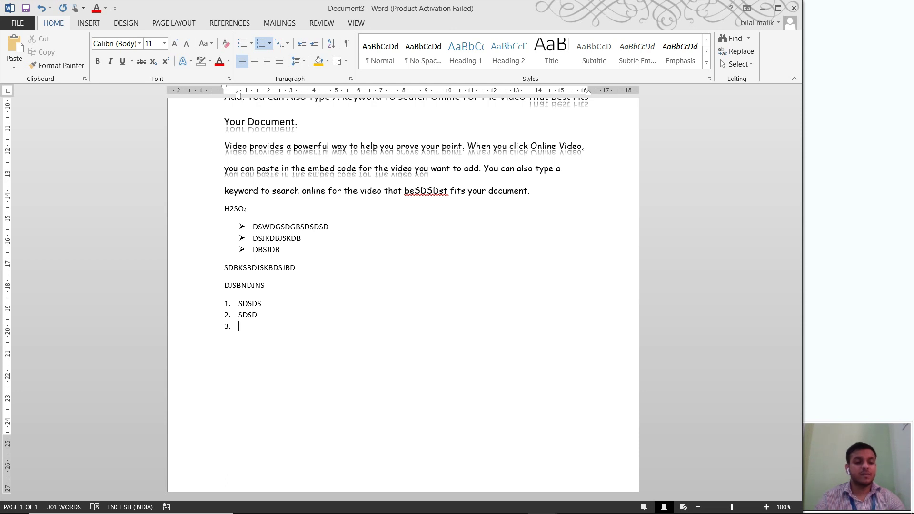
key(Tab)
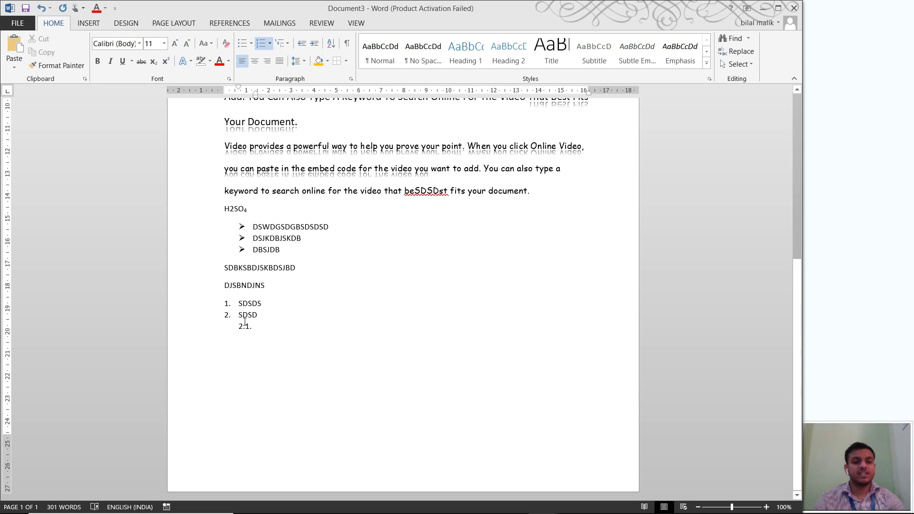
text(DFDF)
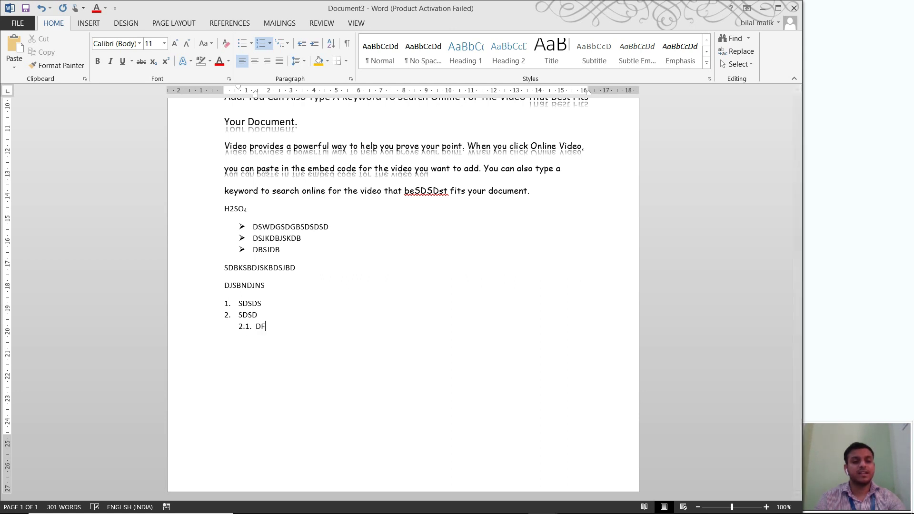
key(Return)
text(DFDF)
key(Return)
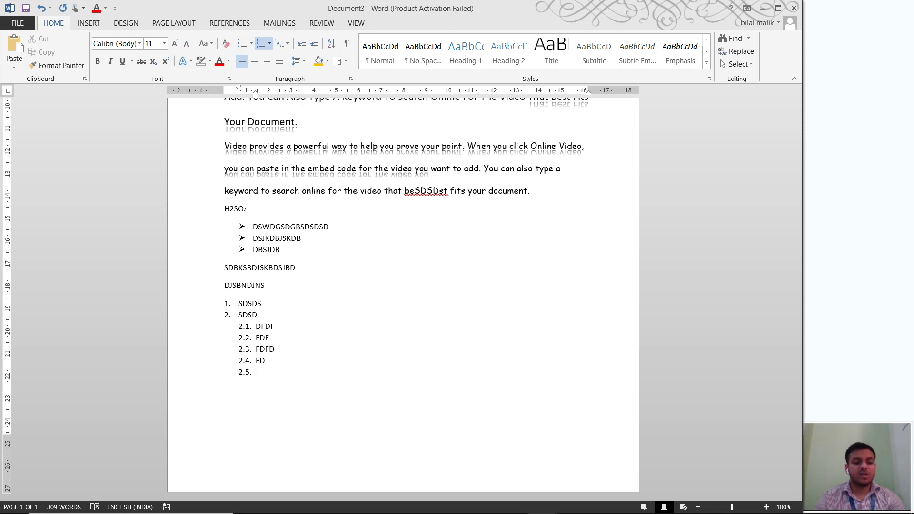
- Add the third-level items EDFEDF, DFDF, DFDF and DDFDF under FD and end the list by removing the empty item 2.4.5
key(Tab)
text(E)
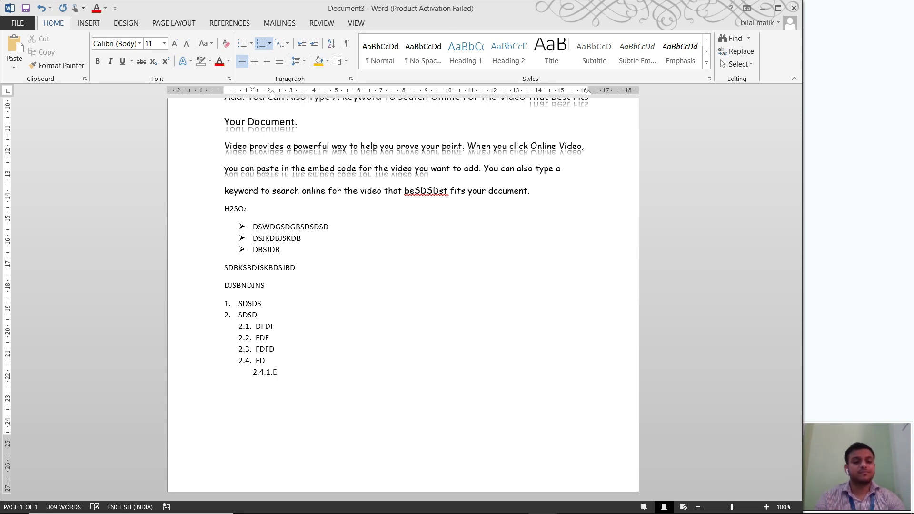
text(DFEDF)
key(Return)
text(DFDF)
key(Return)
text(DFDF)
key(Return)
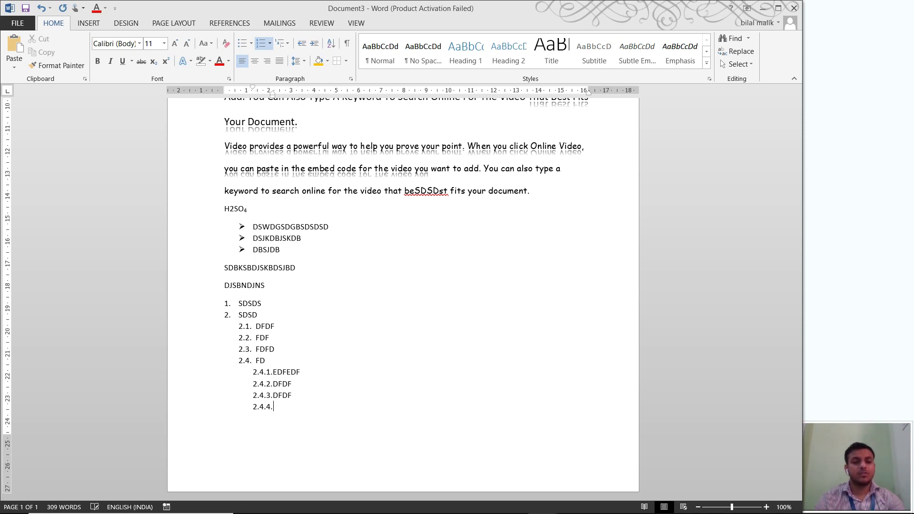
text(DDFDF)
key(Return)
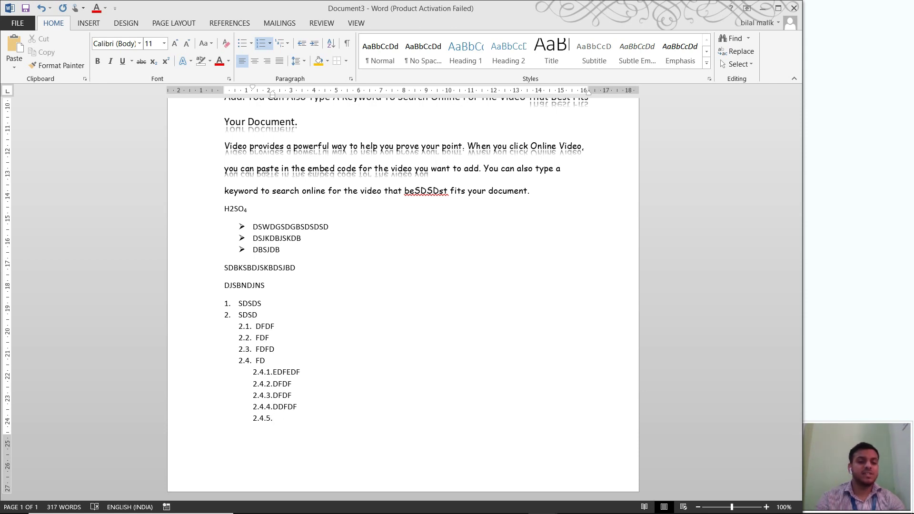
key(BackSpace)
key(BackSpace)
key(BackSpace)
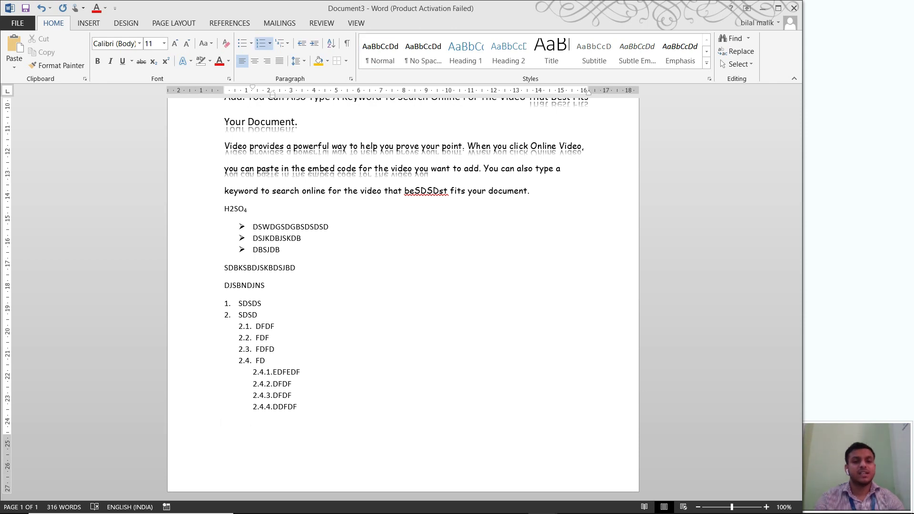
- Try the A, B, C, ... number style for level 2 in a new multilevel list definition and discard the definition
click(282, 43)
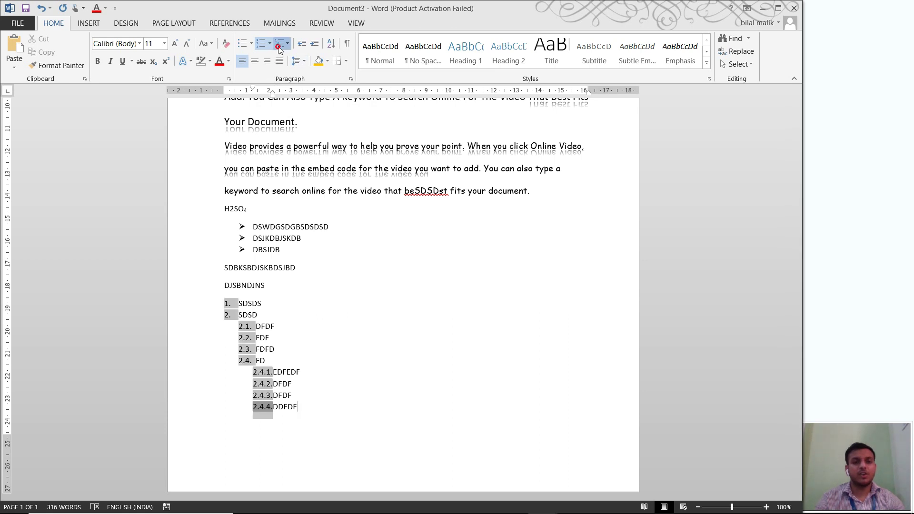
mouse_move(322, 372)
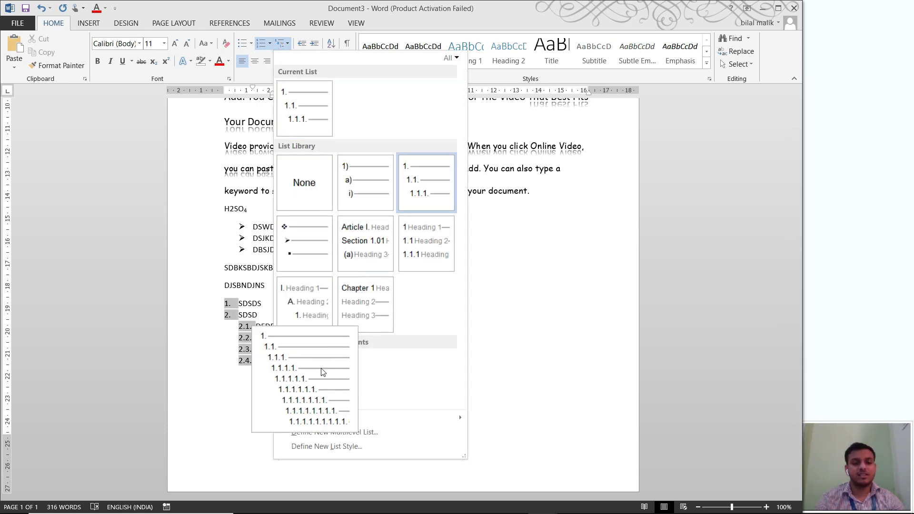
click(376, 438)
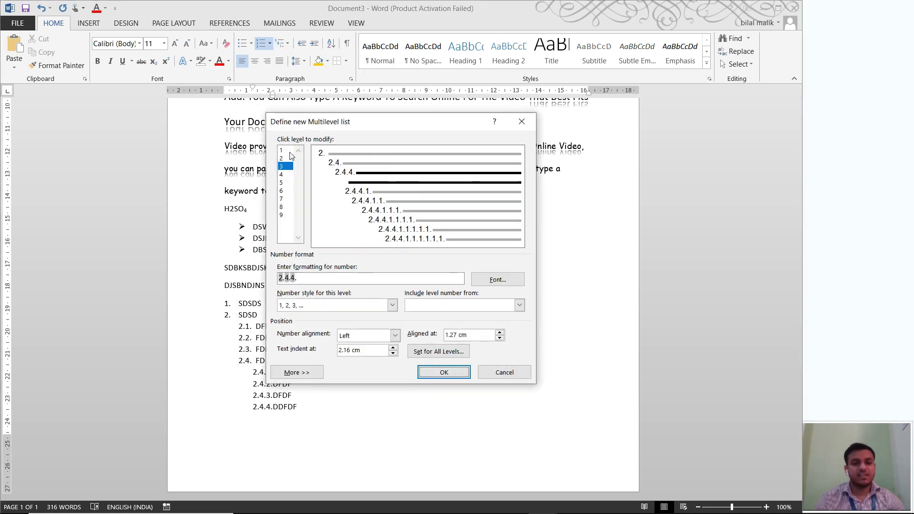
click(282, 150)
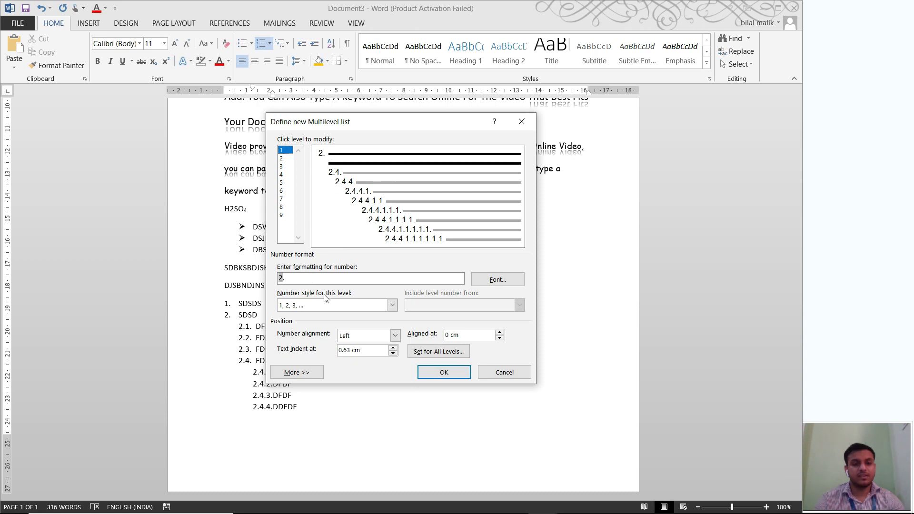
click(283, 158)
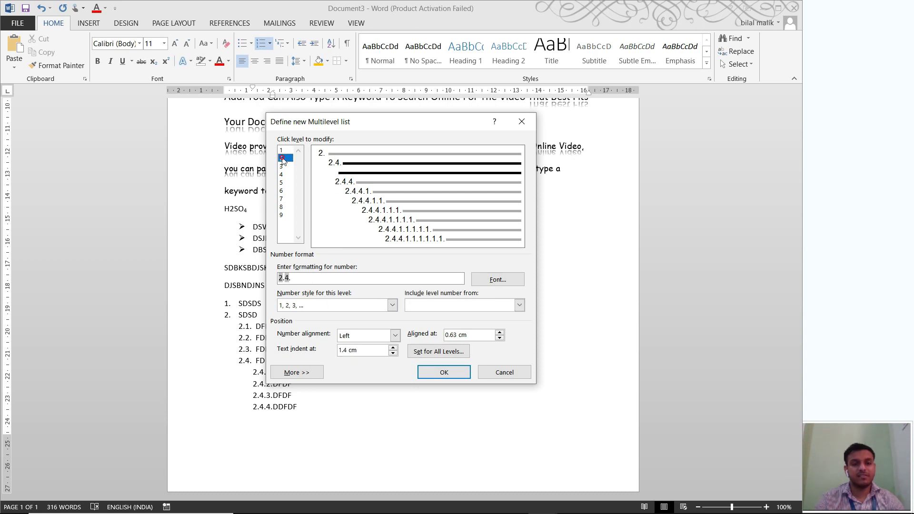
click(349, 306)
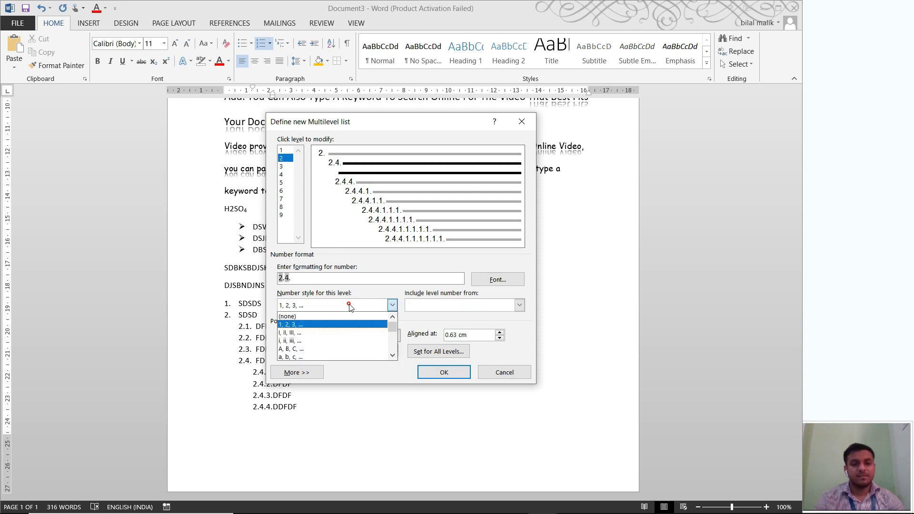
click(332, 351)
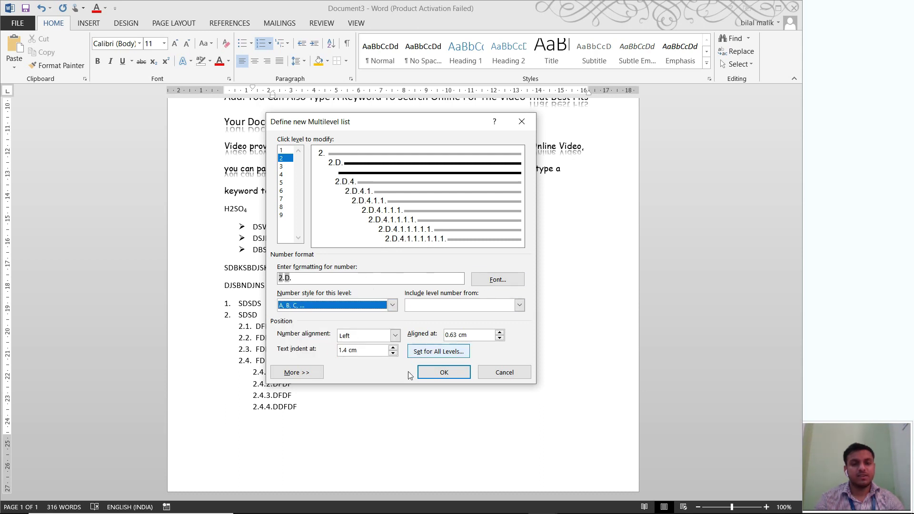
click(504, 373)
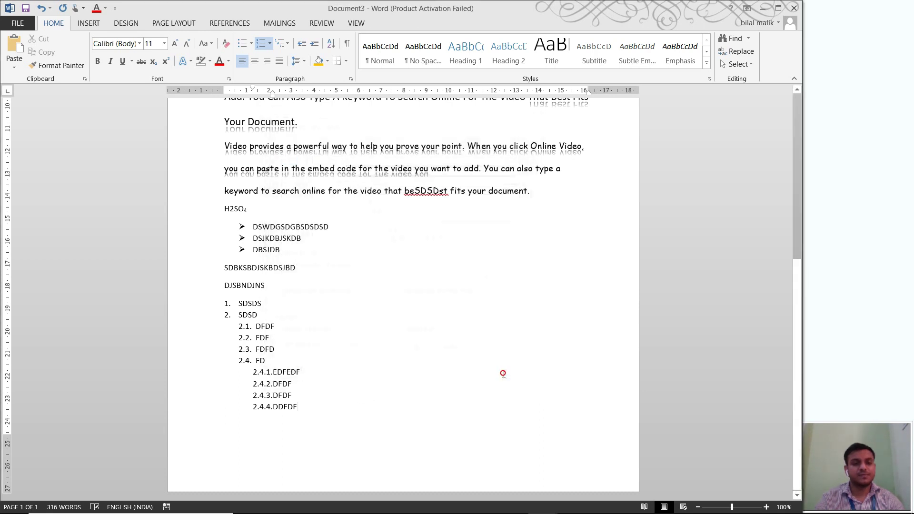
- Delete the DJSBNDJNS line together with the whole multilevel list below it
drag(300, 405, 200, 281)
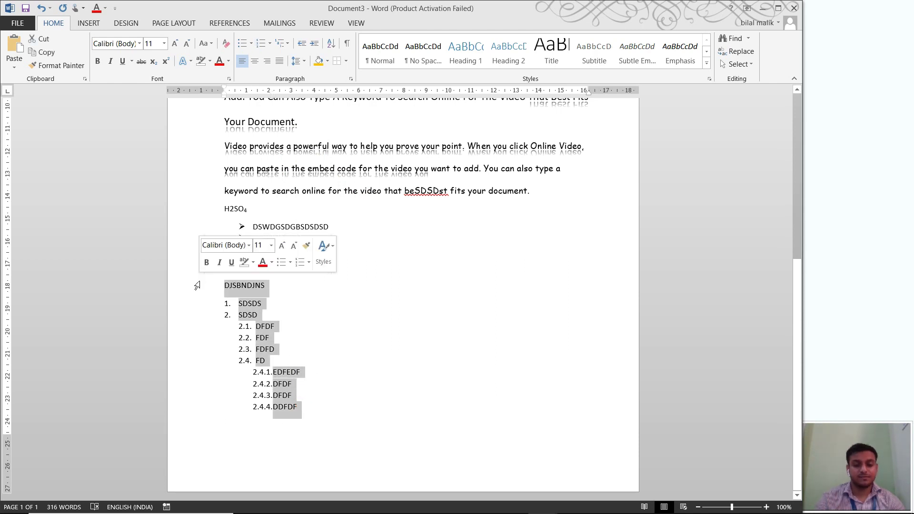
key(BackSpace)
key(BackSpace)
key(BackSpace)
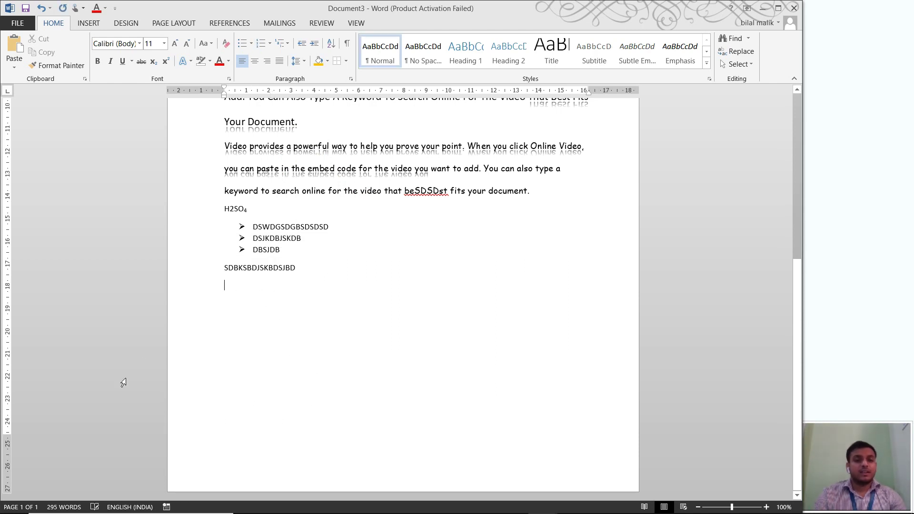
- Increase the indent of the capitalized "Video Provides A Powerful Way" paragraph by four levels and decrease it back to the margin
scroll(362, 220, up, 1)
scroll(367, 214, up, 1)
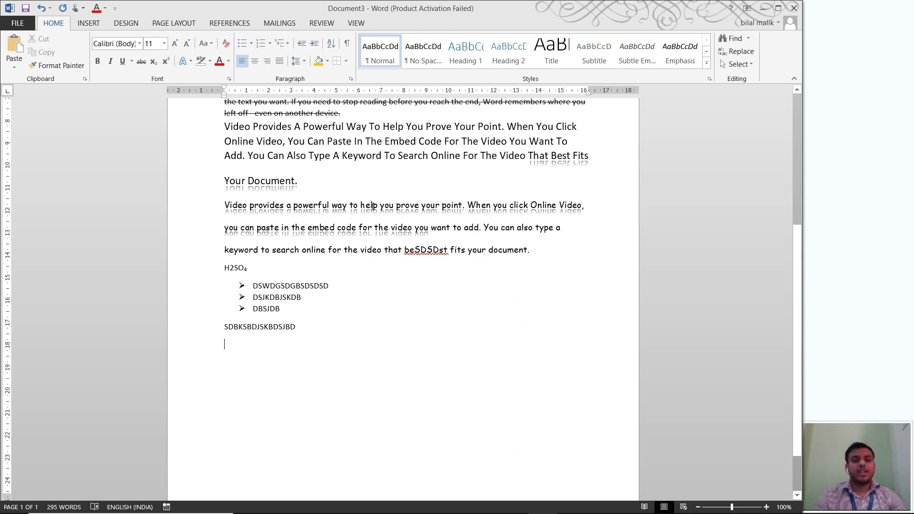
triple_click(598, 166)
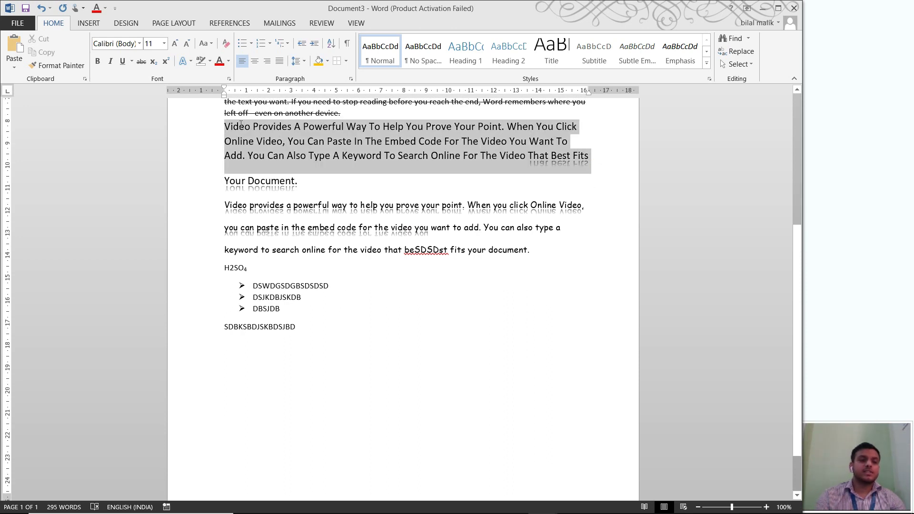
click(313, 45)
click(313, 46)
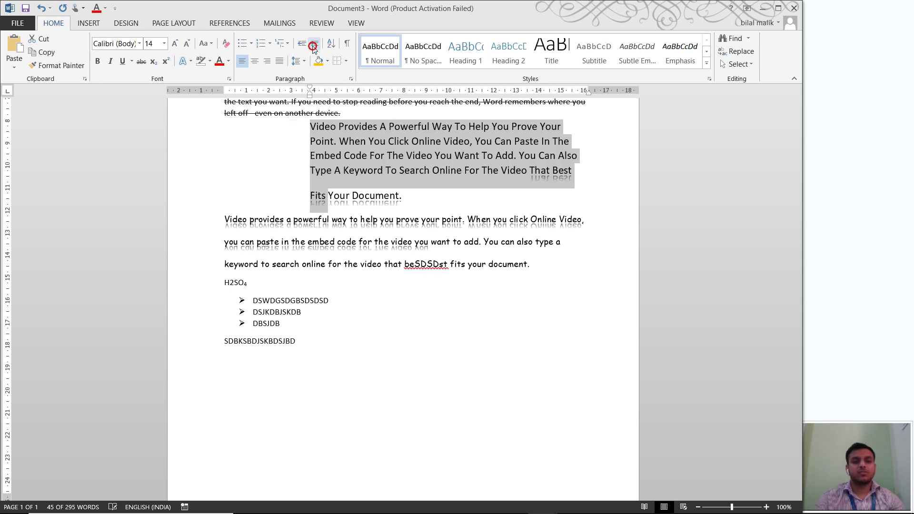
click(314, 46)
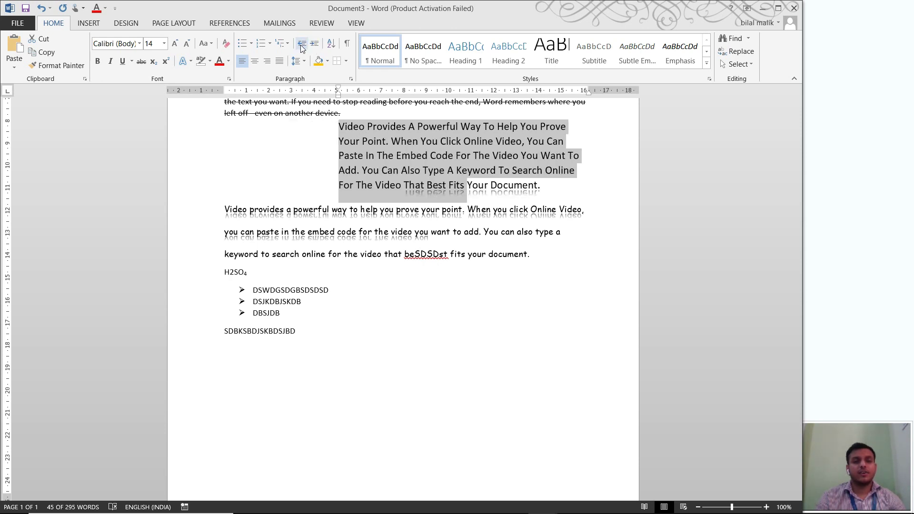
click(301, 45)
click(301, 45)
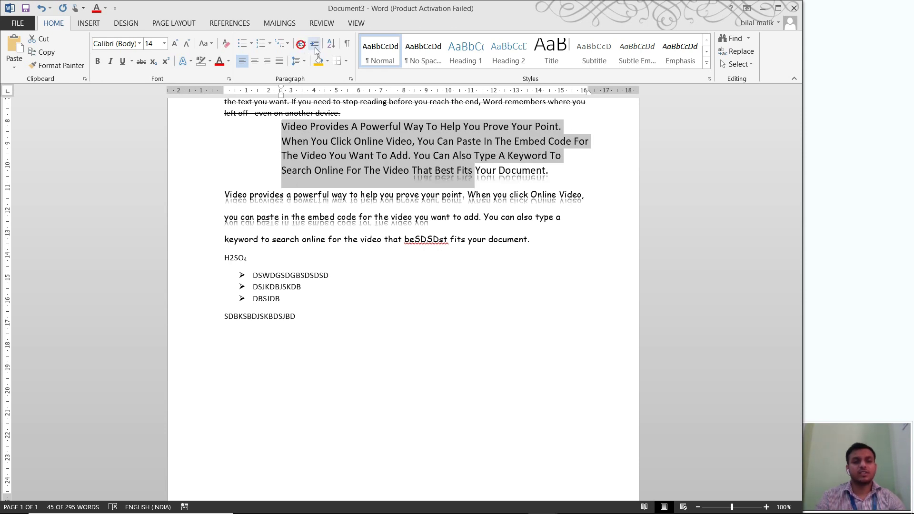
click(303, 46)
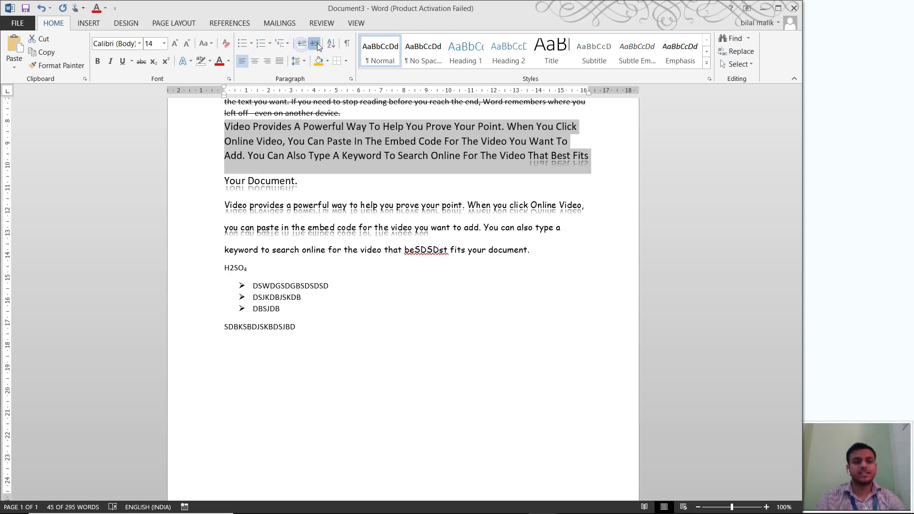
- Indent the capitalized "Video Provides A Powerful Way" paragraph by five levels
click(316, 44)
click(316, 45)
click(316, 45)
click(317, 44)
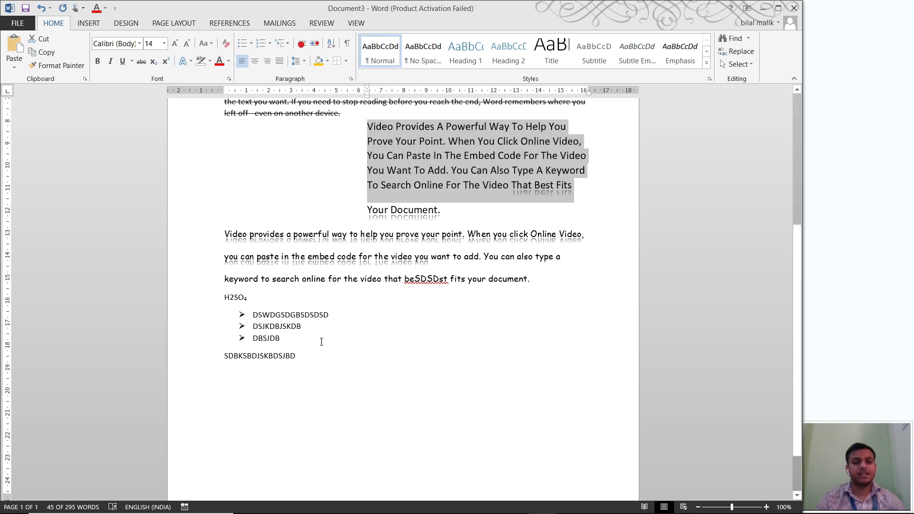
- Enter the numbers 5451, 251616, 2062, 22 and 52151 on separate lines below SDBKSBDJSKBDSJBD
click(312, 376)
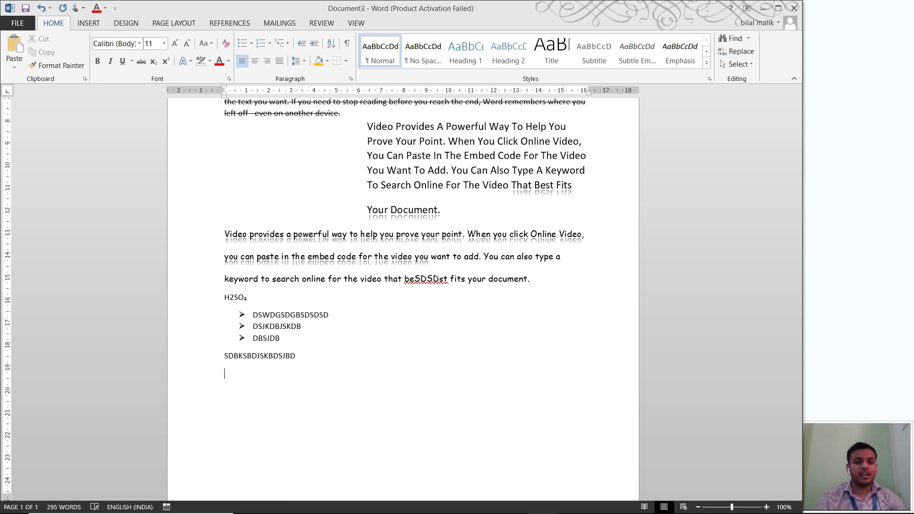
text(5451)
key(Return)
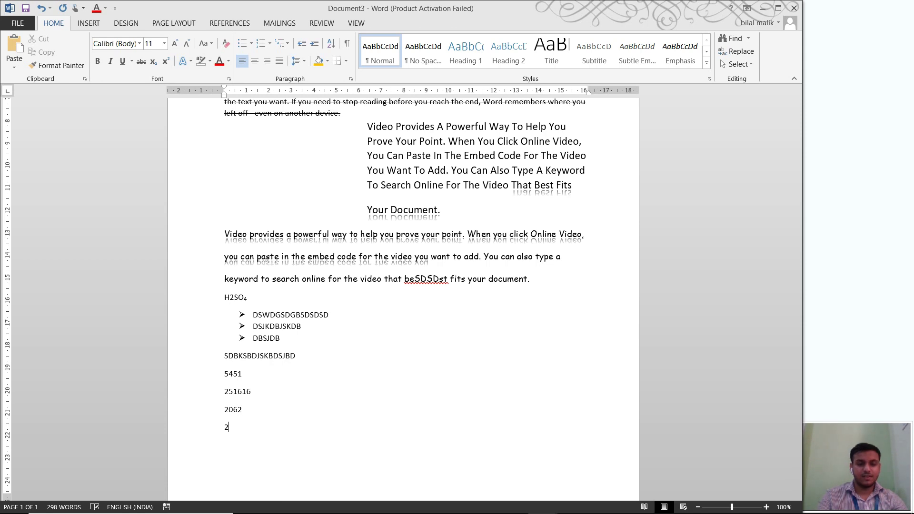
text(52151)
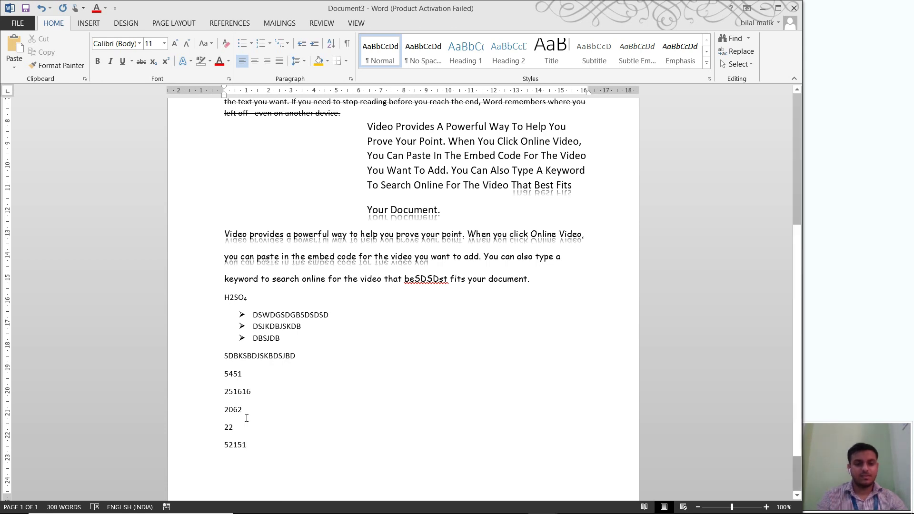
- Sort the five number lines by paragraphs in ascending order, with type Number and no header row
scroll(299, 419, down, 3)
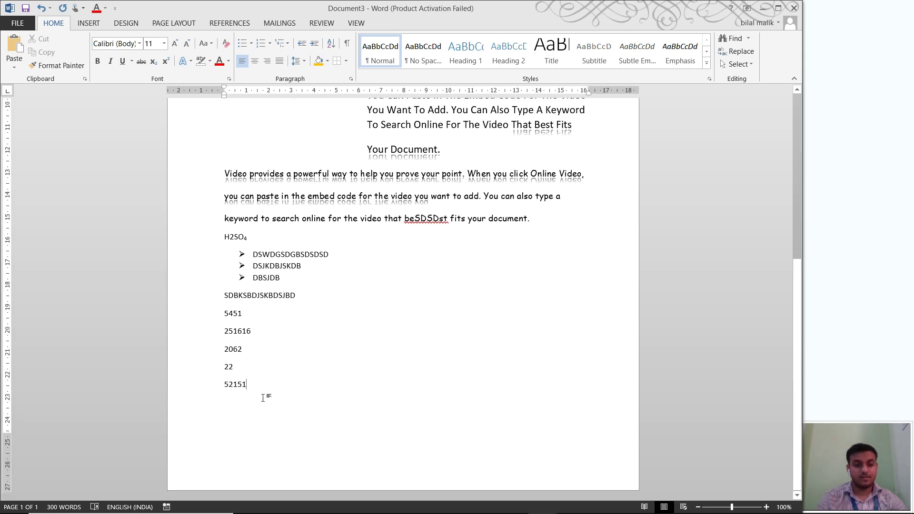
ctrl+scroll(263, 398, up, 3)
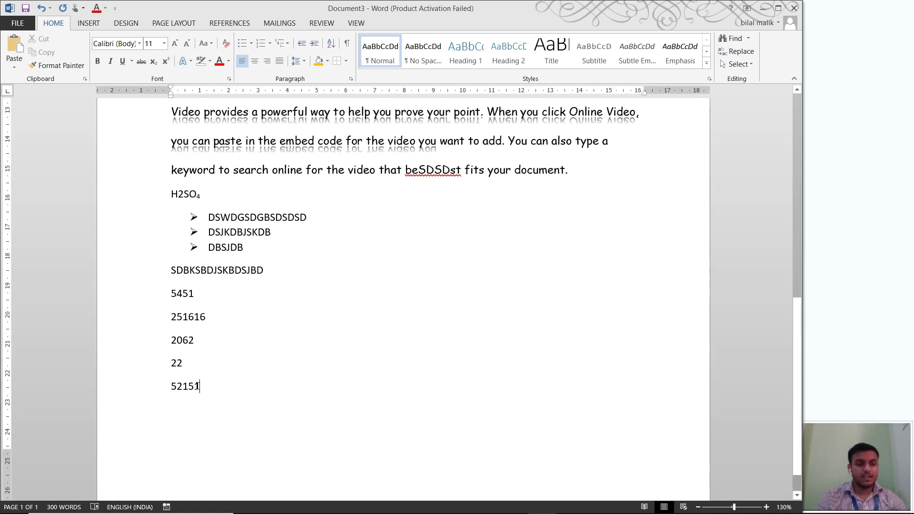
drag(204, 390, 147, 290)
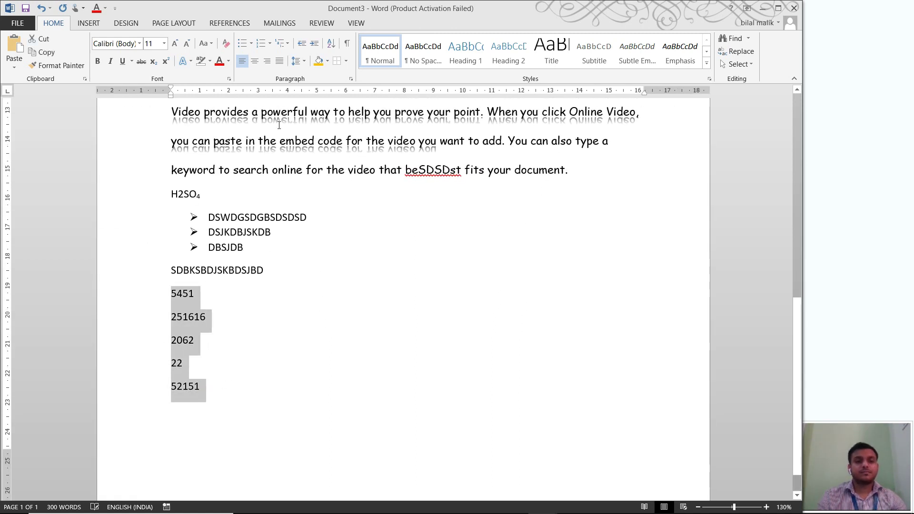
click(327, 45)
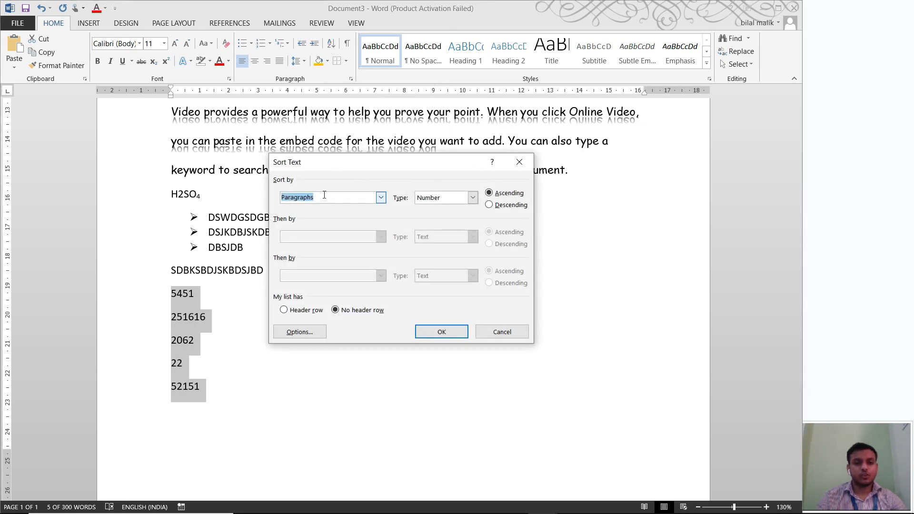
click(473, 198)
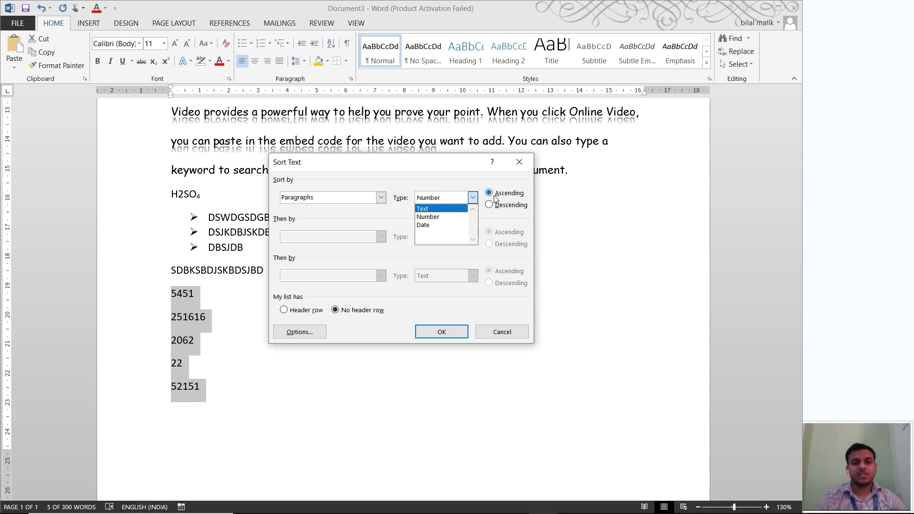
click(454, 328)
click(454, 329)
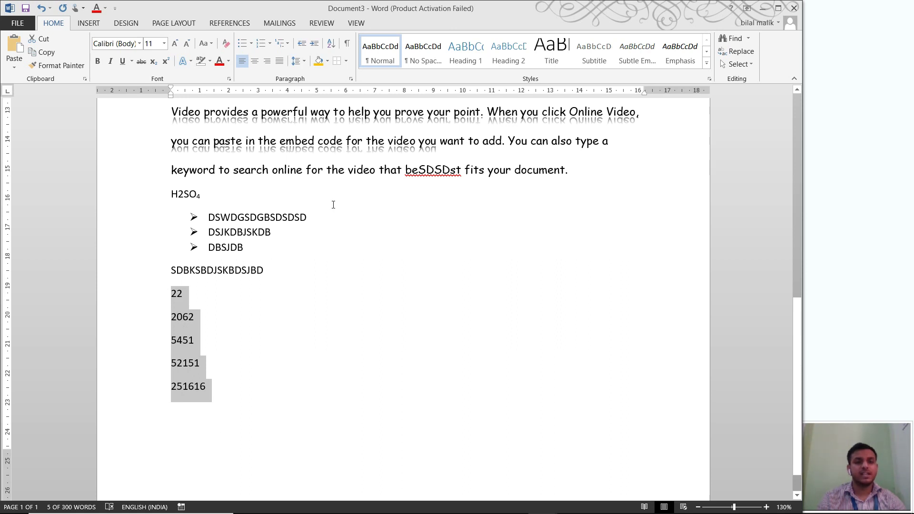
- Examine the full gallery of available styles with the CHAPTER1 line selected
scroll(334, 204, up, 5)
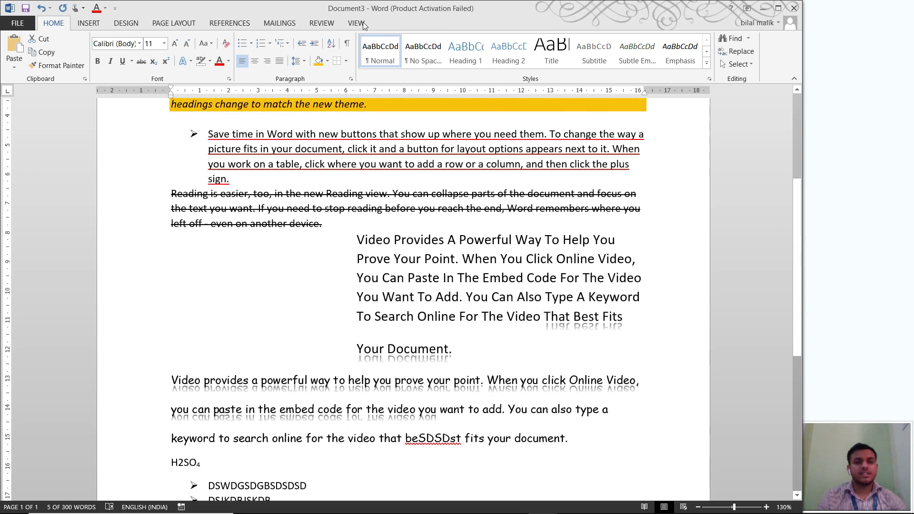
scroll(727, 128, up, 1)
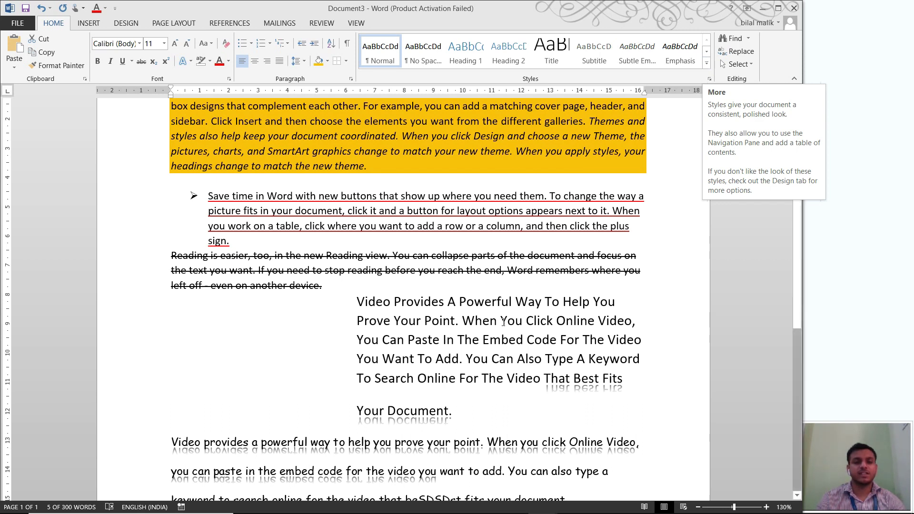
scroll(504, 323, down, 1)
scroll(503, 323, down, 3)
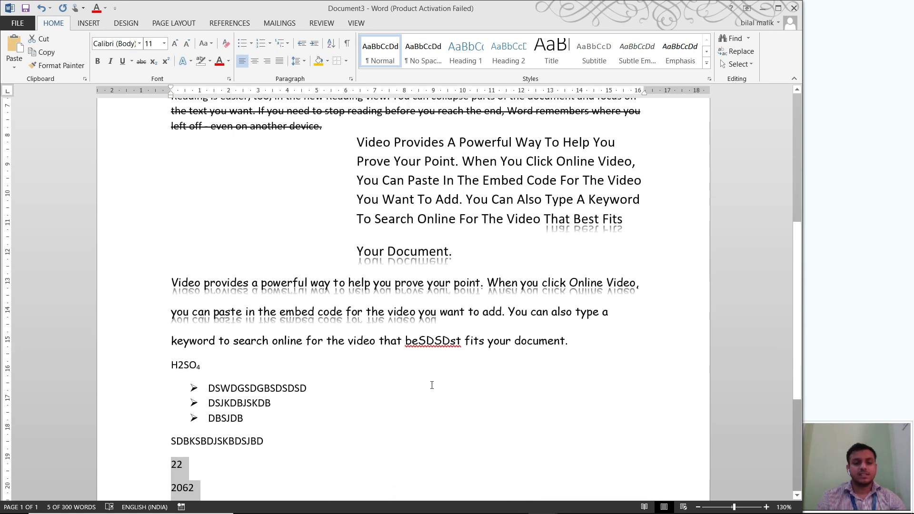
scroll(432, 385, up, 6)
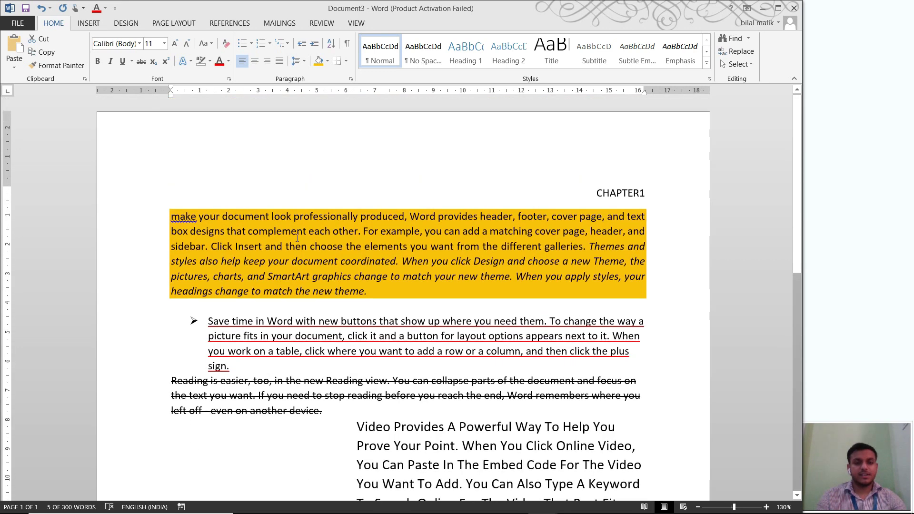
drag(588, 192, 656, 197)
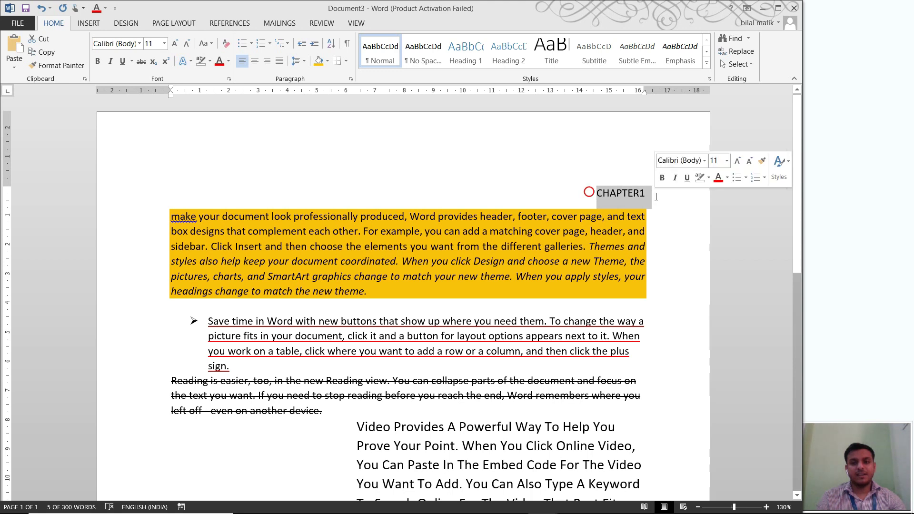
click(705, 65)
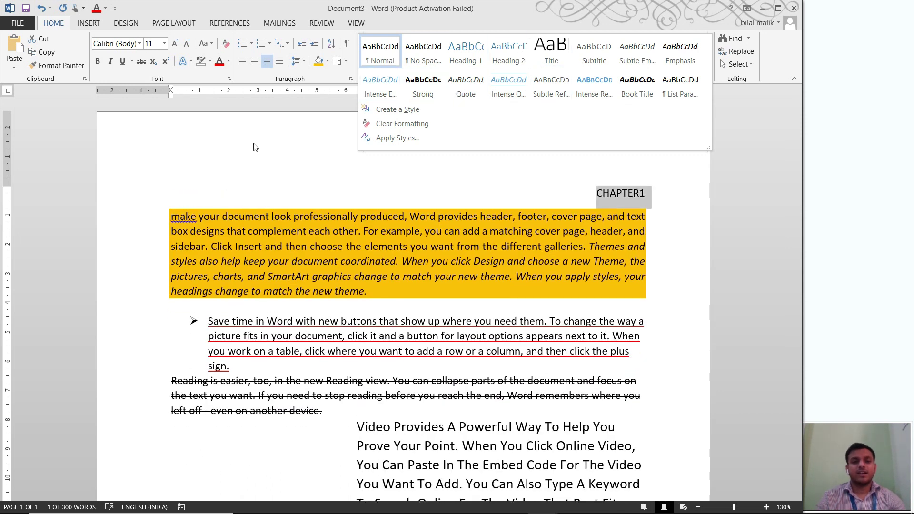
click(322, 171)
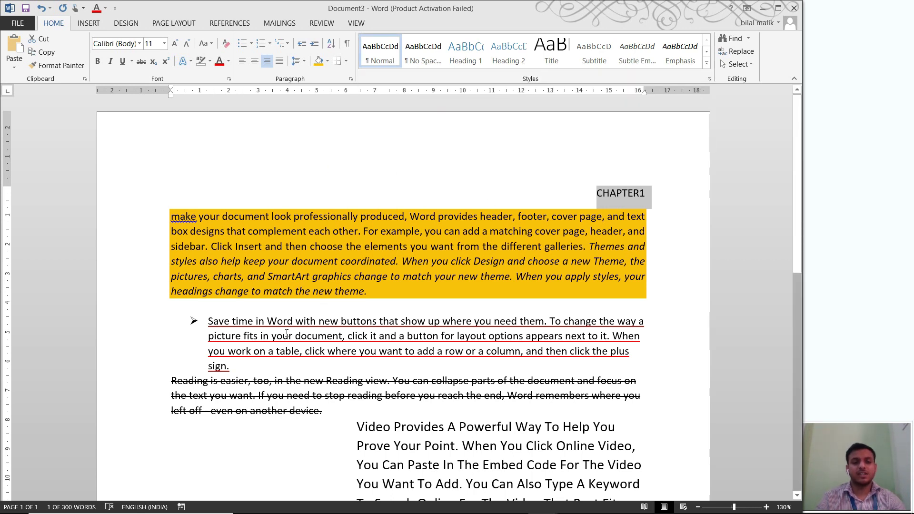
- Color the words "document, click" red in the bulleted "Save time in Word" paragraph
drag(296, 336, 366, 340)
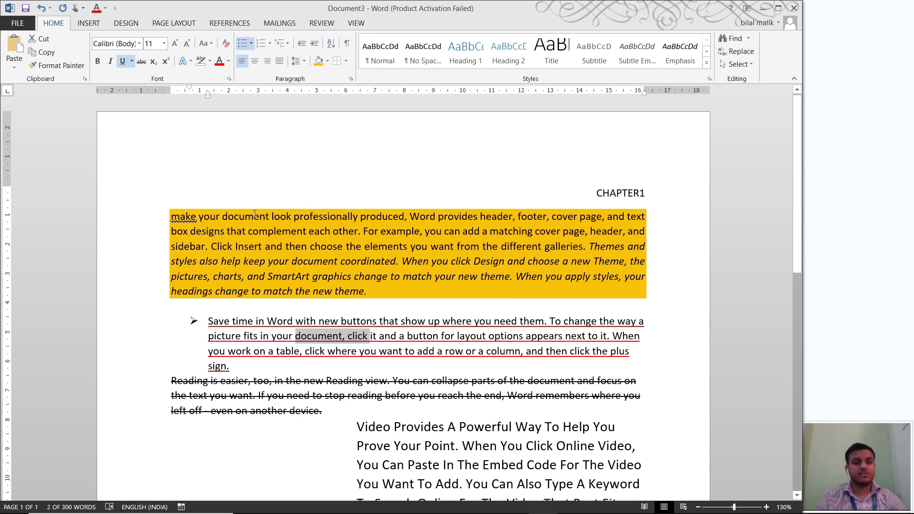
click(219, 62)
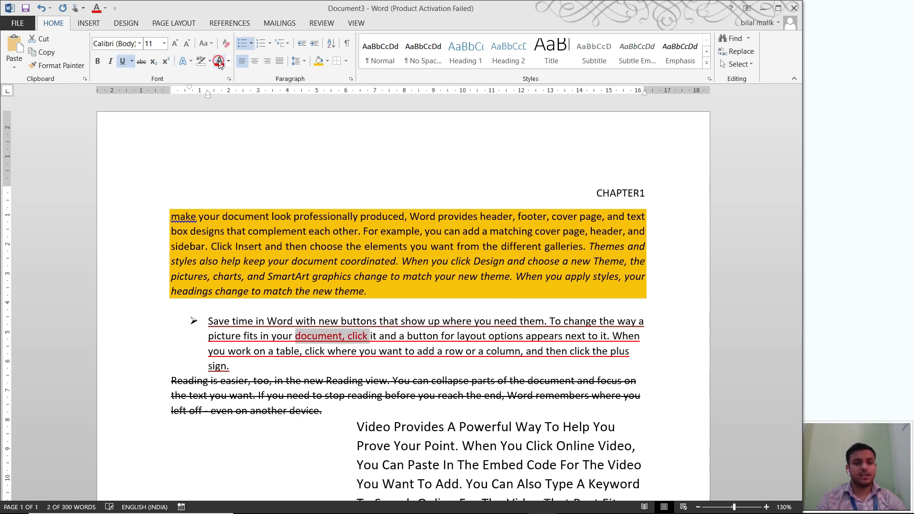
- Enlarge the words "document, click" to 14 pt and apply the bold black outlined text effect to them
click(174, 45)
click(175, 45)
click(184, 60)
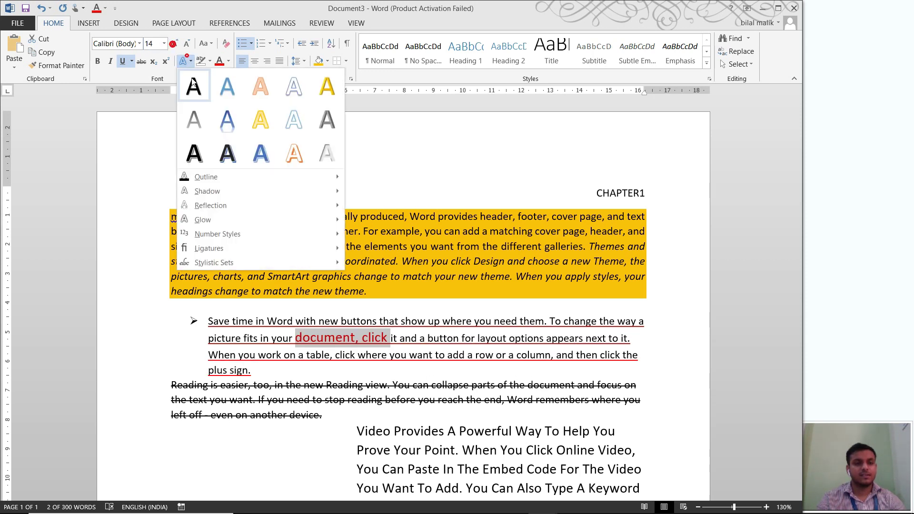
click(198, 145)
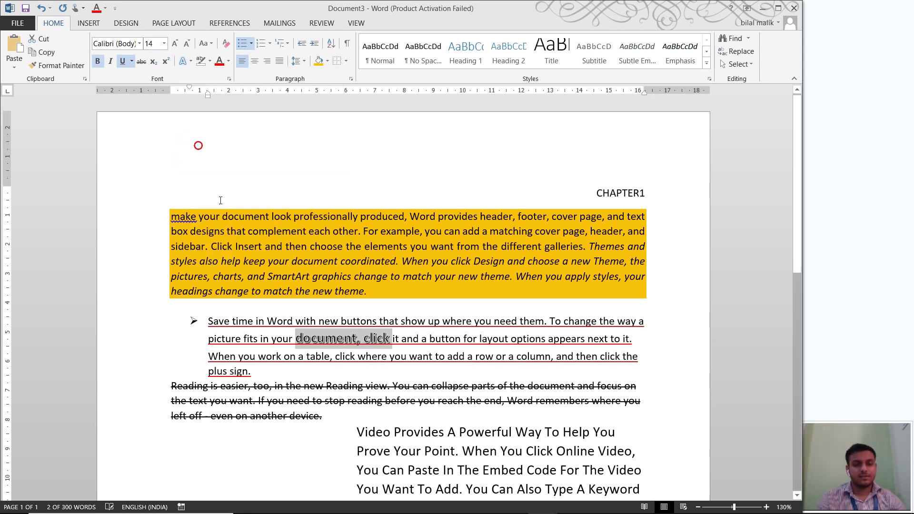
click(349, 340)
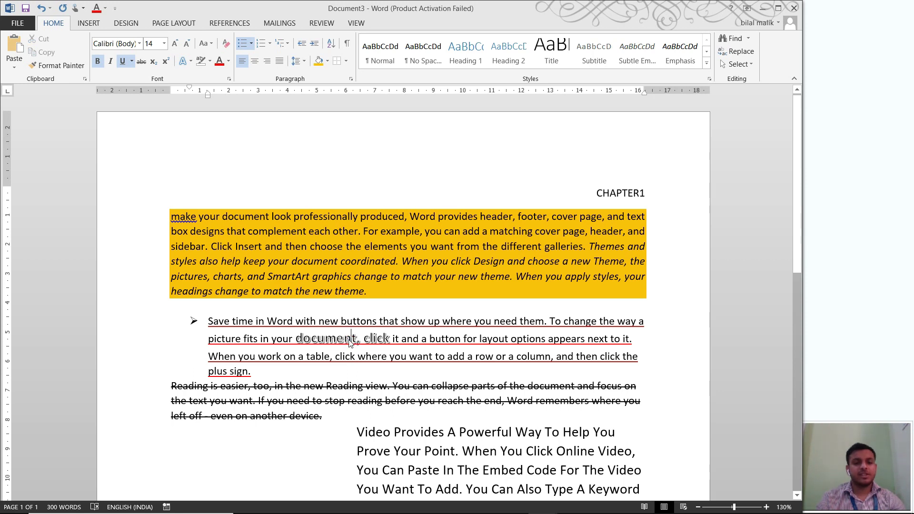
- Create a new style named MY STYLE from the formatting of the word "document" in the bulleted paragraph
drag(317, 339, 358, 339)
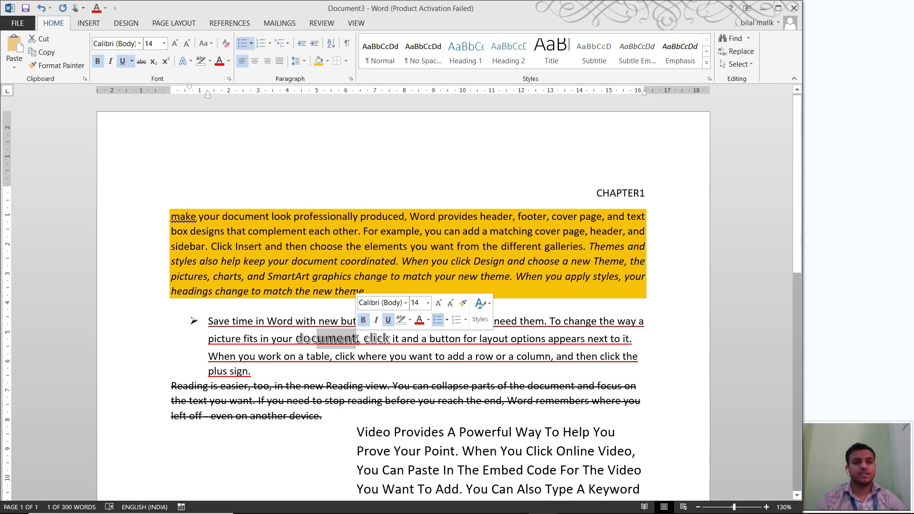
click(707, 64)
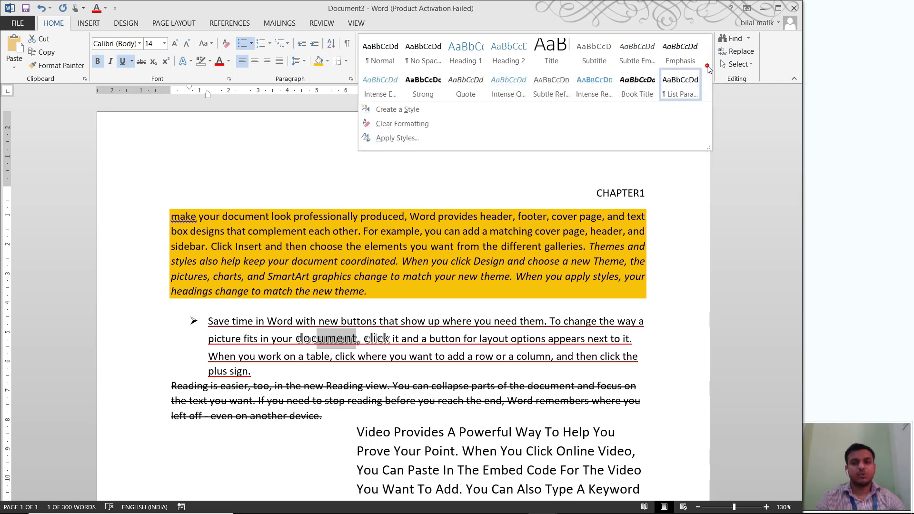
click(451, 108)
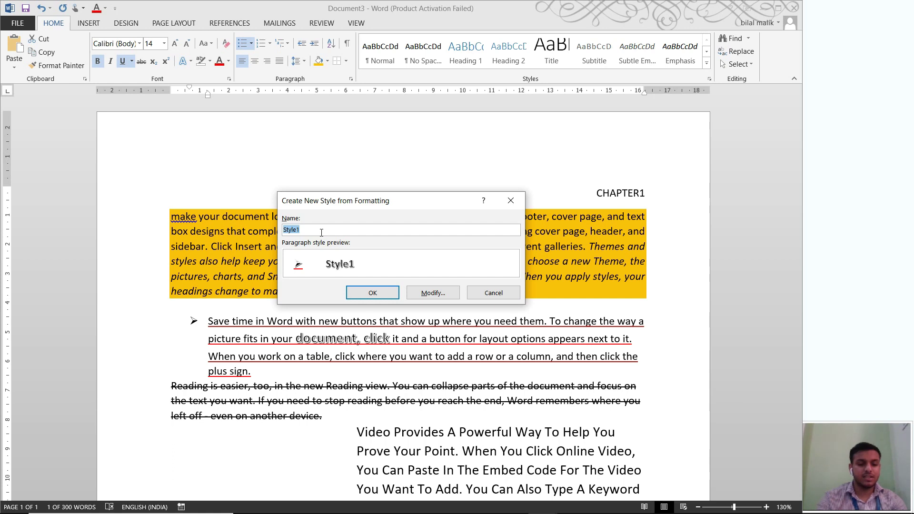
click(320, 232)
text(M)
key(BackSpace)
key(BackSpace)
key(BackSpace)
key(BackSpace)
key(BackSpace)
key(BackSpace)
key(BackSpace)
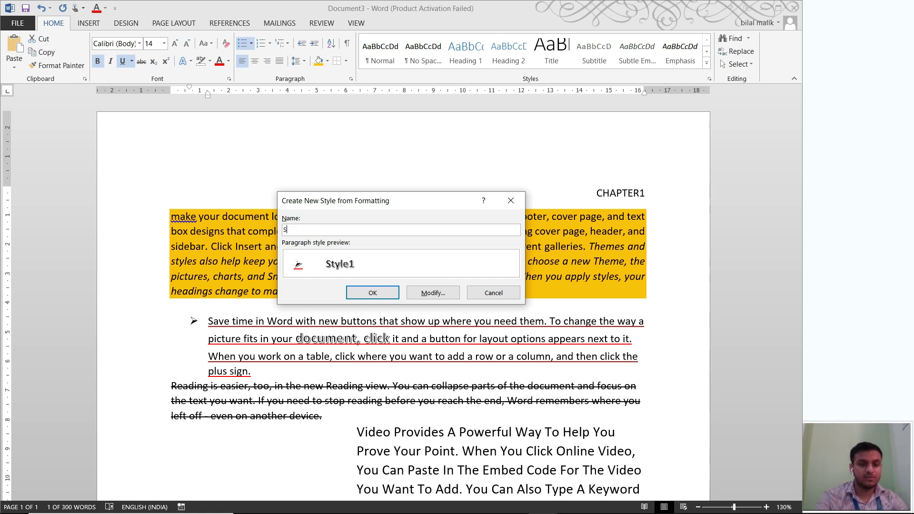
text(MY S)
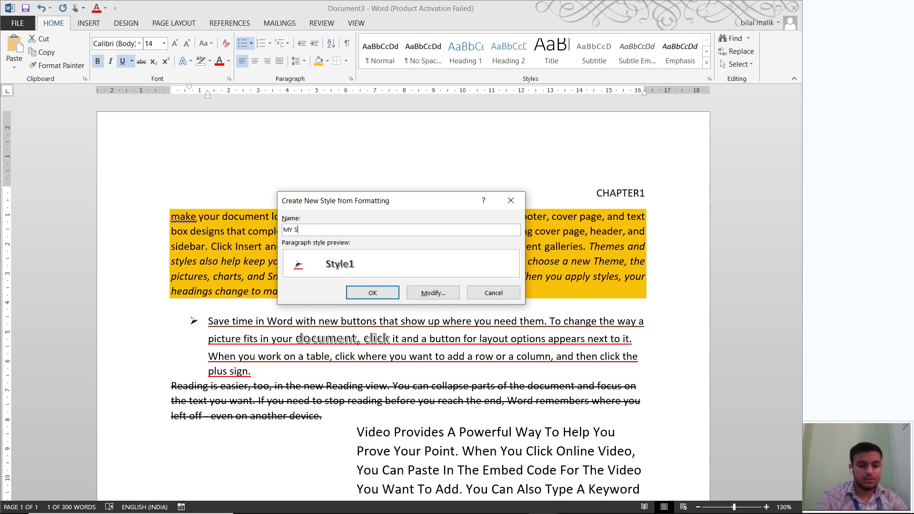
text(TYLE)
key(Return)
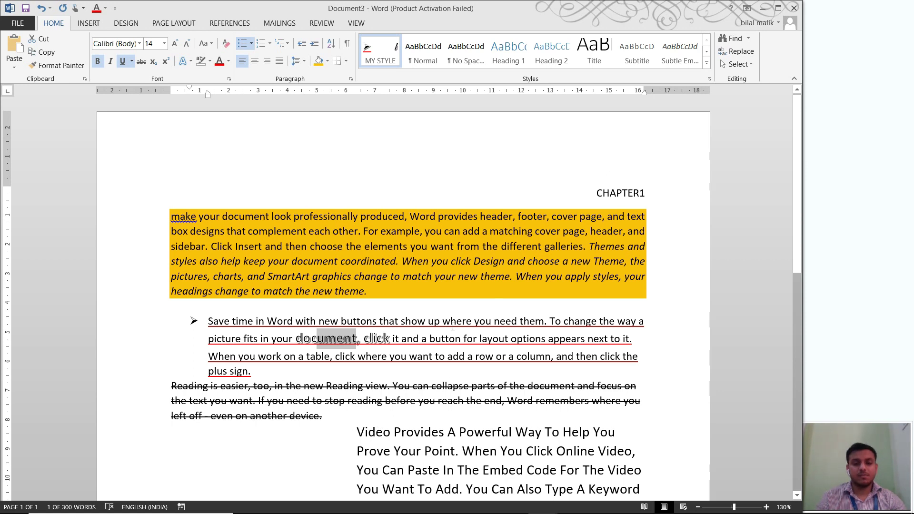
- Apply the MY STYLE style to the CHAPTER1 line
drag(598, 192, 651, 195)
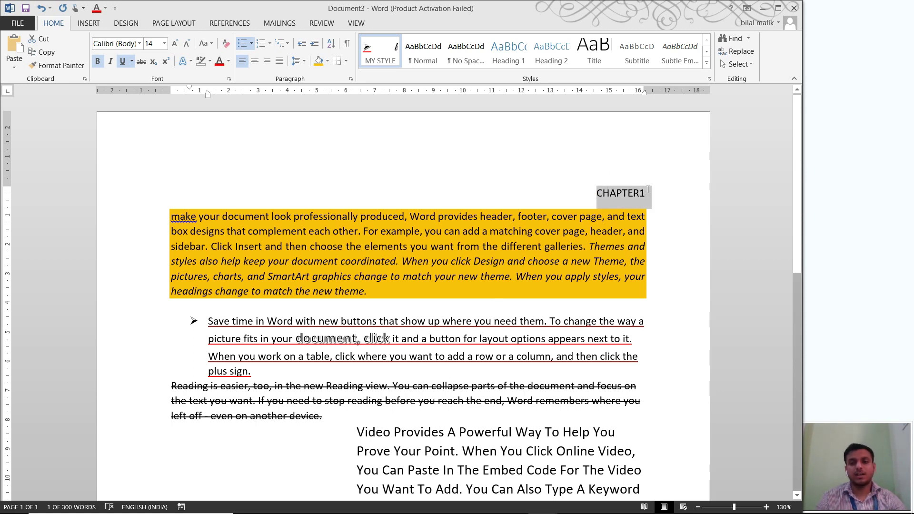
click(707, 65)
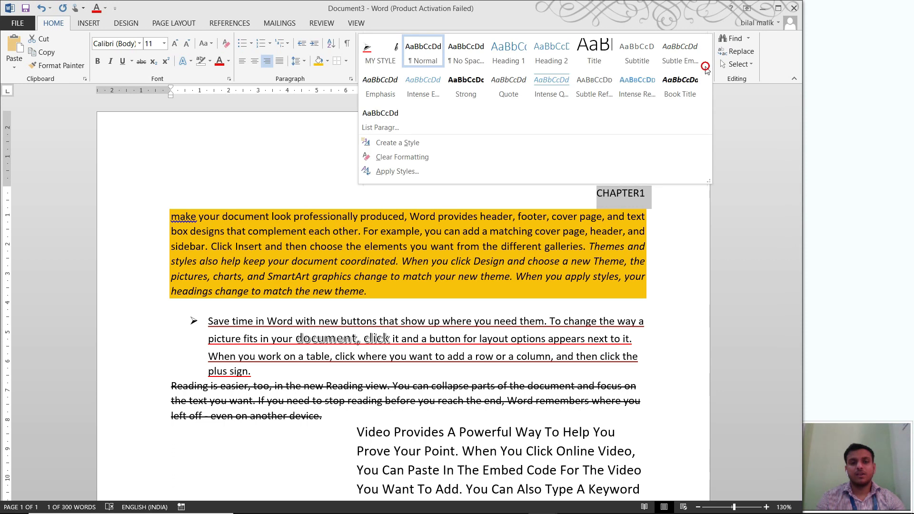
click(383, 53)
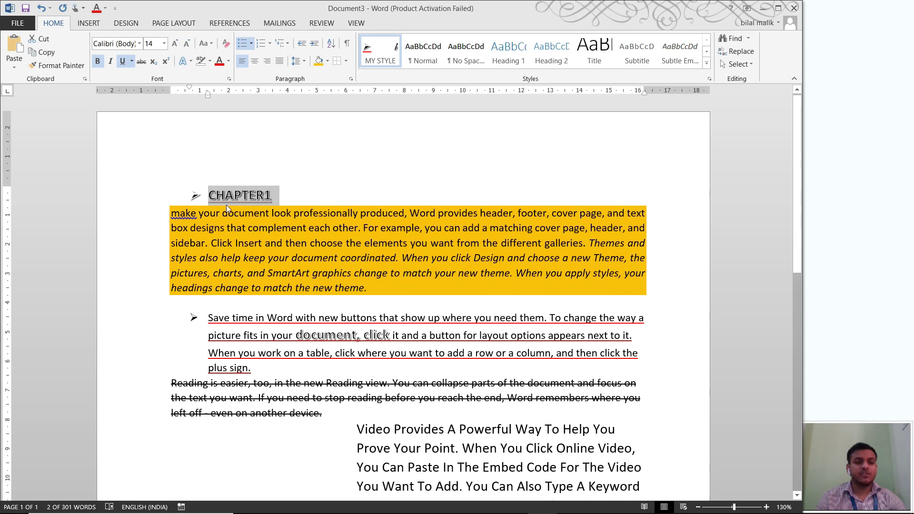
- Search the document for POWERFUL, replacing the prefilled CHAPTER1 search term
scroll(227, 205, down, 1)
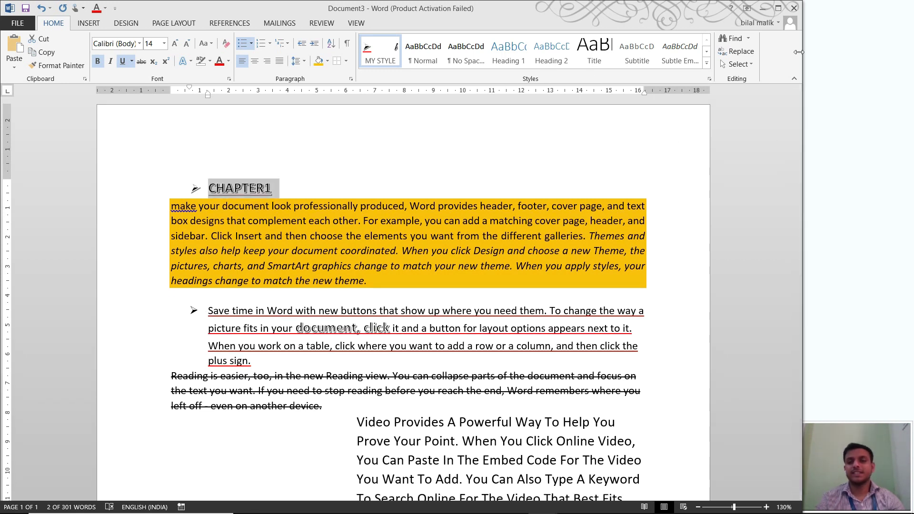
click(734, 39)
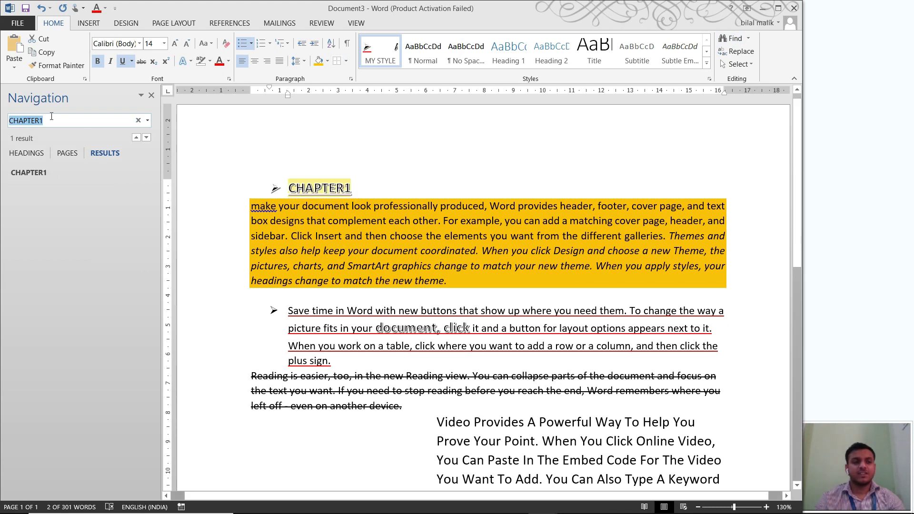
click(51, 120)
key(BackSpace)
key(BackSpace)
key(BackSpace)
key(BackSpace)
key(BackSpace)
key(BackSpace)
key(BackSpace)
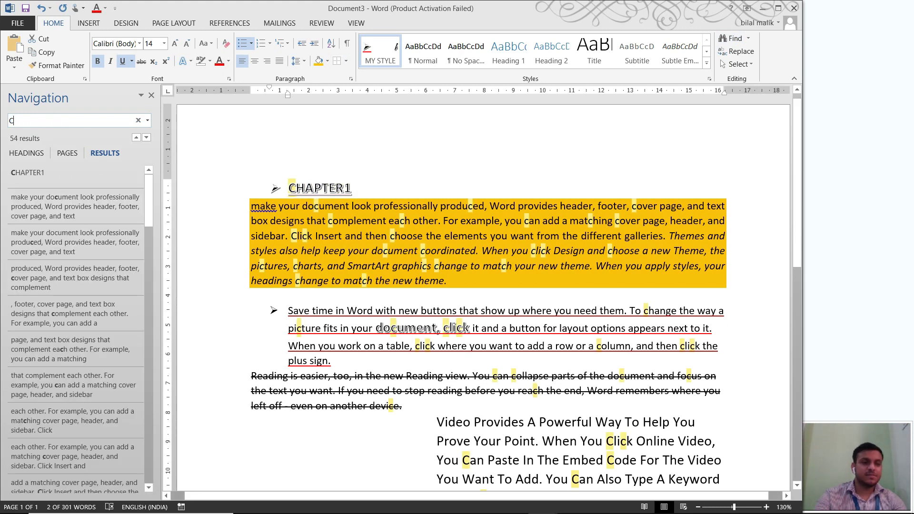
key(BackSpace)
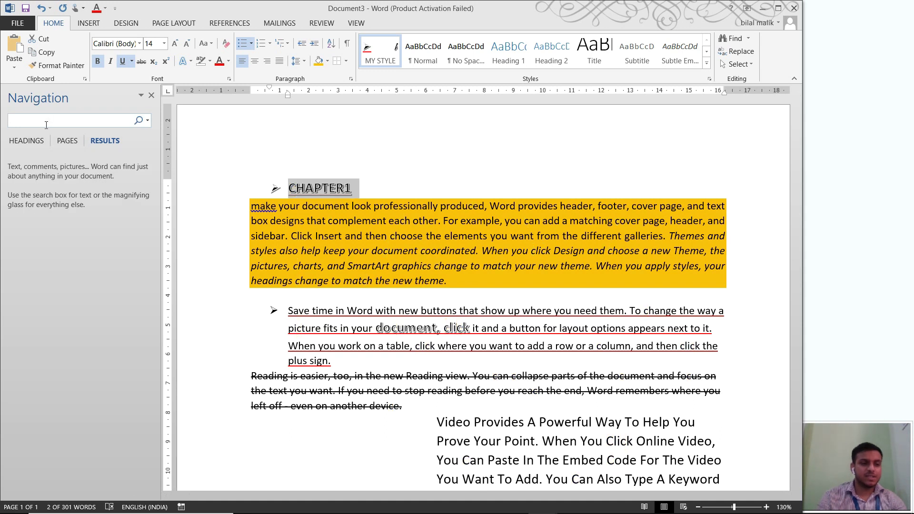
text(PO)
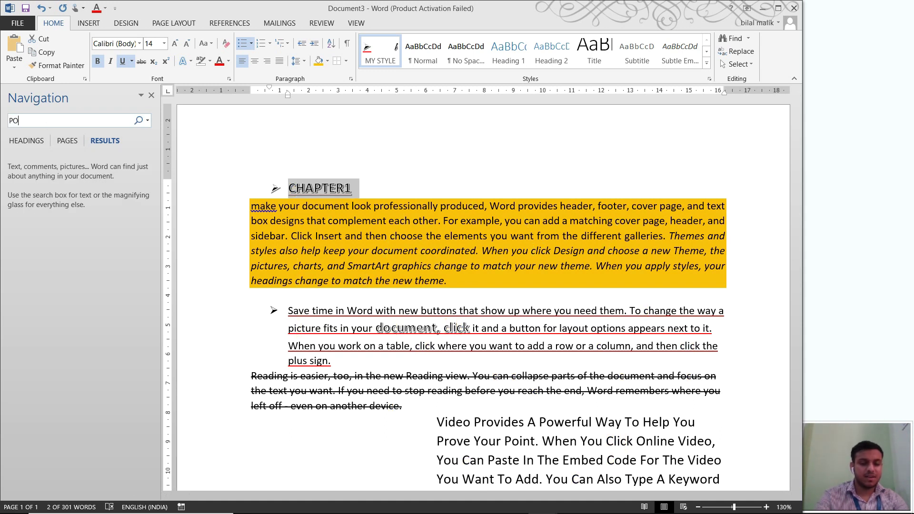
text(WERFUL)
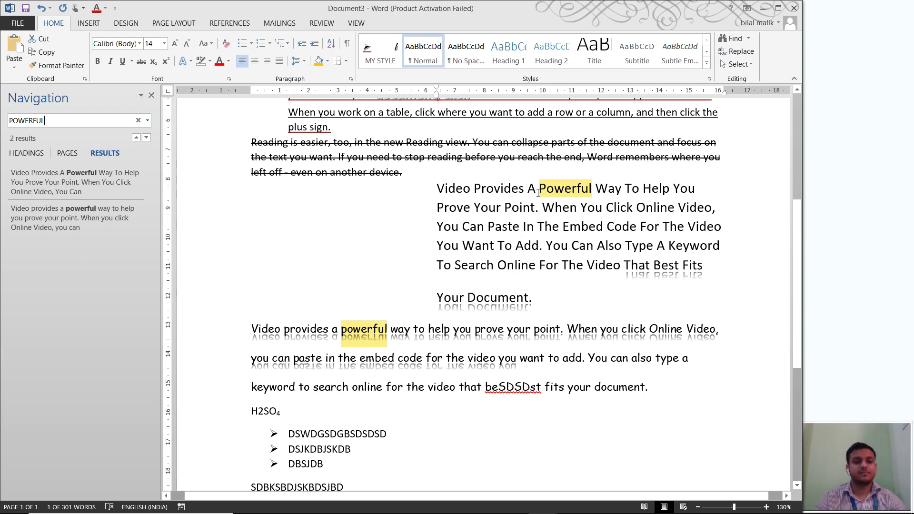
- Clear the search term and close the document search
text(\)
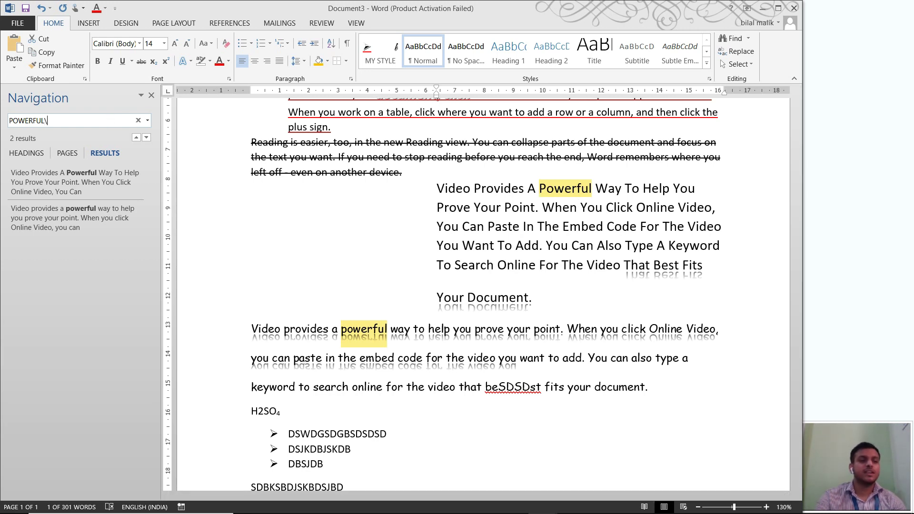
key(BackSpace)
key(BackSpace)
key(BackSpace)
key(BackSpace)
key(BackSpace)
key(BackSpace)
key(BackSpace)
key(BackSpace)
key(BackSpace)
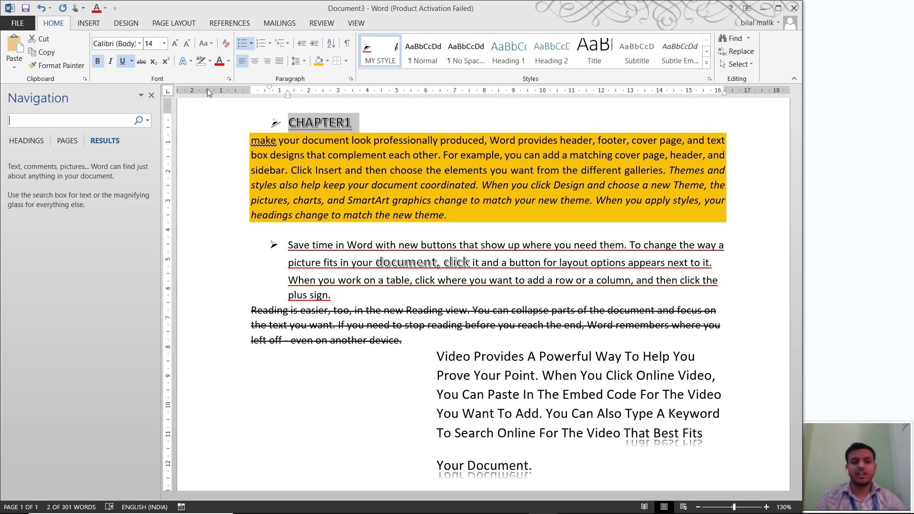
click(151, 97)
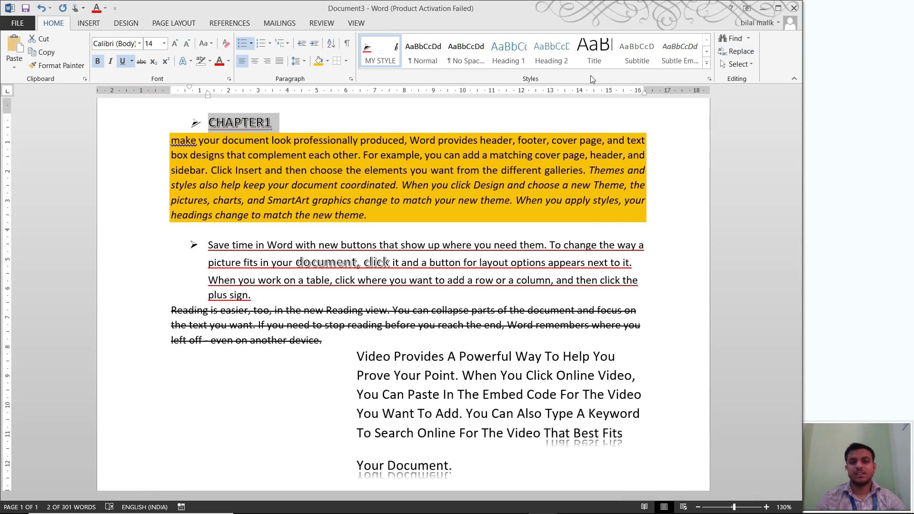
- Set up a replacement of POWERFUL with POWER and find the first match, including the rest of the document
click(739, 56)
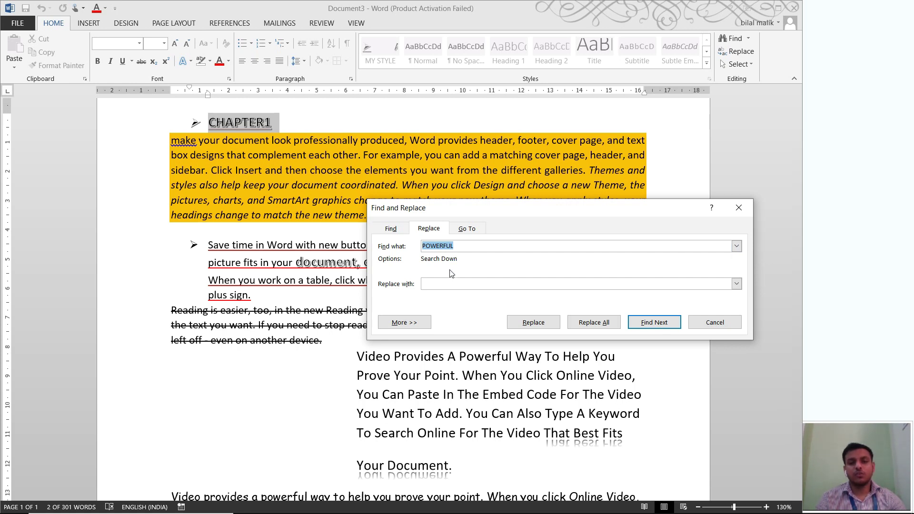
click(446, 285)
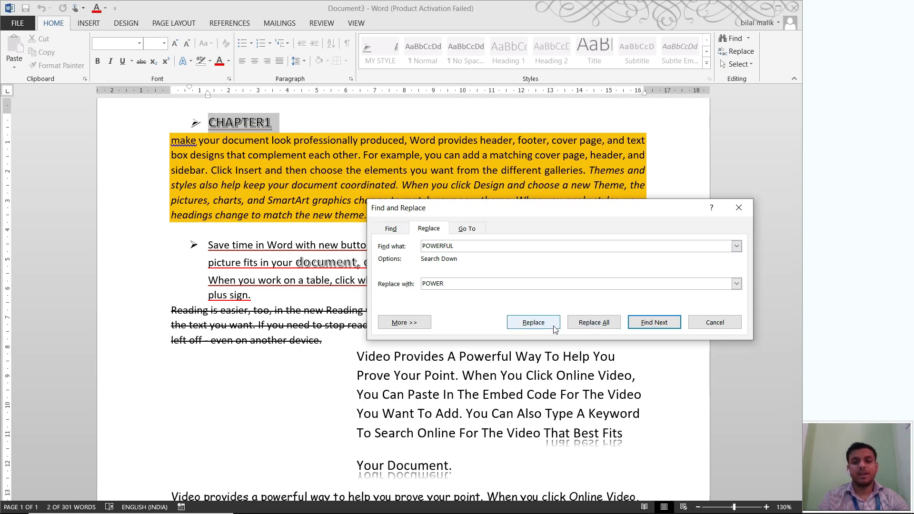
drag(619, 204, 567, 163)
click(608, 278)
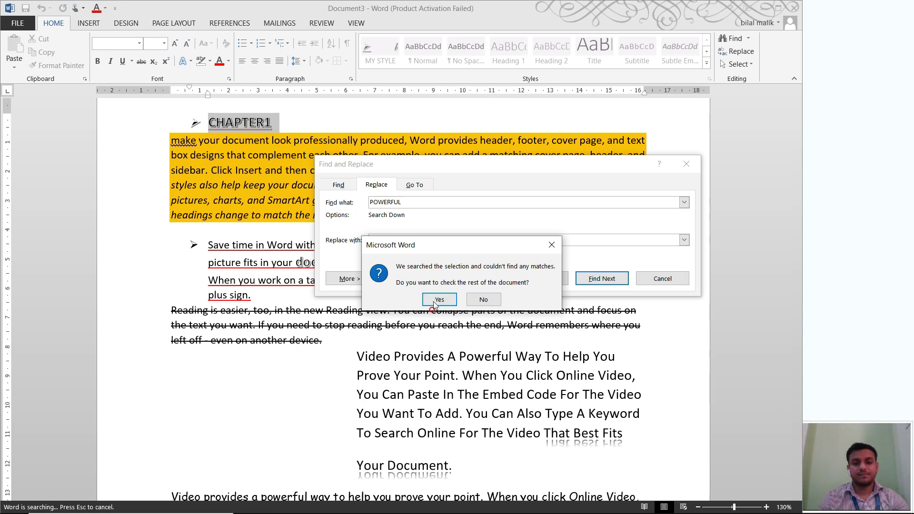
click(438, 300)
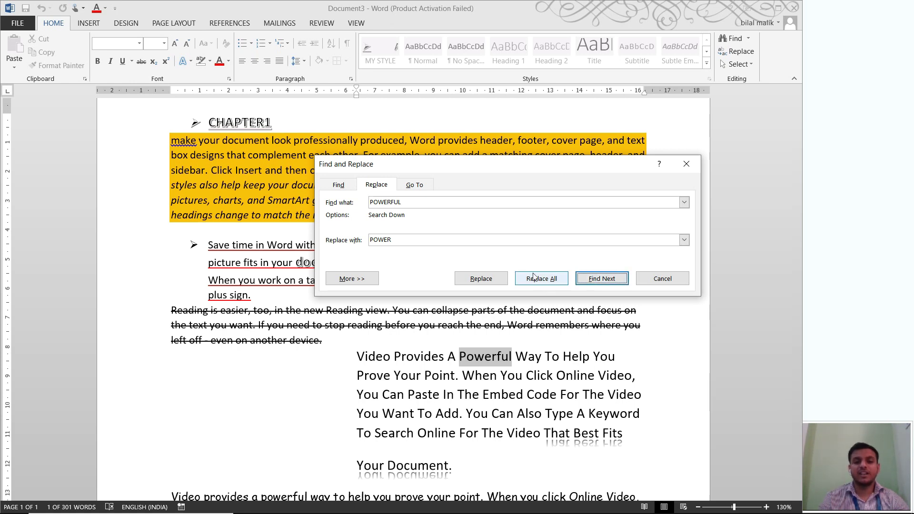
- Skip to the next match of POWERFUL, replace it with POWER and close Find and Replace
click(584, 278)
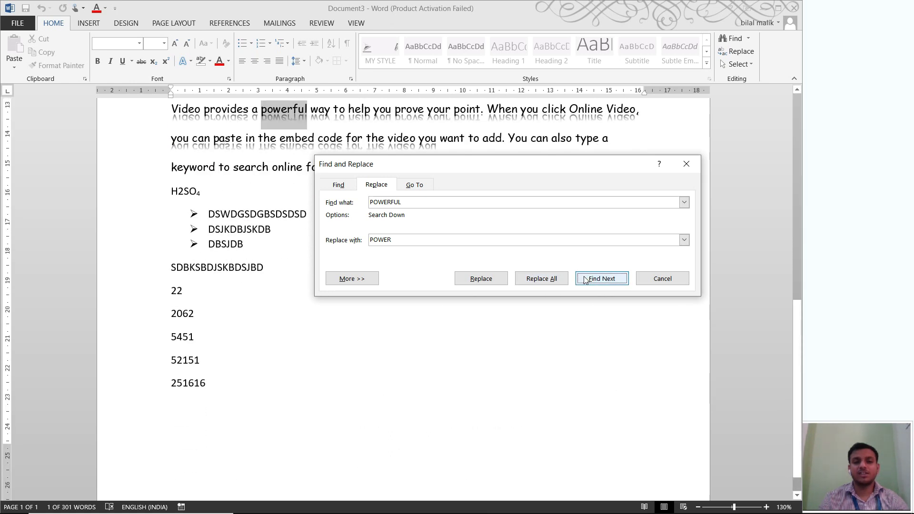
click(470, 283)
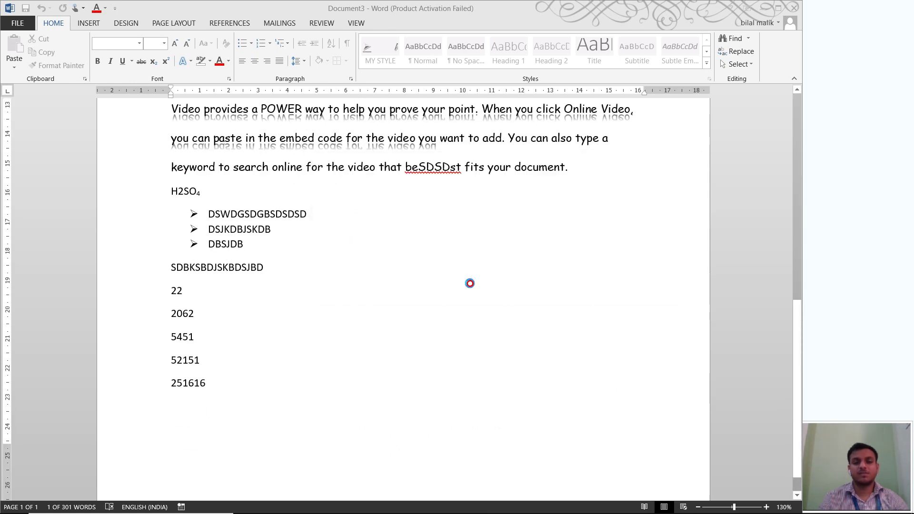
click(463, 292)
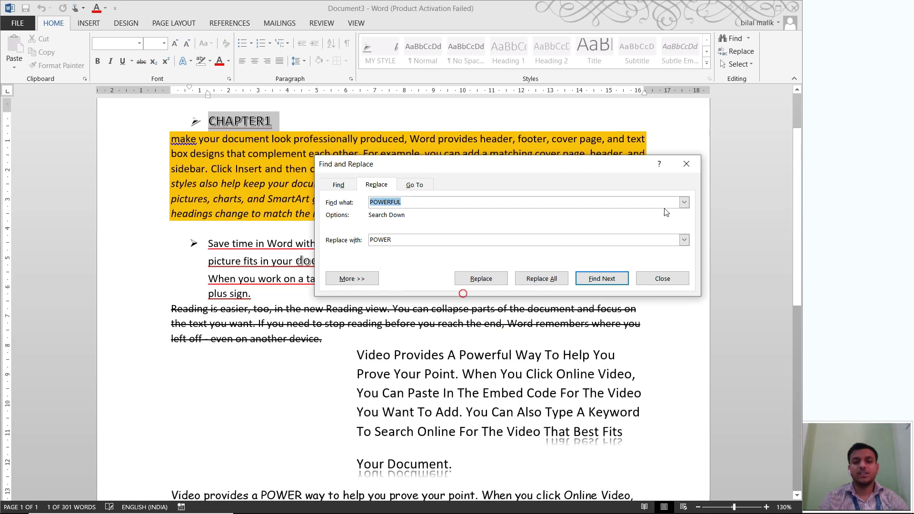
click(685, 164)
- Select the replaced word POWER in the Comic Sans paragraph and undo the replacement
scroll(223, 443, down, 3)
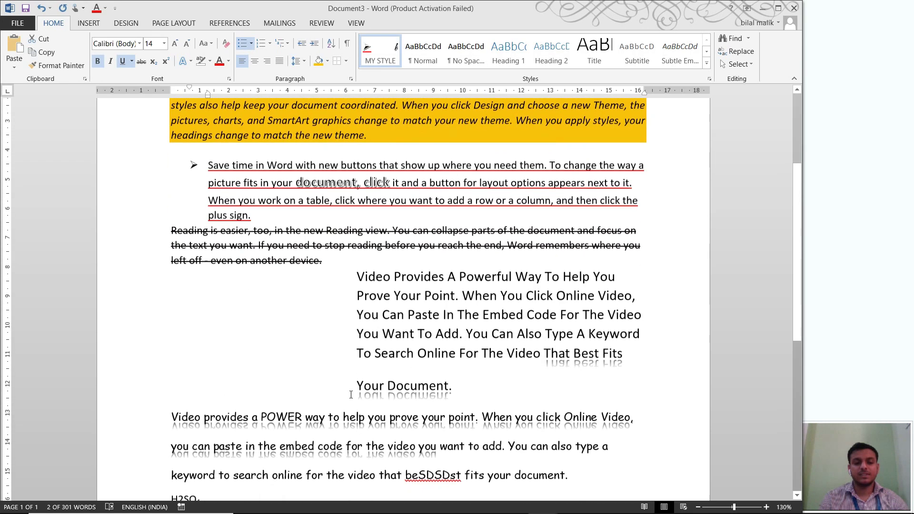
drag(258, 417, 301, 412)
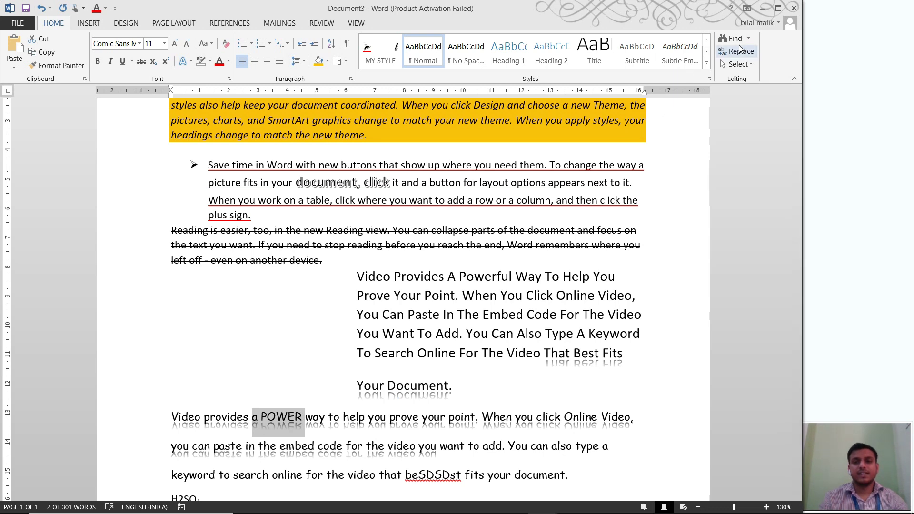
key(ctrl+z)
- Examine the available selection commands with the bulleted "Save time in Word" paragraph selected
click(732, 65)
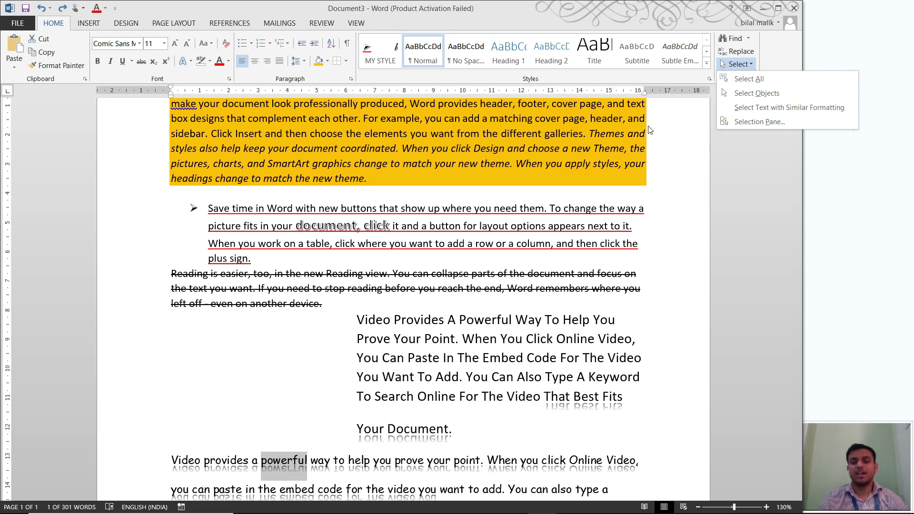
click(288, 226)
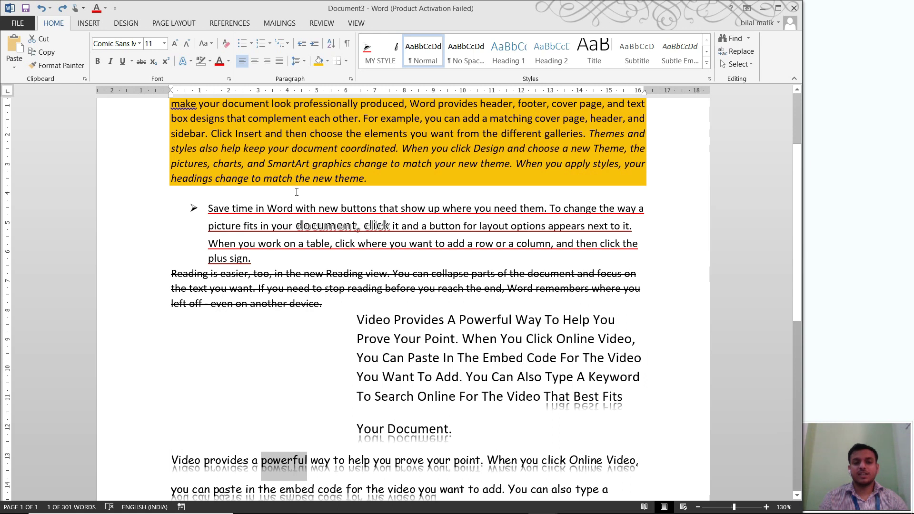
drag(297, 192, 388, 257)
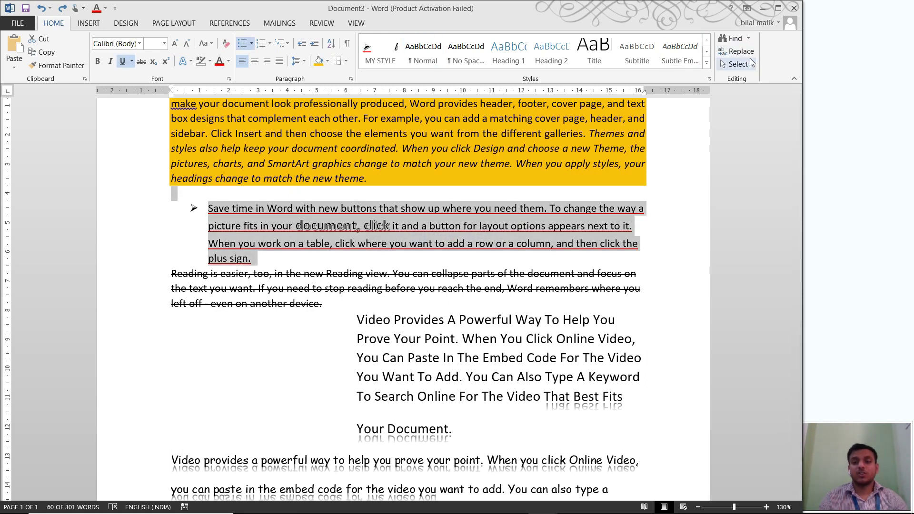
click(738, 64)
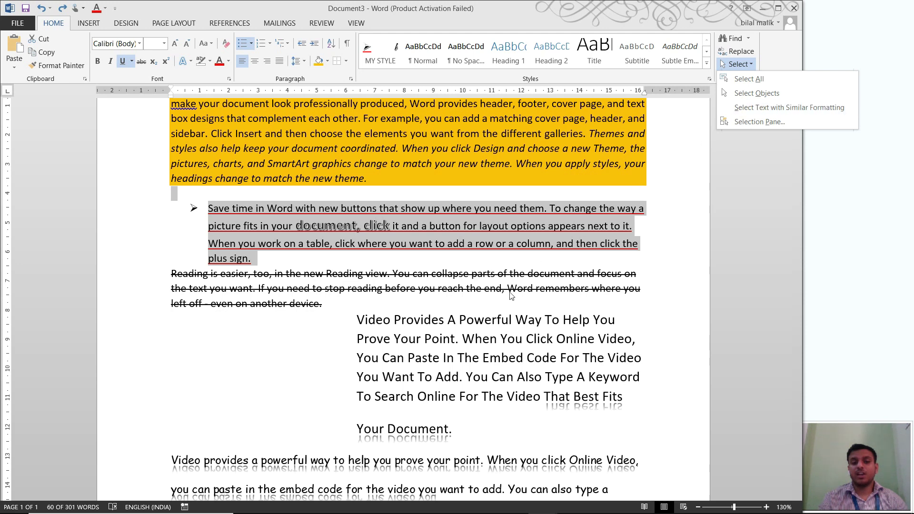
scroll(384, 380, up, 2)
click(248, 393)
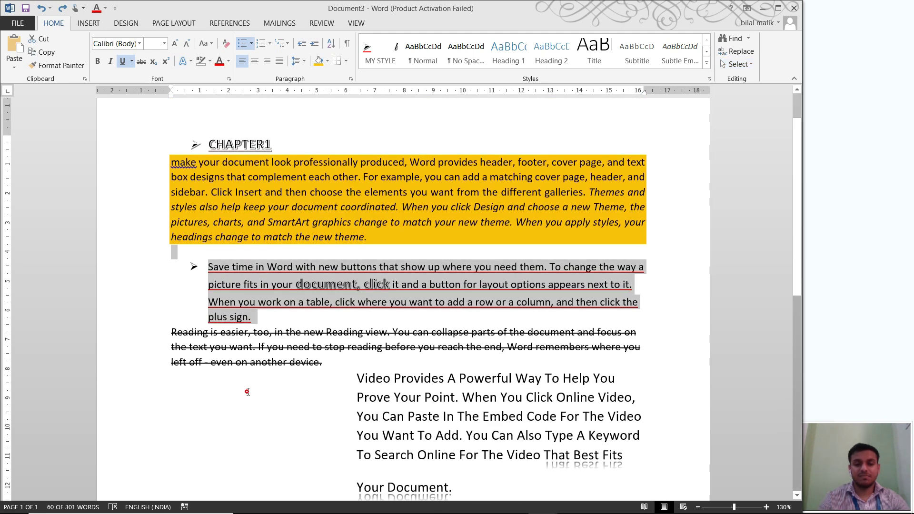
- Color the words "Video Provides" in the indented paragraph dark red and apply the white-fill, orange-outline text effect
click(371, 381)
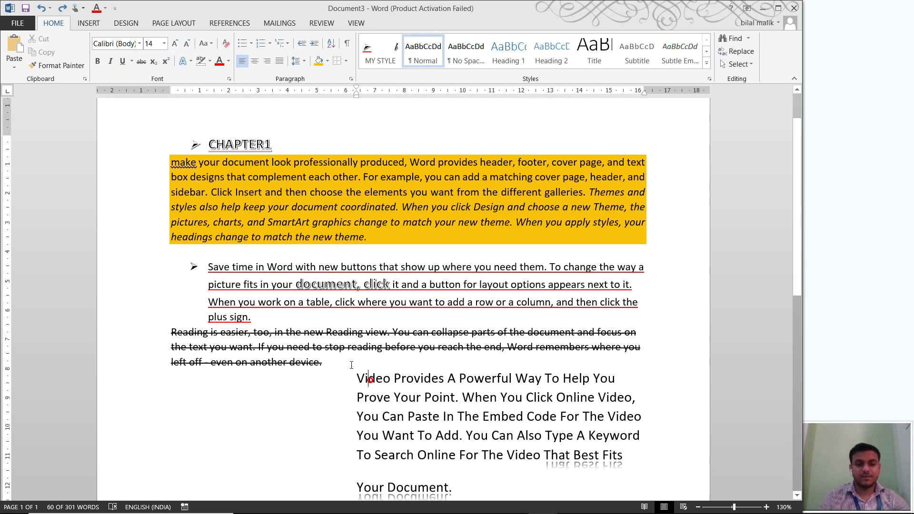
drag(357, 380, 447, 380)
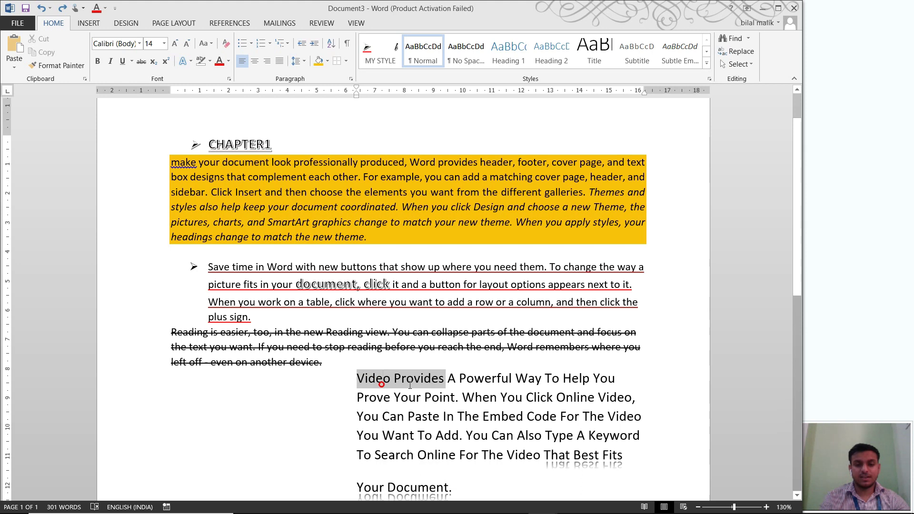
click(220, 62)
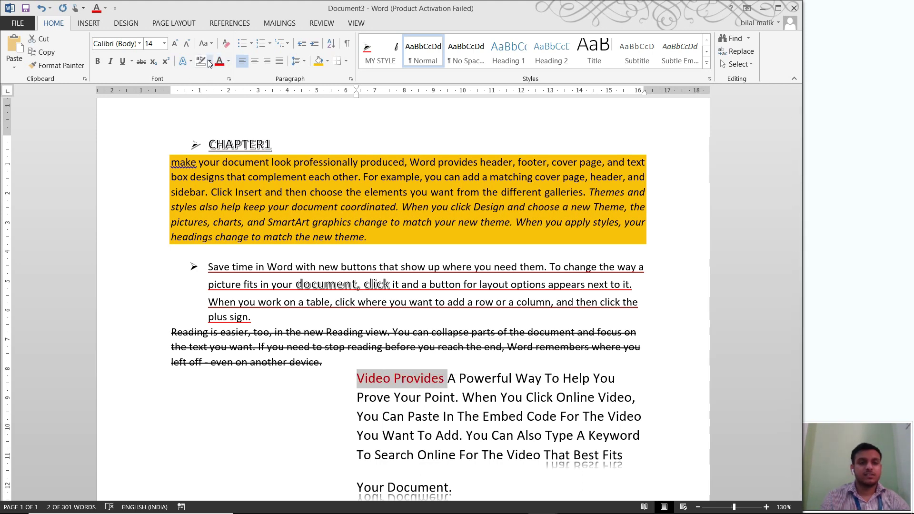
click(203, 43)
click(189, 60)
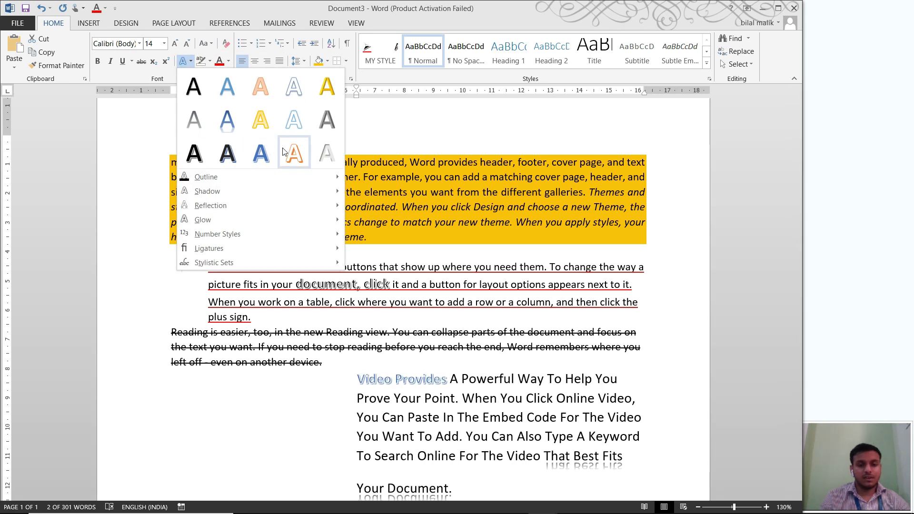
click(285, 151)
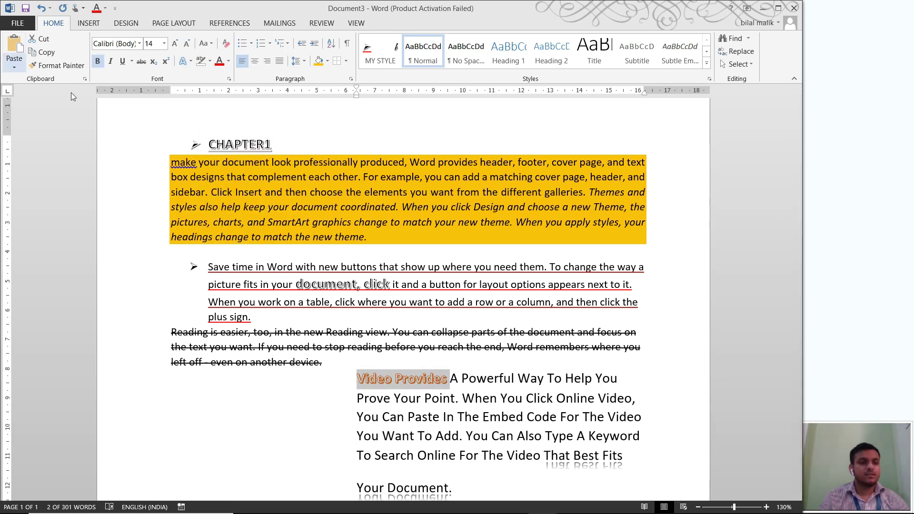
- Copy the "Video Provides" formatting with Format Painter onto passages in the indented, orange-shaded and Comic Sans paragraphs
click(64, 69)
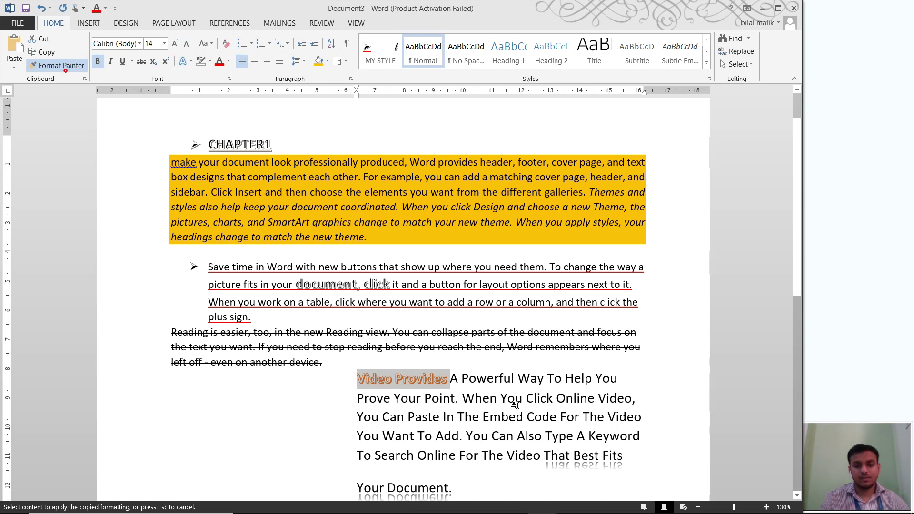
drag(515, 405, 561, 418)
drag(416, 185, 459, 196)
scroll(449, 357, down, 1)
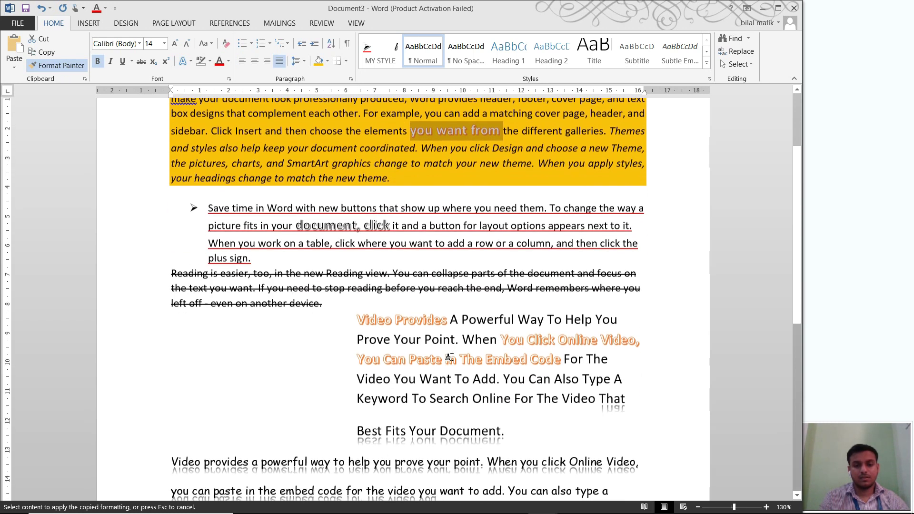
scroll(449, 357, down, 1)
drag(519, 431, 348, 402)
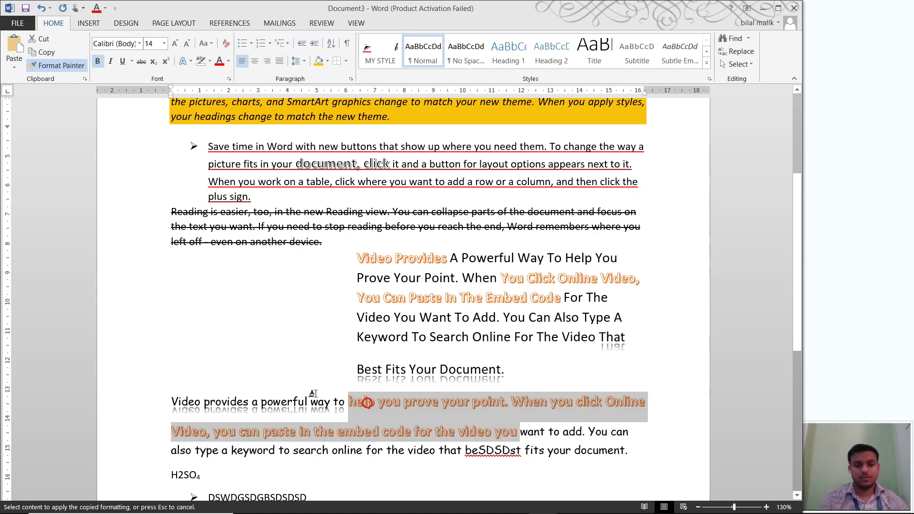
drag(220, 402, 244, 402)
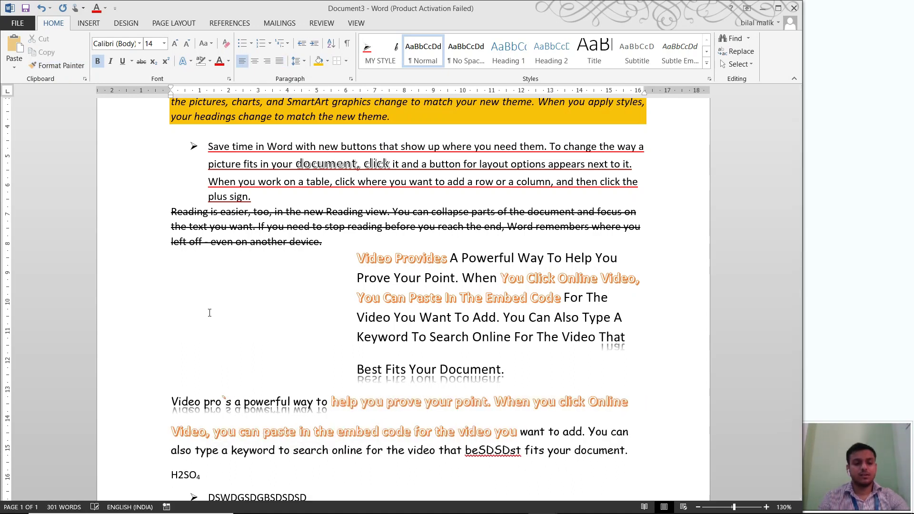
click(281, 359)
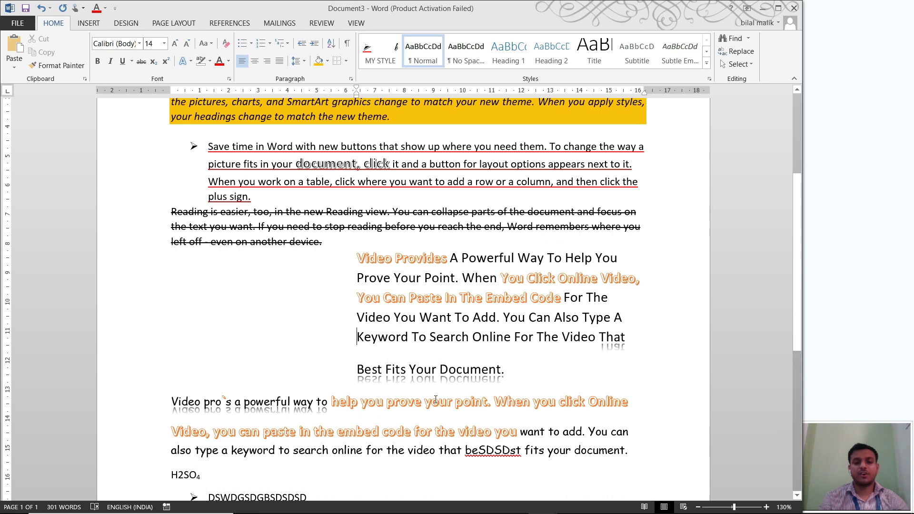
- Select all text with formatting similar to the orange-outlined words in the Comic Sans paragraph and set its font color to black
mouse_move(437, 400)
mouse_down()
mouse_move(486, 403)
mouse_move(446, 402)
mouse_up()
click(729, 65)
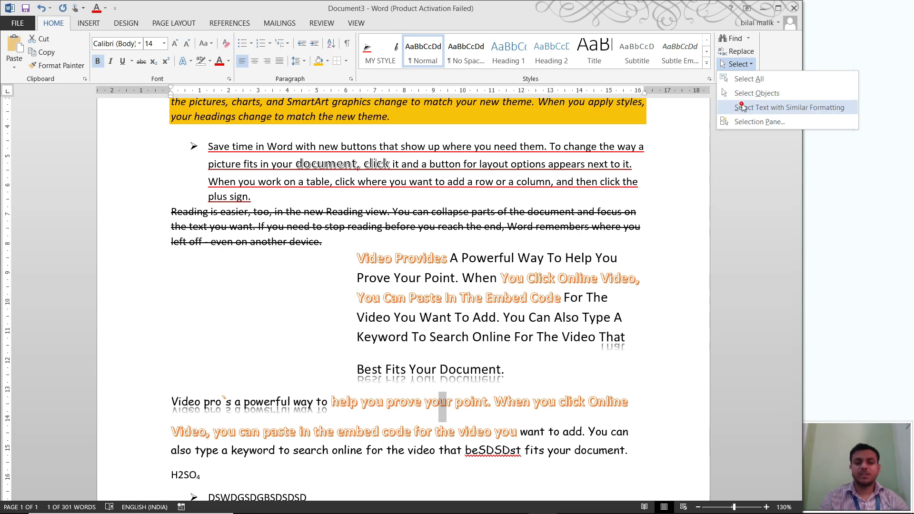
click(743, 107)
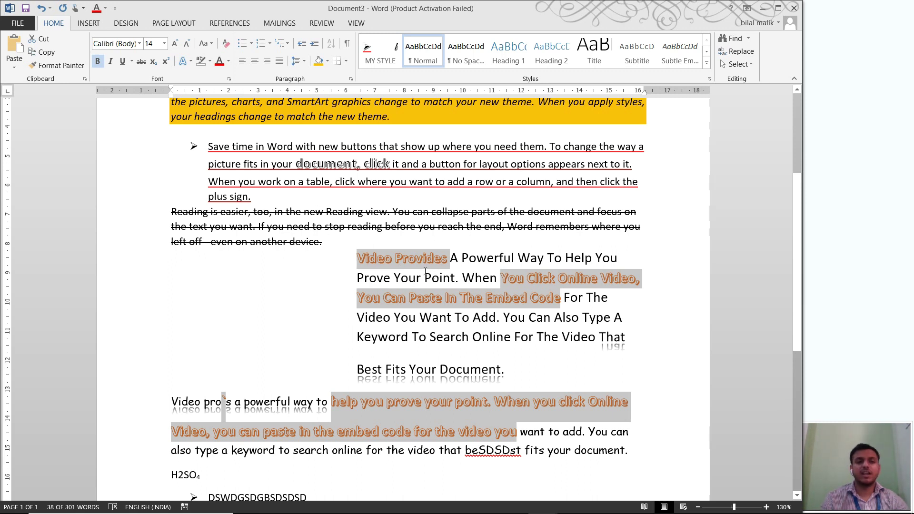
click(228, 61)
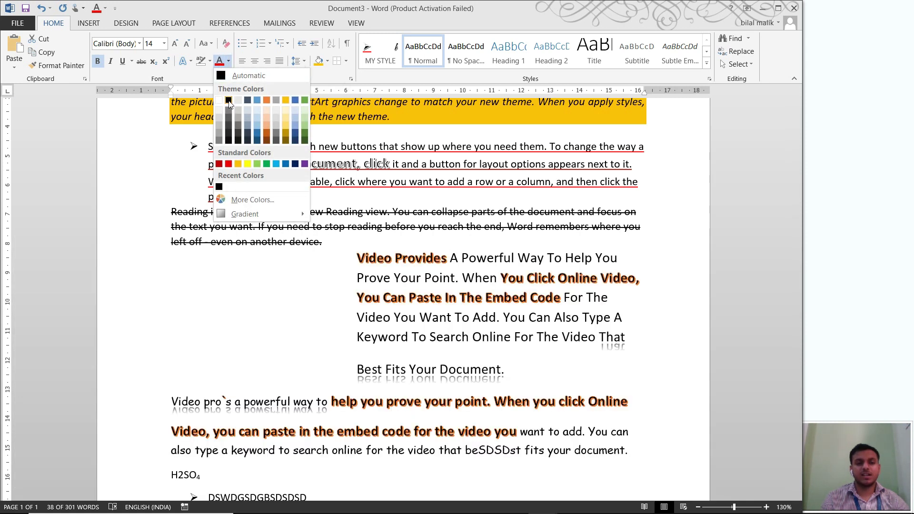
key(Escape)
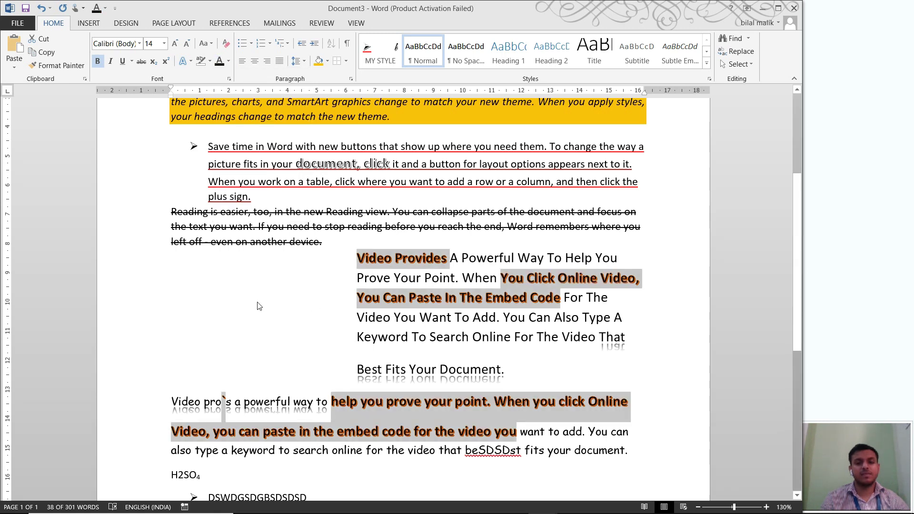
click(289, 278)
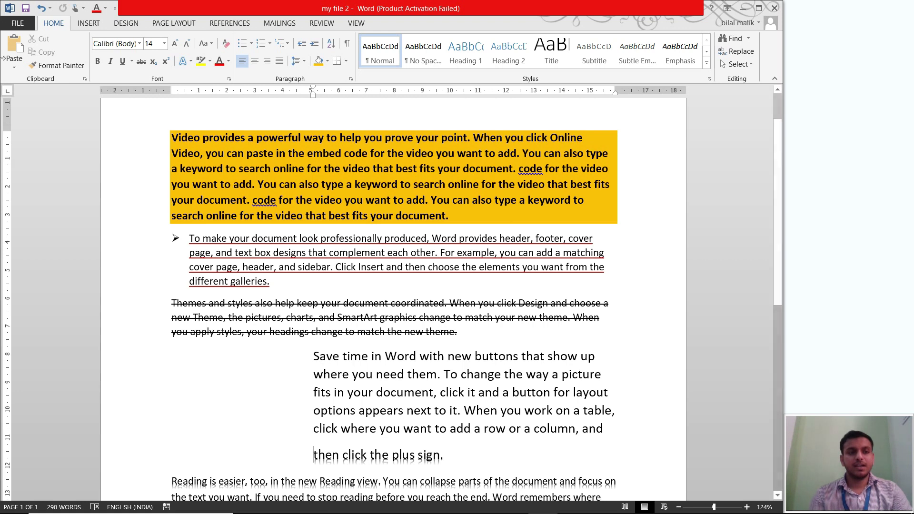
- Save the file as a Word Document named "my document" in the Desktop folder
click(16, 27)
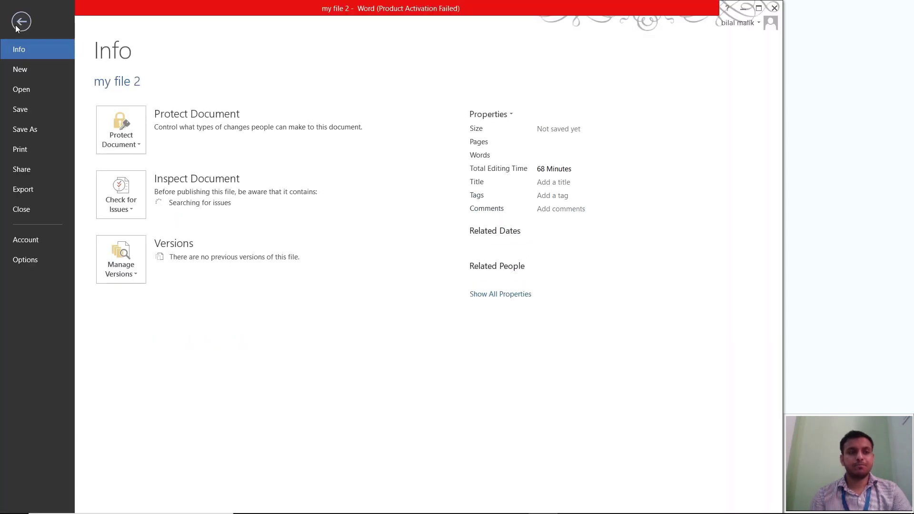
click(45, 108)
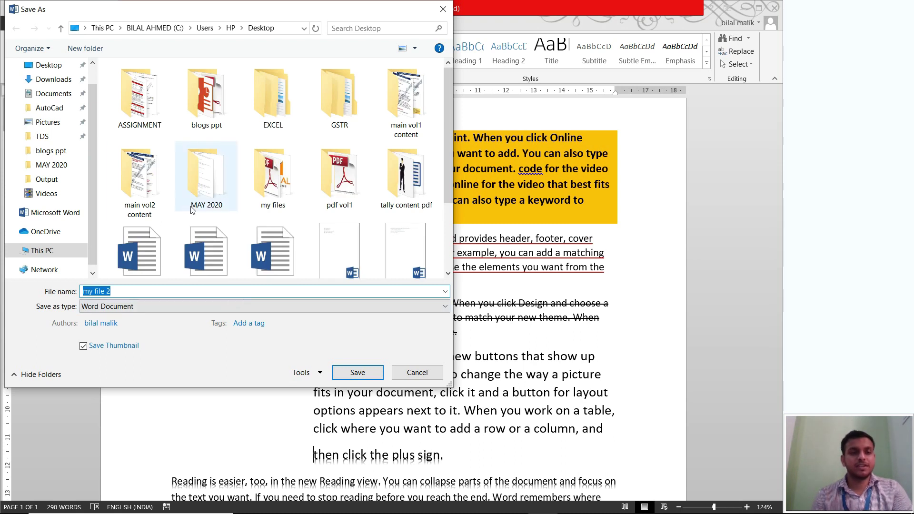
click(119, 291)
key(BackSpace)
key(BackSpace)
key(BackSpace)
key(BackSpace)
key(BackSpace)
key(BackSpace)
key(BackSpace)
key(BackSpace)
key(BackSpace)
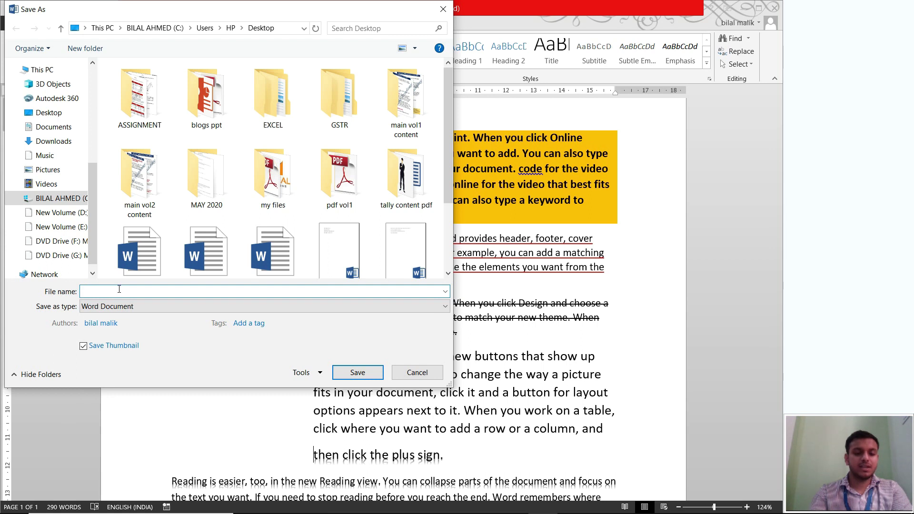
text(my d)
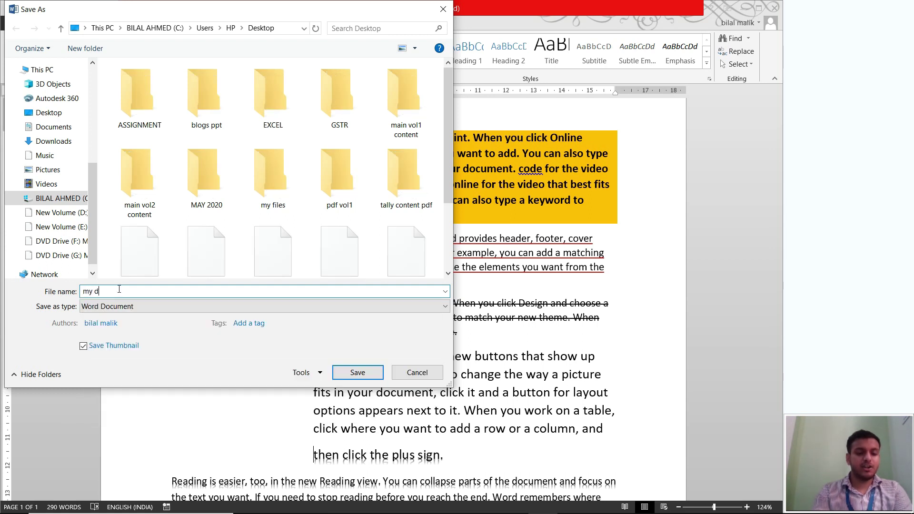
text(ocument)
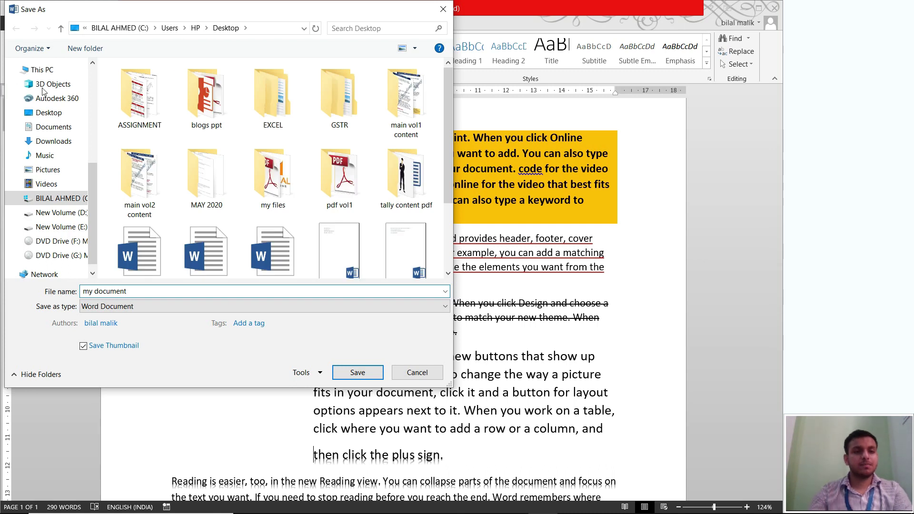
click(61, 115)
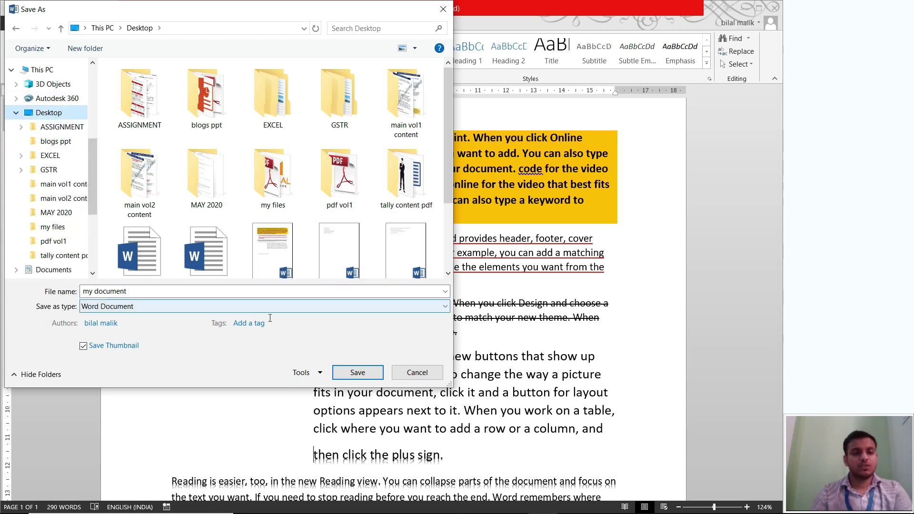
click(357, 376)
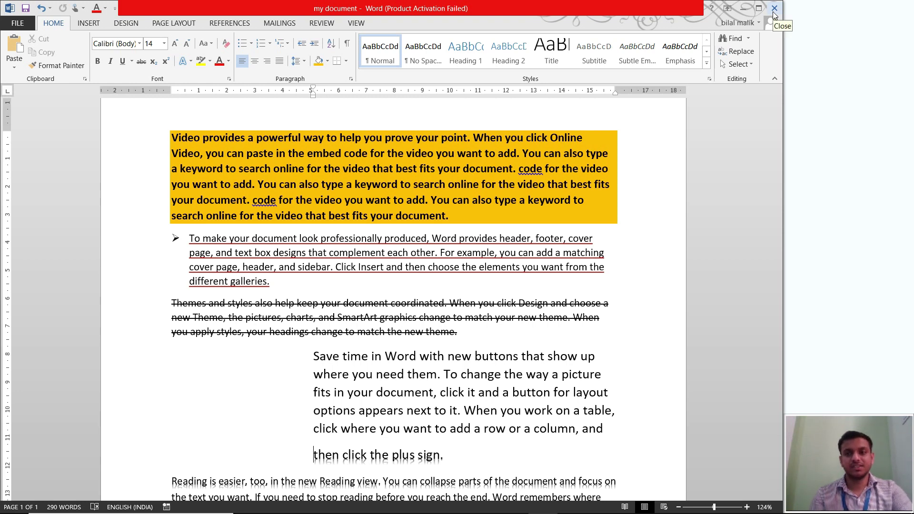
- Close the document window and open the saved "my document" file from the desktop
click(775, 9)
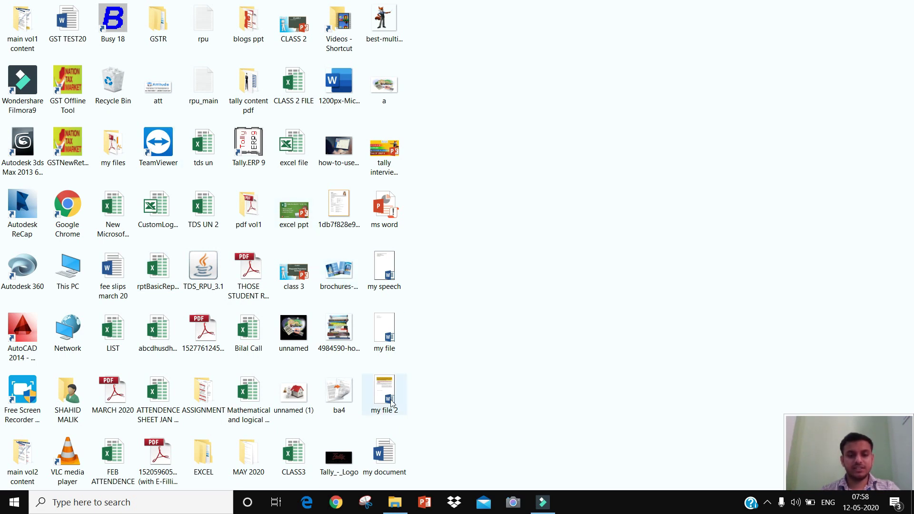
double_click(386, 458)
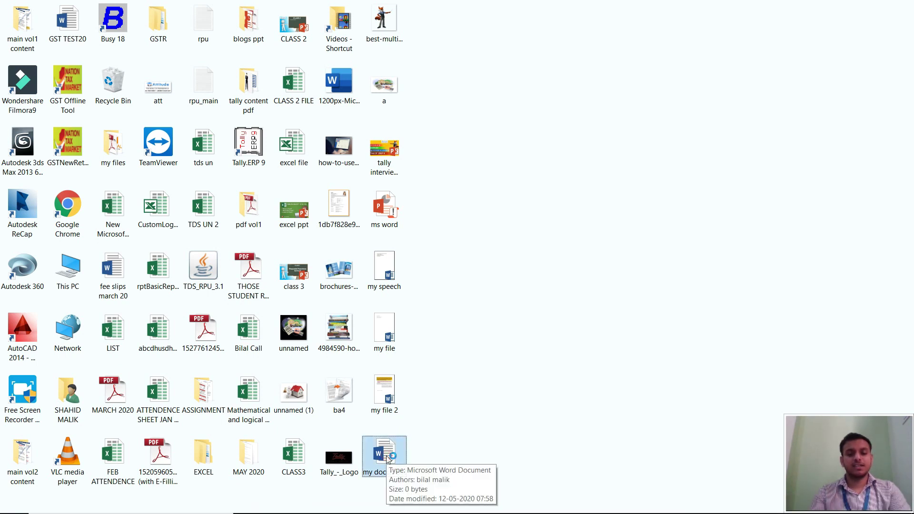